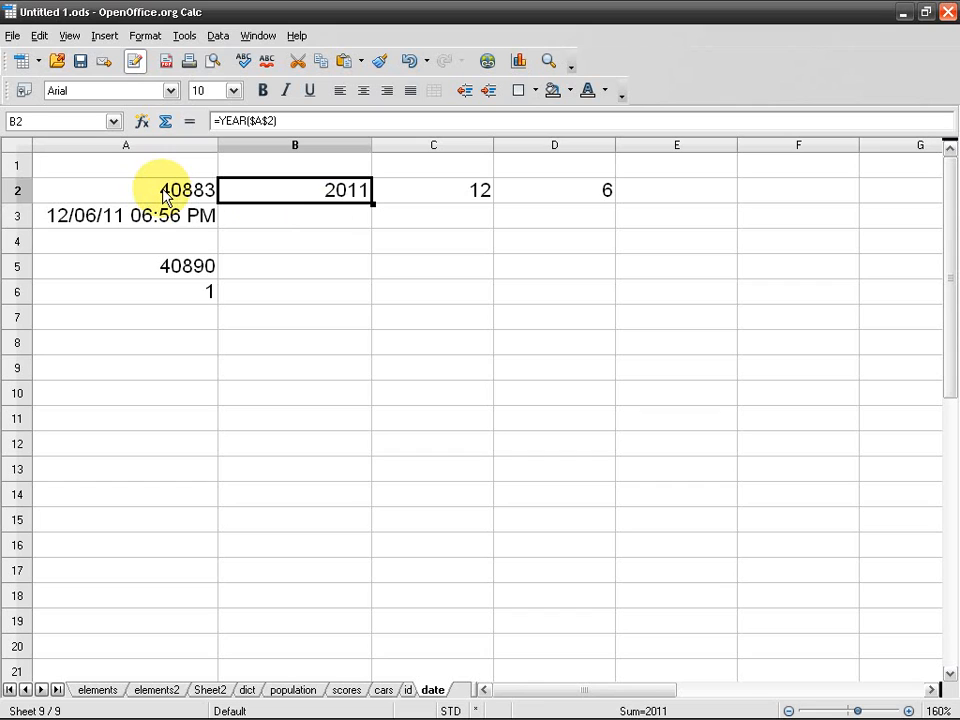
# Review the TODAY formula in A2 and the YEAR, MONTH and DAY formulas in B2:D2
pyautogui.hotkey('shift', 'Left')
pyautogui.press('Right')
pyautogui.press('Right')
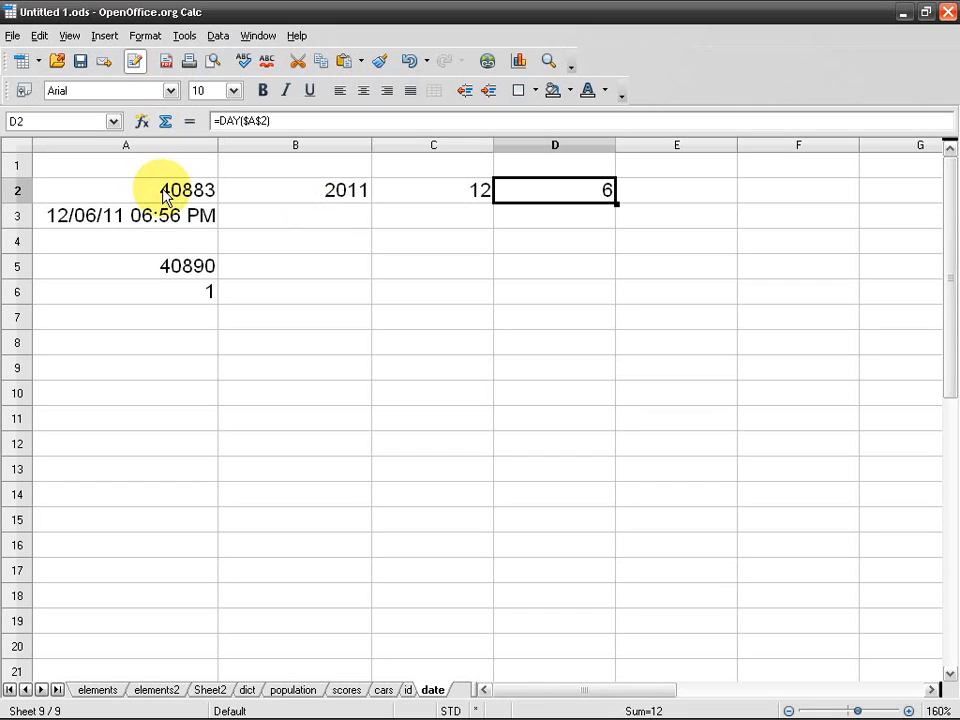
pyautogui.press('Left')
pyautogui.press('Left')
pyautogui.press('Left')
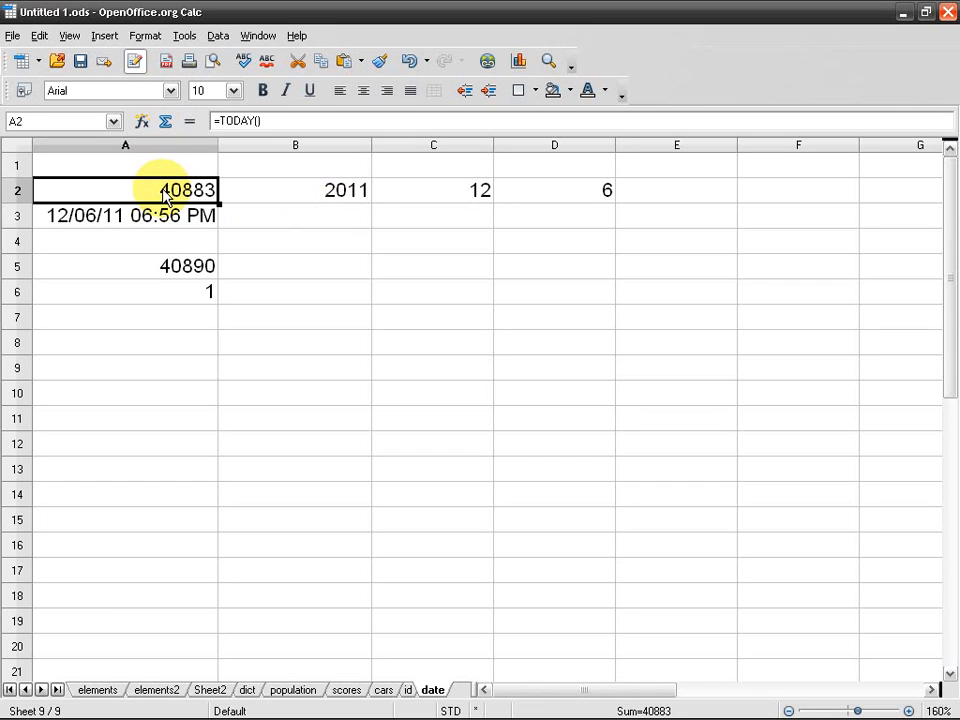
pyautogui.press('Right')
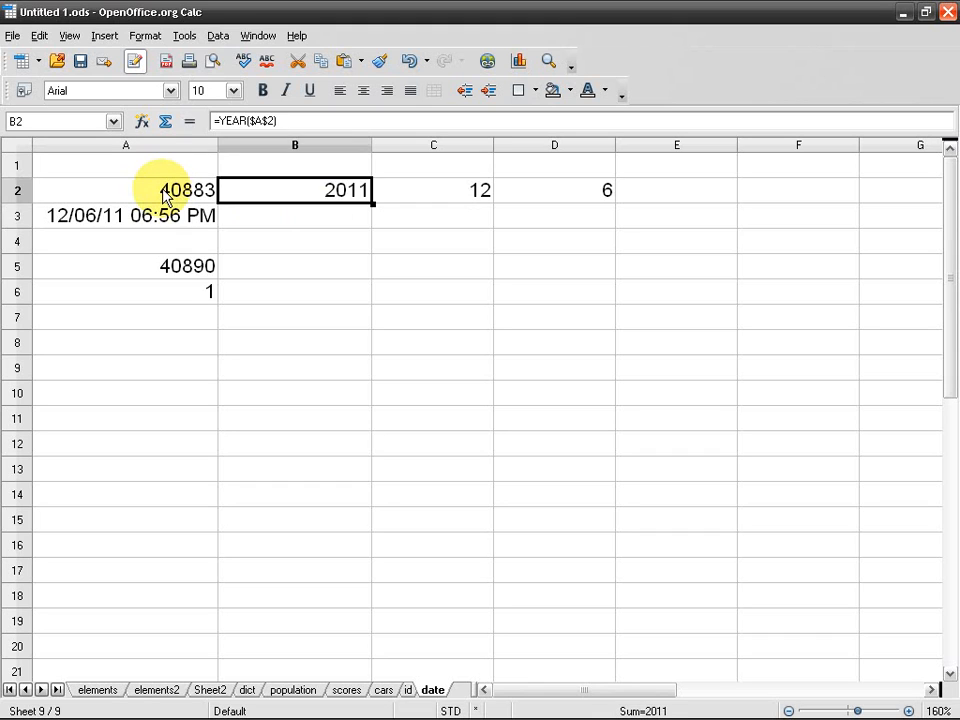
pyautogui.press('Right')
pyautogui.press('Right')
pyautogui.hotkey('shift', 'Left')
pyautogui.hotkey('shift', 'Left')
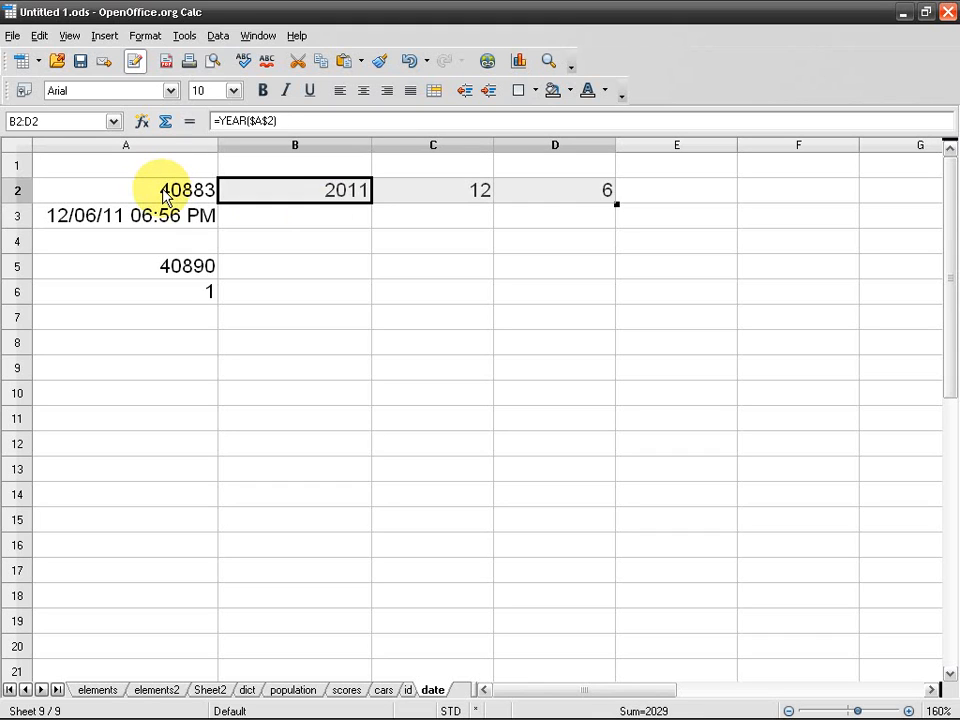
# Enter the formula =HOUR(A3) in cell B3 to extract the hour from the date-time in A3
pyautogui.press('Down')
pyautogui.press('Left')
pyautogui.press('Right')
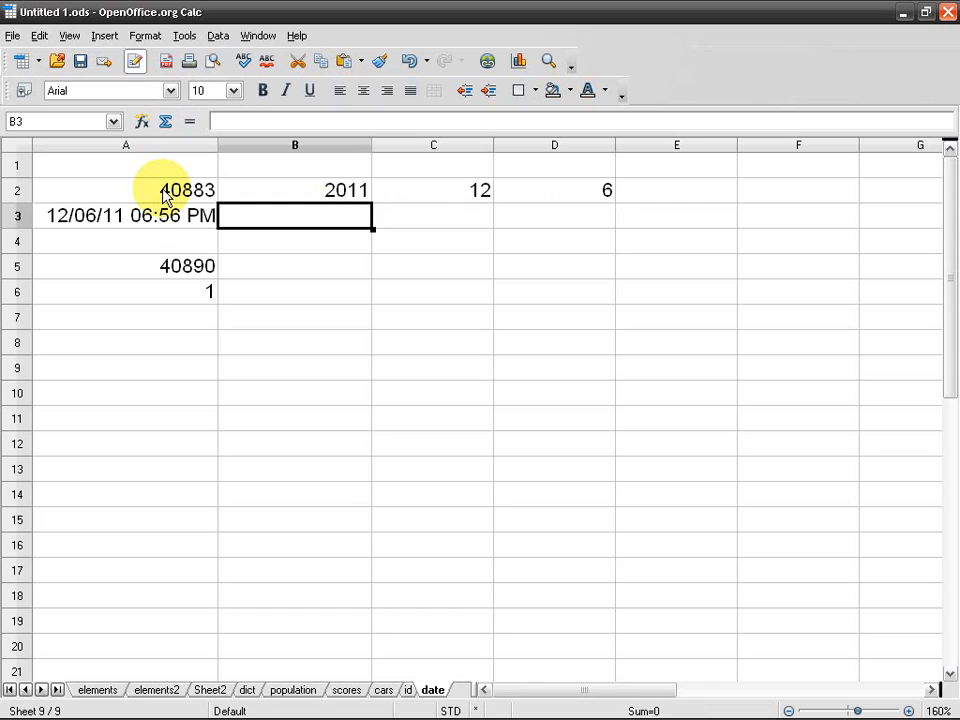
pyautogui.write('=hour')
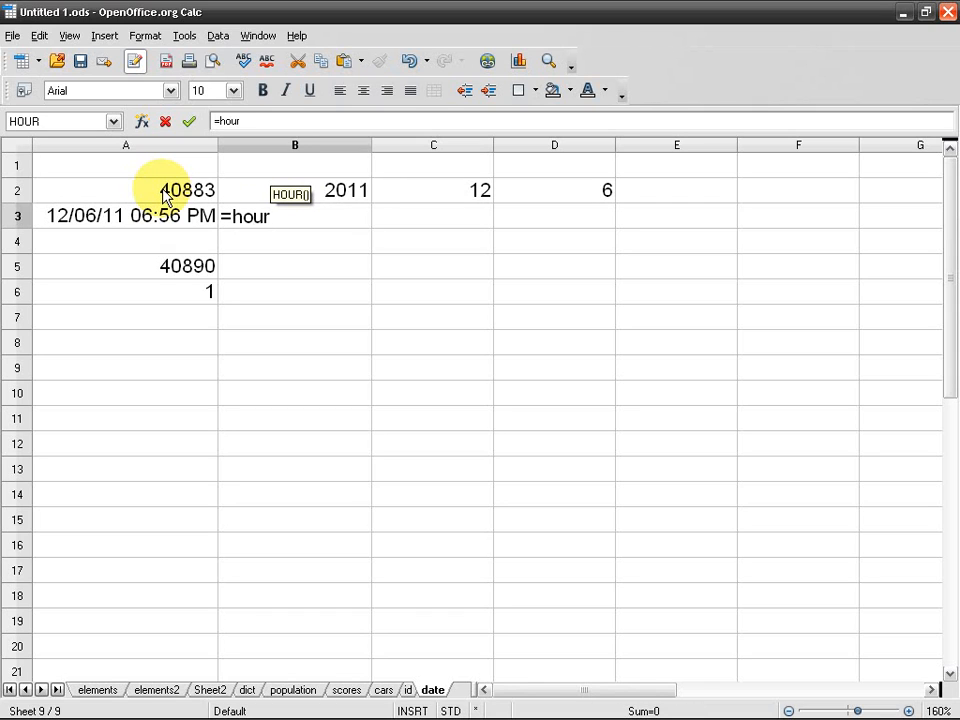
pyautogui.write('(')
pyautogui.press('Left')
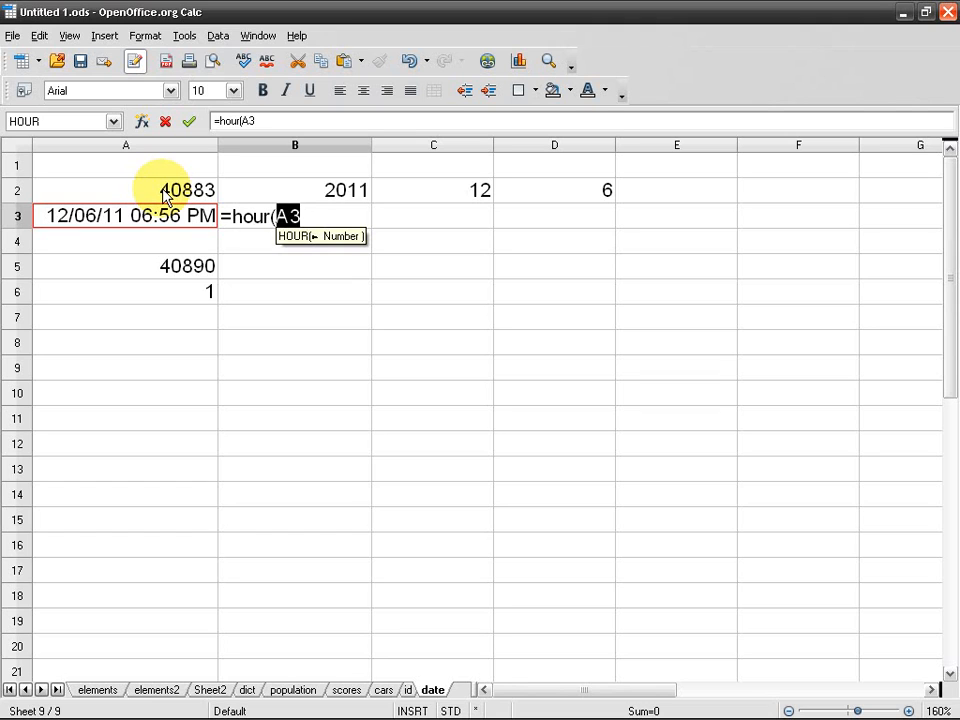
pyautogui.write(')')
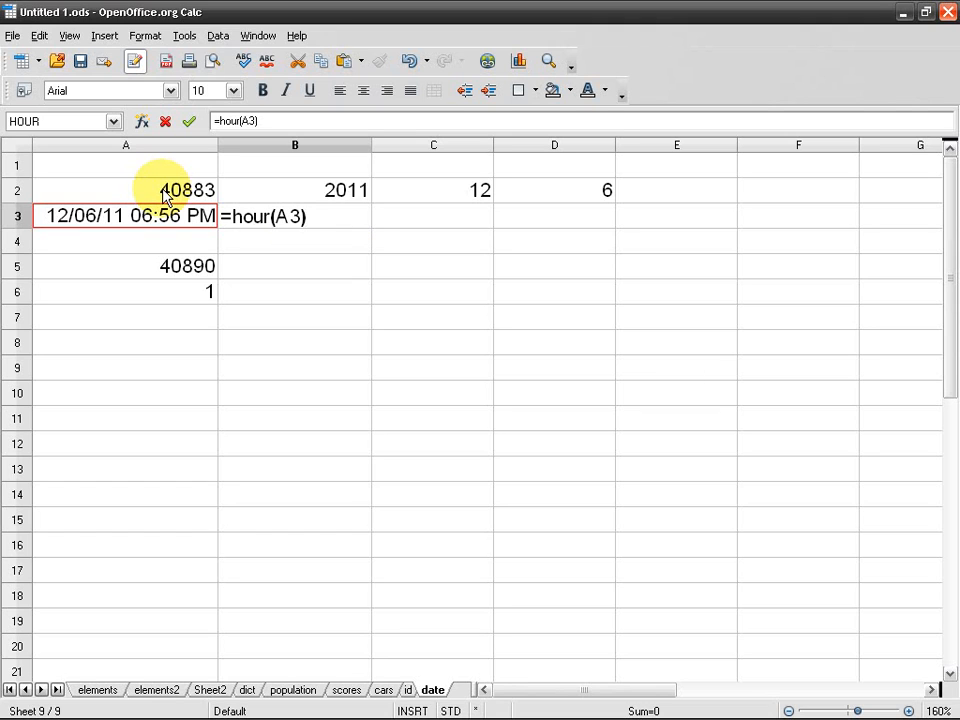
pyautogui.press('Return')
pyautogui.press('Up')
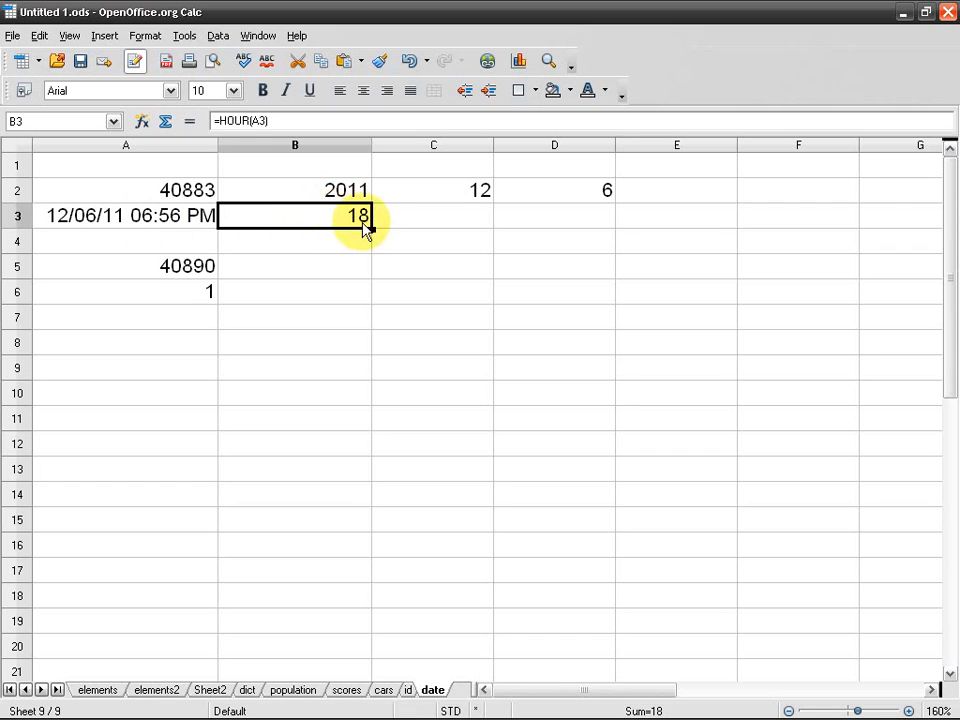
# Make the reference in B3's HOUR formula absolute as $A$3 and copy the formula across to D3
pyautogui.doubleClick(302, 215)
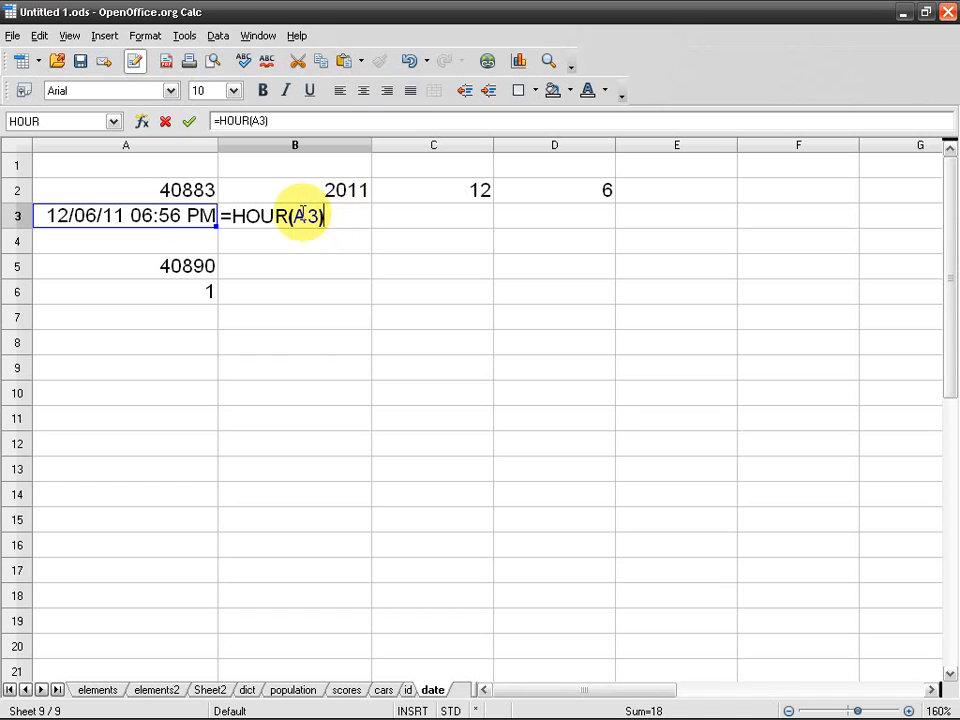
pyautogui.click(302, 215)
pyautogui.write('$')
pyautogui.press('Right')
pyautogui.write('$')
pyautogui.press('Return')
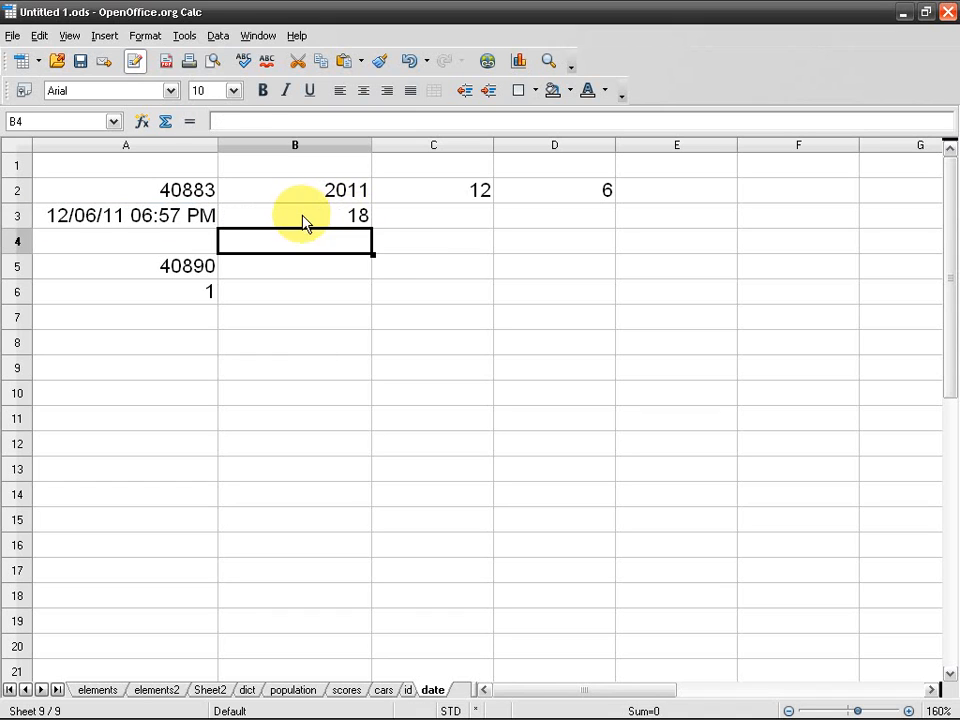
pyautogui.click(304, 217)
pyautogui.moveTo(372, 229); pyautogui.dragTo(576, 229)
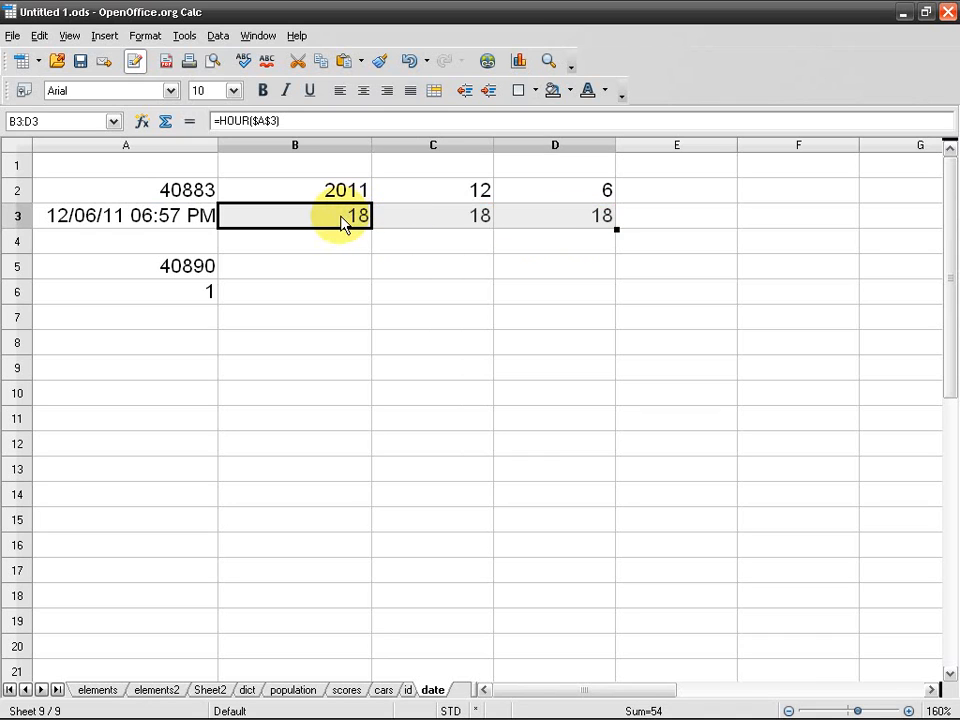
pyautogui.click(343, 221)
# Change the function in C3 to MINUTE, giving =MINUTE($A$3)
pyautogui.click(443, 224)
pyautogui.doubleClick(443, 224)
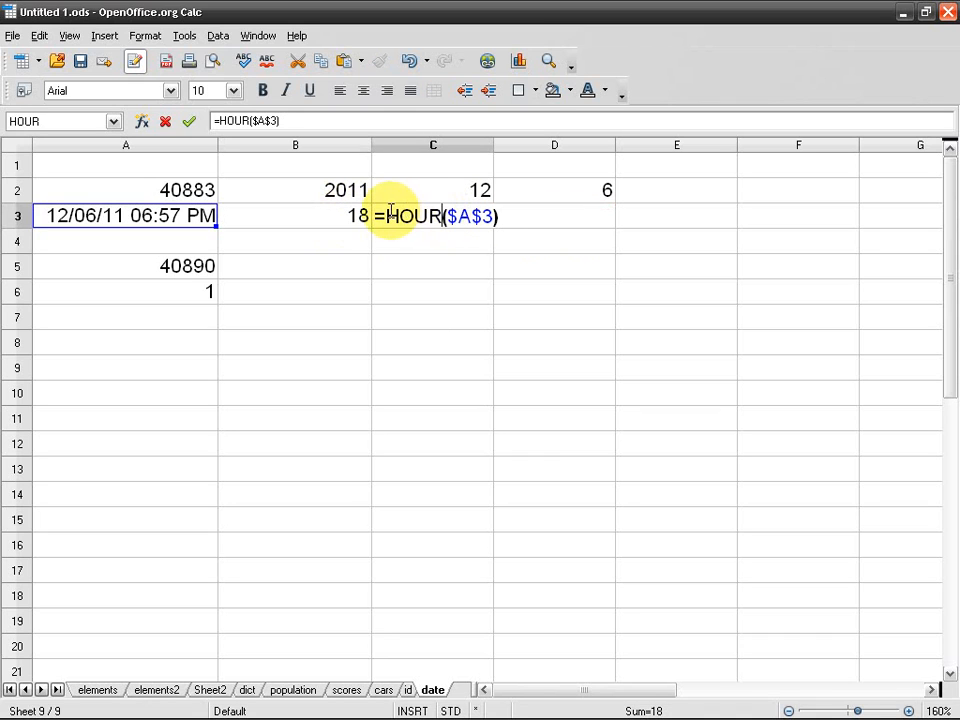
pyautogui.doubleClick(403, 214)
pyautogui.write('minute')
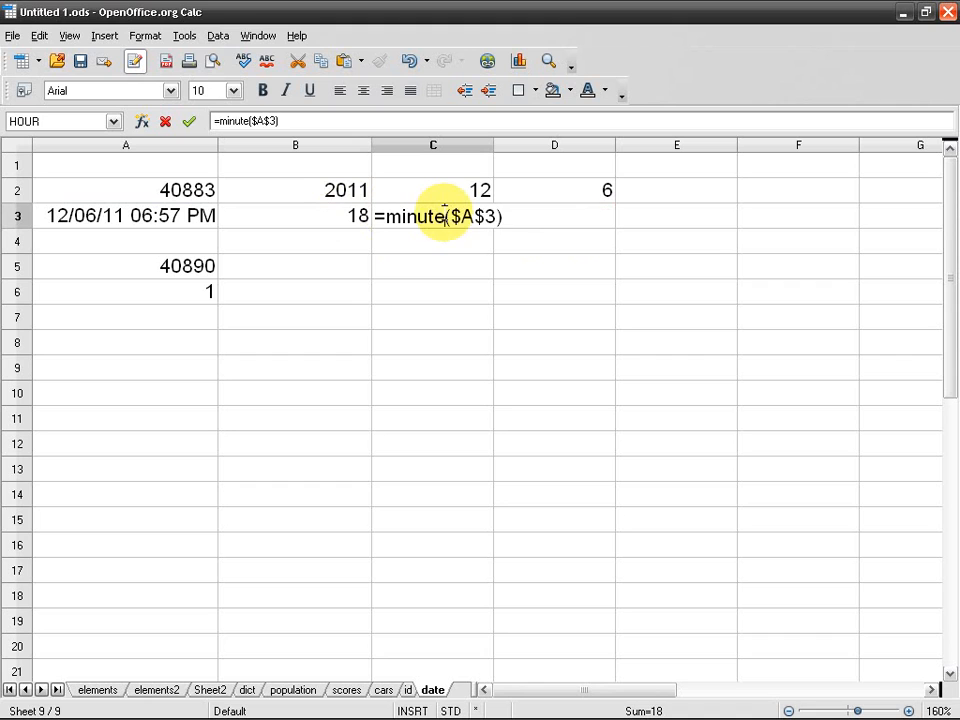
pyautogui.press('Return')
pyautogui.click(444, 213)
# Change the function in D3 to SECOND, giving =SECOND($A$3)
pyautogui.press('Right')
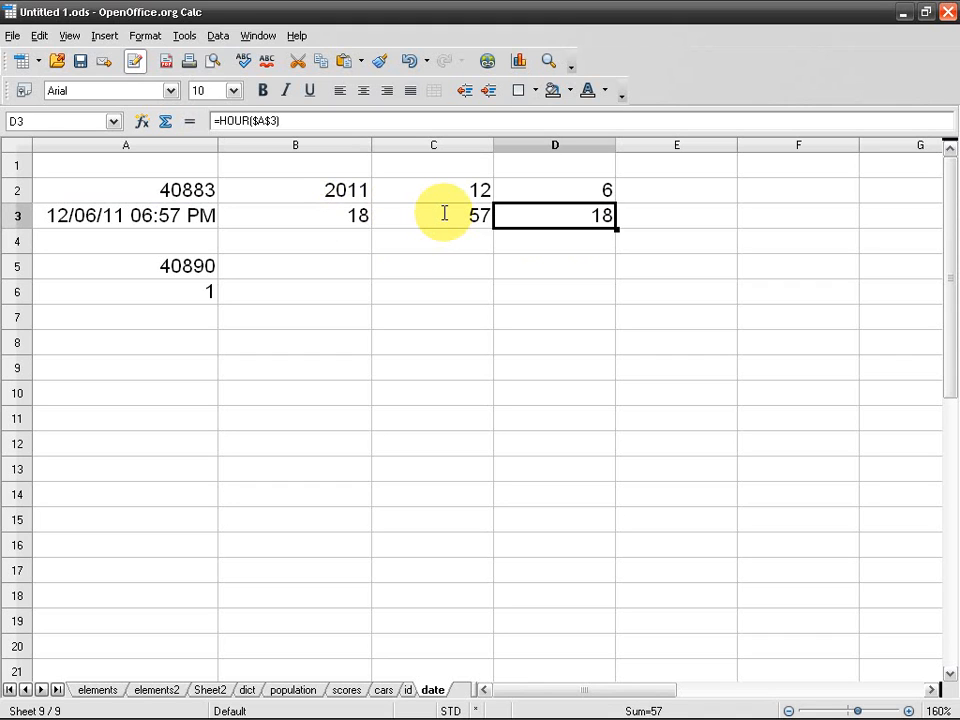
pyautogui.press('F2')
pyautogui.press('Left')
pyautogui.press('Left')
pyautogui.press('Left')
pyautogui.press('Left')
pyautogui.press('Left')
pyautogui.press('Left')
pyautogui.hotkey('ctrl', 'shift', 'Left')
pyautogui.write('second')
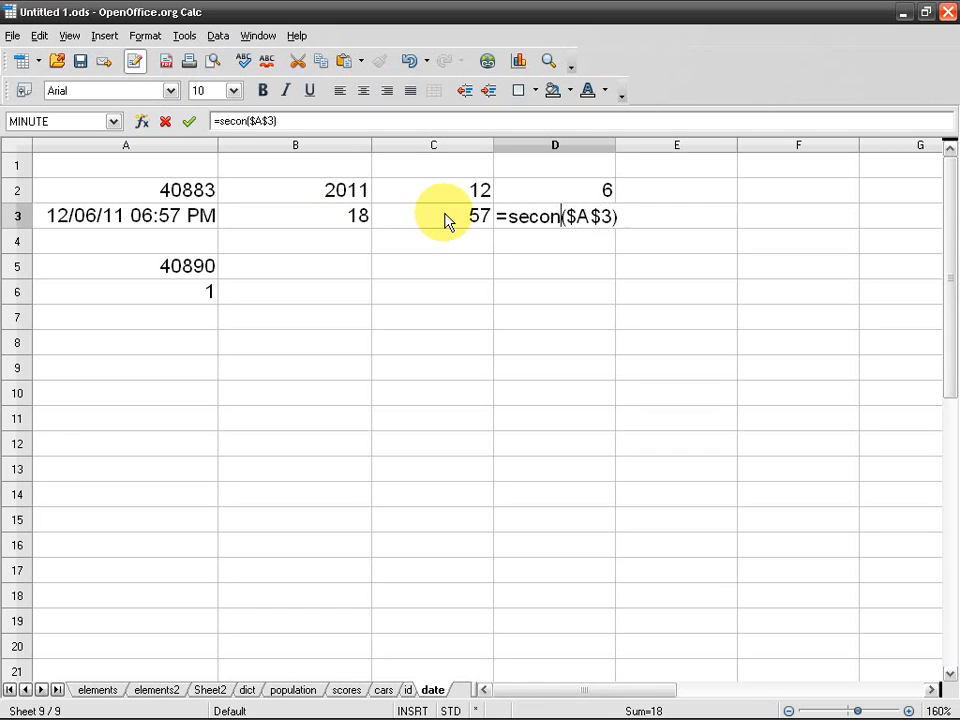
pyautogui.press('Return')
pyautogui.press('Up')
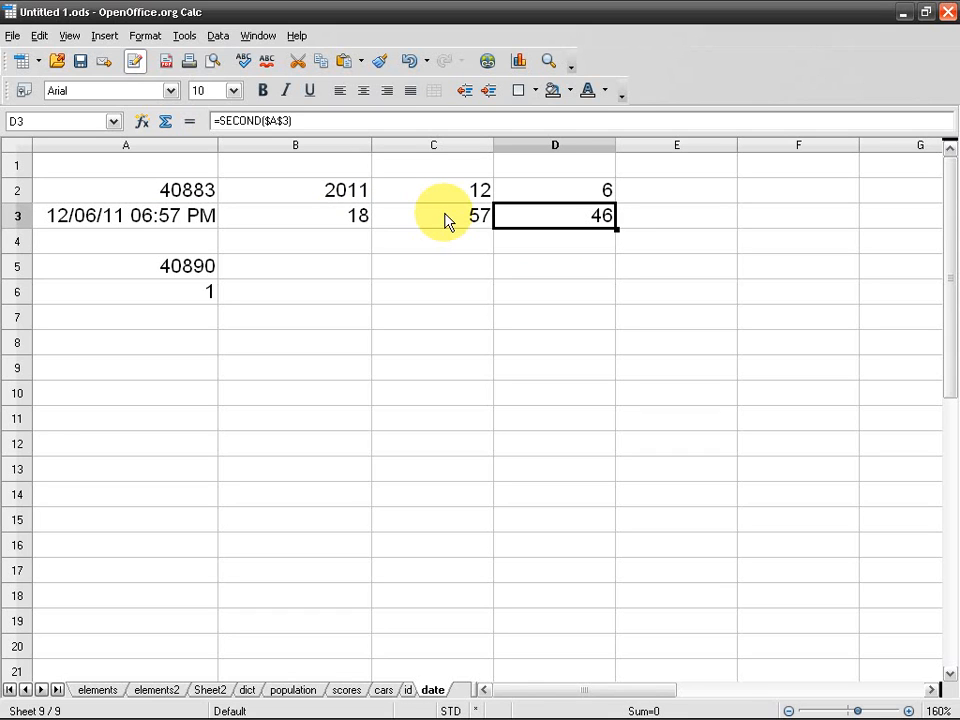
# Examine the separate year, month and day cells in row 2 alongside the date in A2 they come from
pyautogui.click(361, 271)
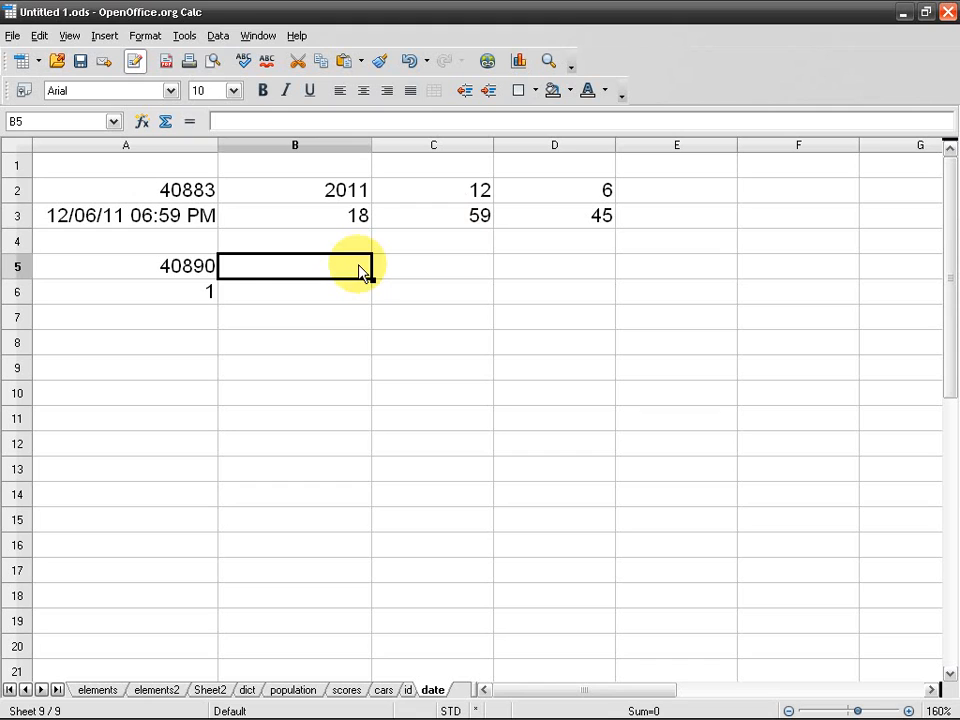
pyautogui.press('Up')
pyautogui.press('Up')
pyautogui.press('Up')
pyautogui.hotkey('shift', 'Right')
pyautogui.hotkey('shift', 'Right')
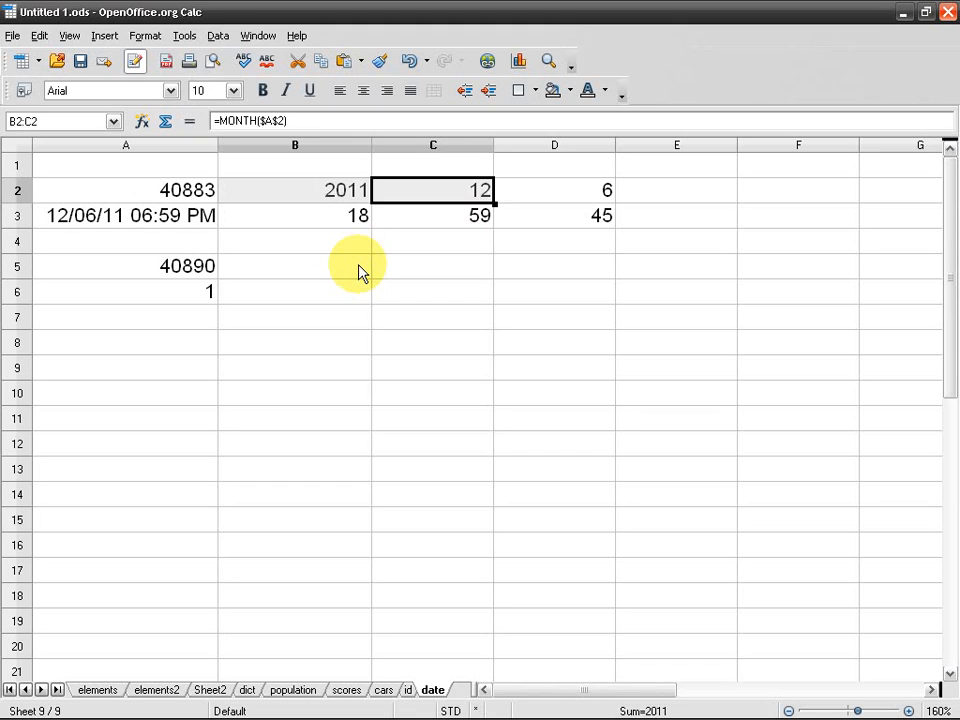
pyautogui.press('Left')
pyautogui.press('Left')
pyautogui.press('Left')
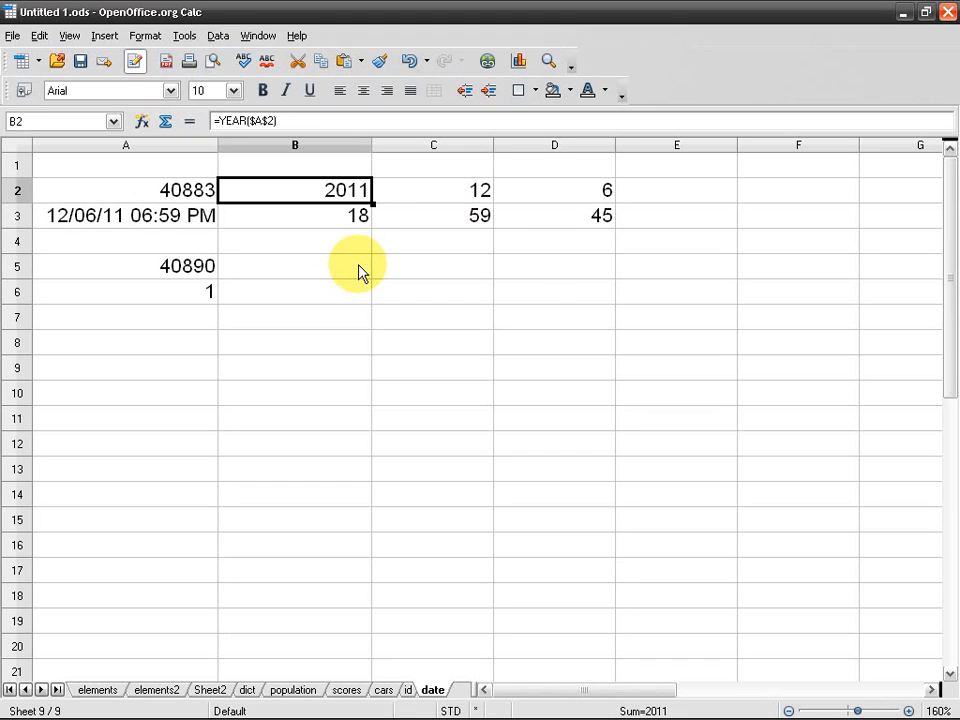
pyautogui.press('Right')
pyautogui.hotkey('shift', 'Right')
pyautogui.hotkey('shift', 'Right')
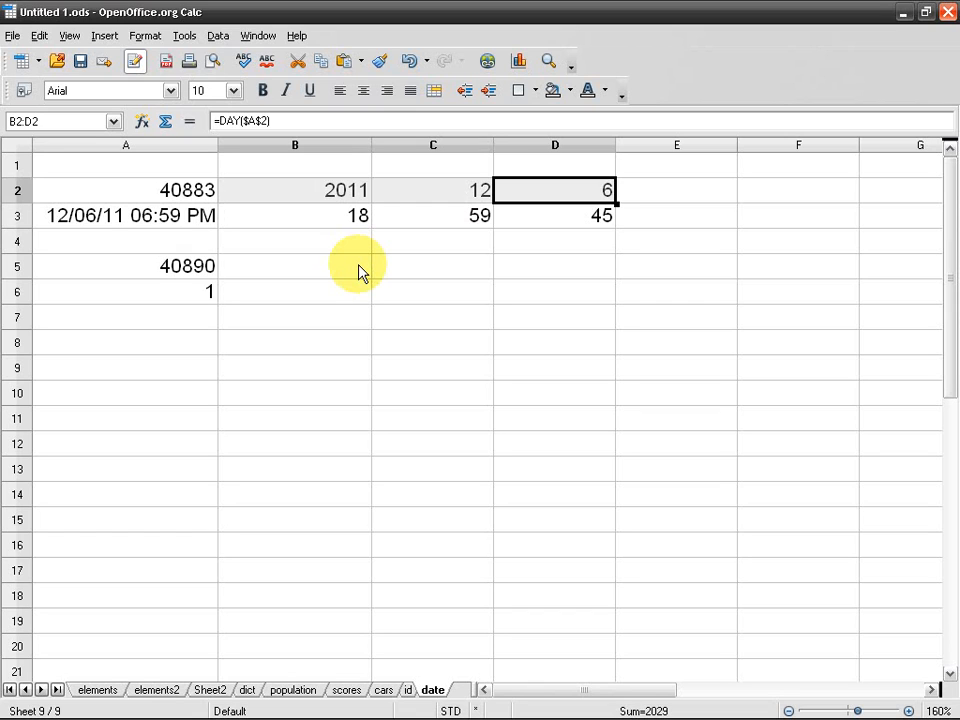
pyautogui.press('Home')
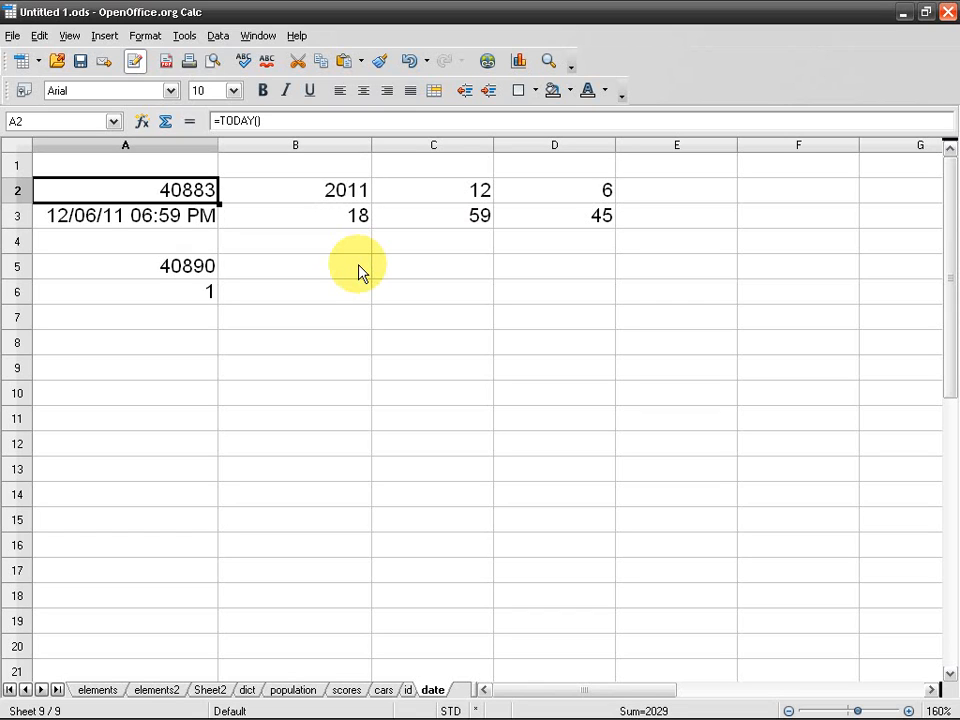
pyautogui.press('Right')
# Enter the formula =DATE(B2;C2;D2) in cell B5 to rebuild the date from its year, month and day
pyautogui.click(360, 272)
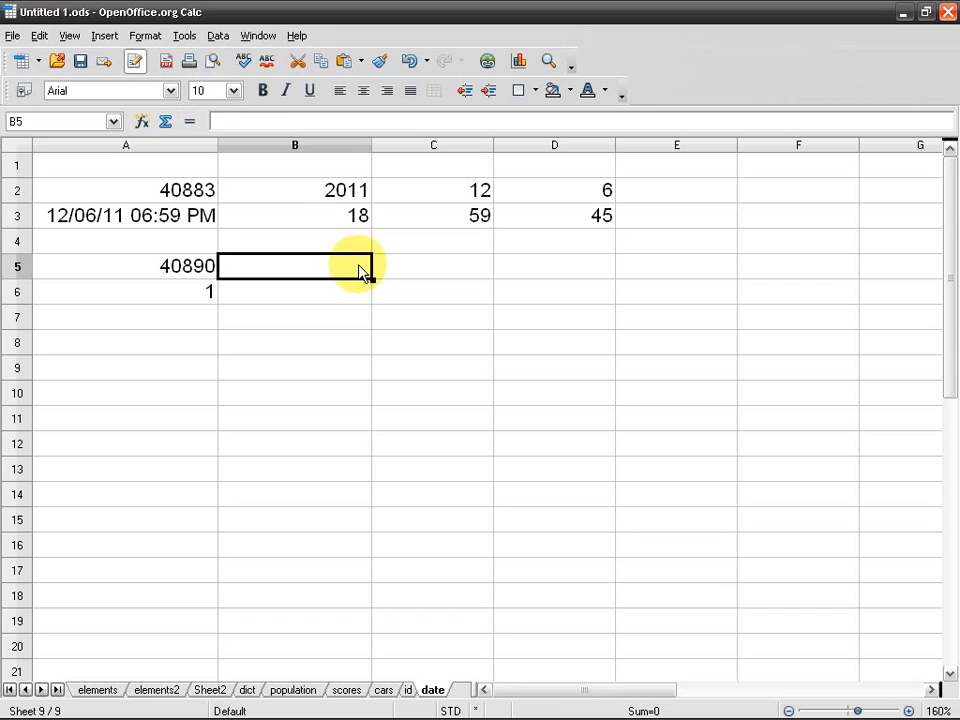
pyautogui.write('=date')
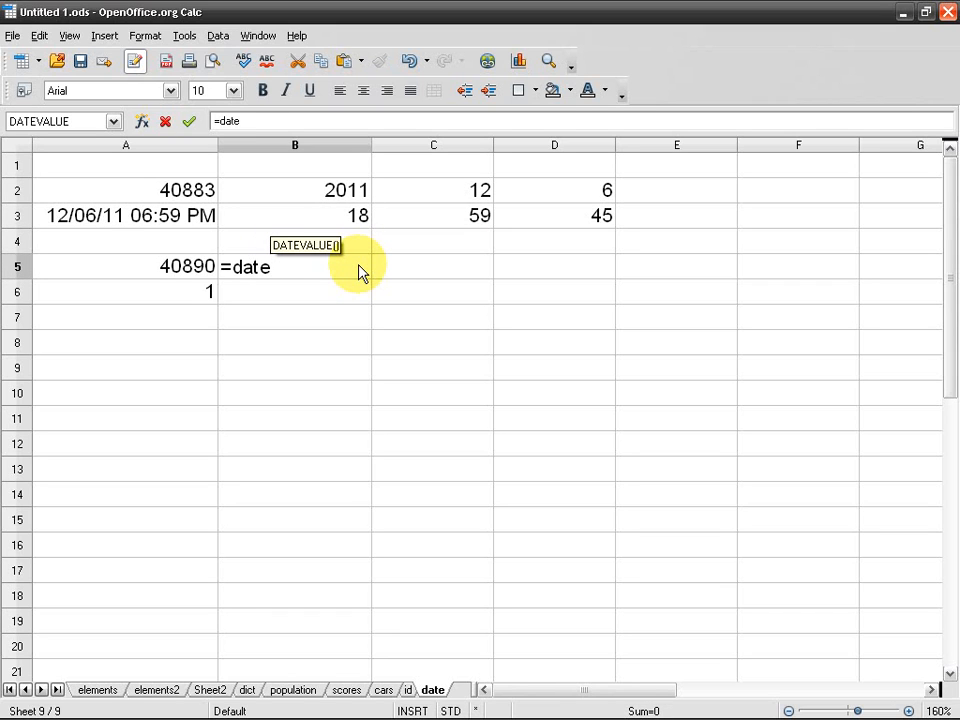
pyautogui.write('(')
pyautogui.press('Up')
pyautogui.press('Up')
pyautogui.press('Up')
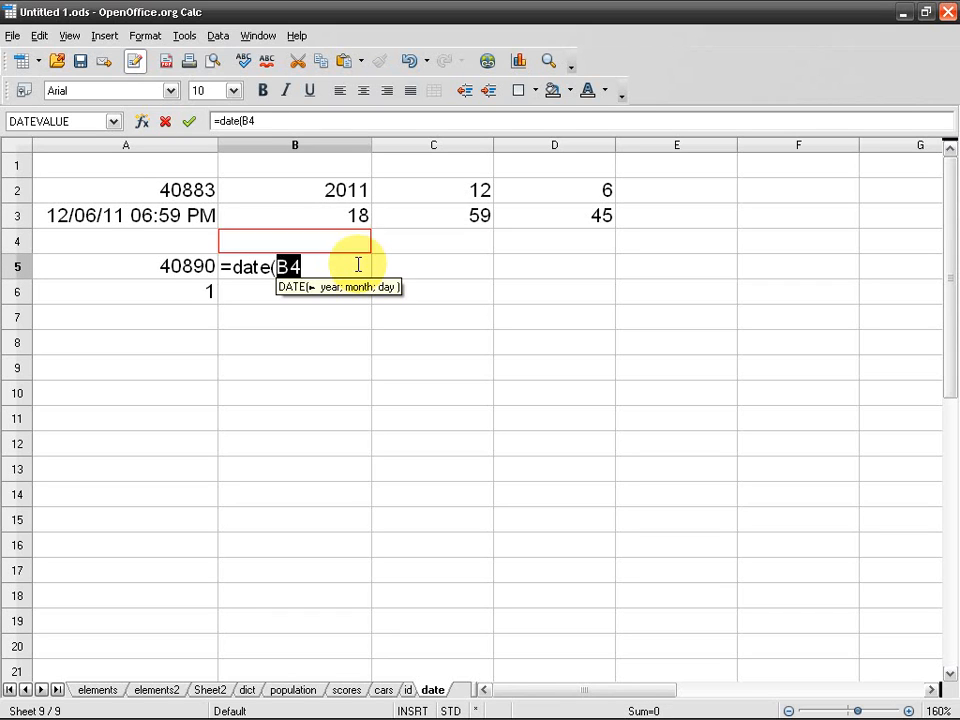
pyautogui.write(';')
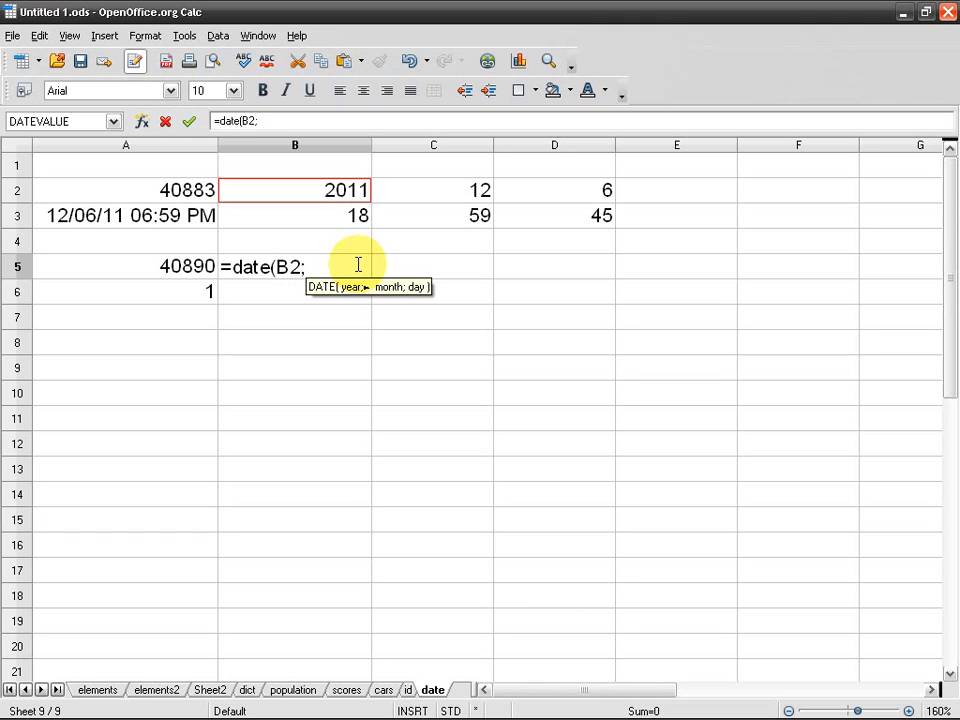
pyautogui.press('Up')
pyautogui.press('Up')
pyautogui.press('Up')
pyautogui.press('Right')
pyautogui.write(';')
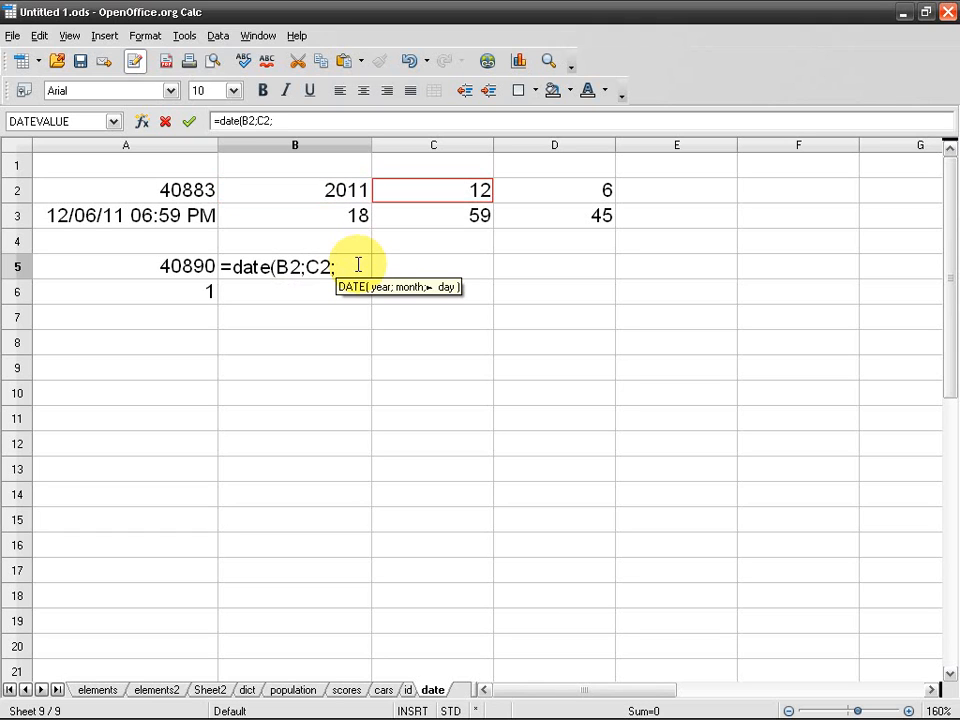
pyautogui.press('Up')
pyautogui.press('Up')
pyautogui.press('Up')
pyautogui.press('Right')
pyautogui.press('Right')
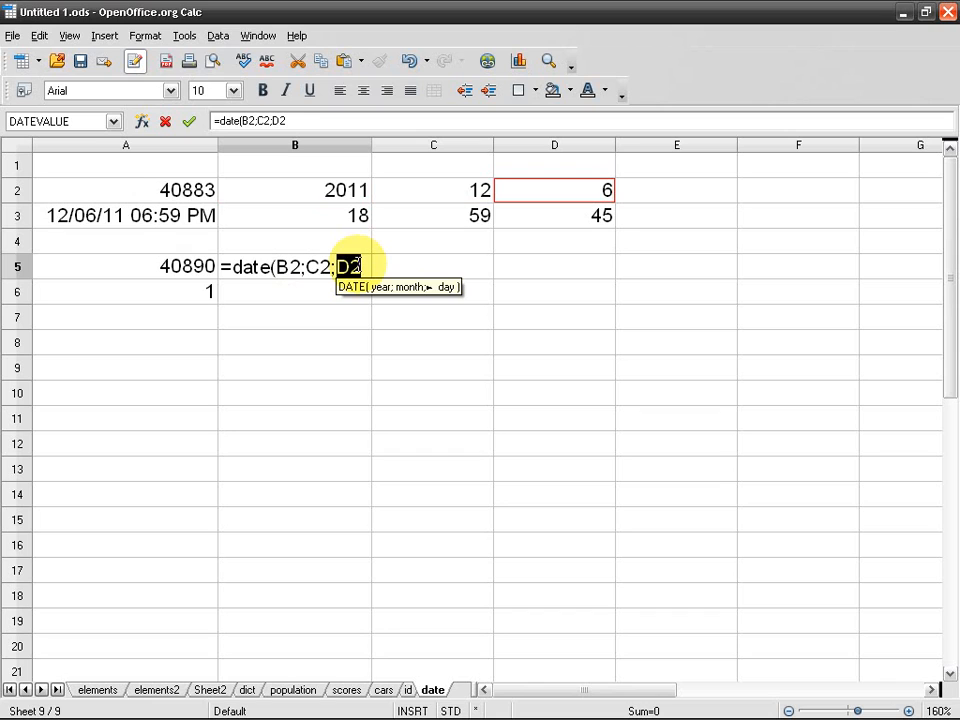
pyautogui.write(')')
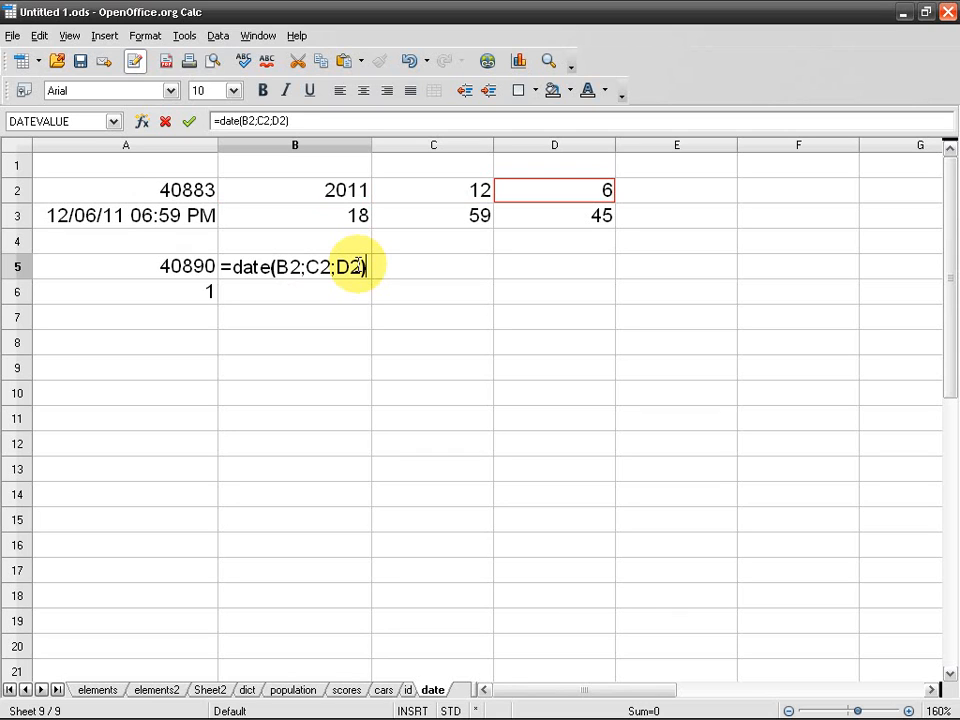
pyautogui.press('Return')
# Format cell B5 with the Text number category
pyautogui.click(358, 266)
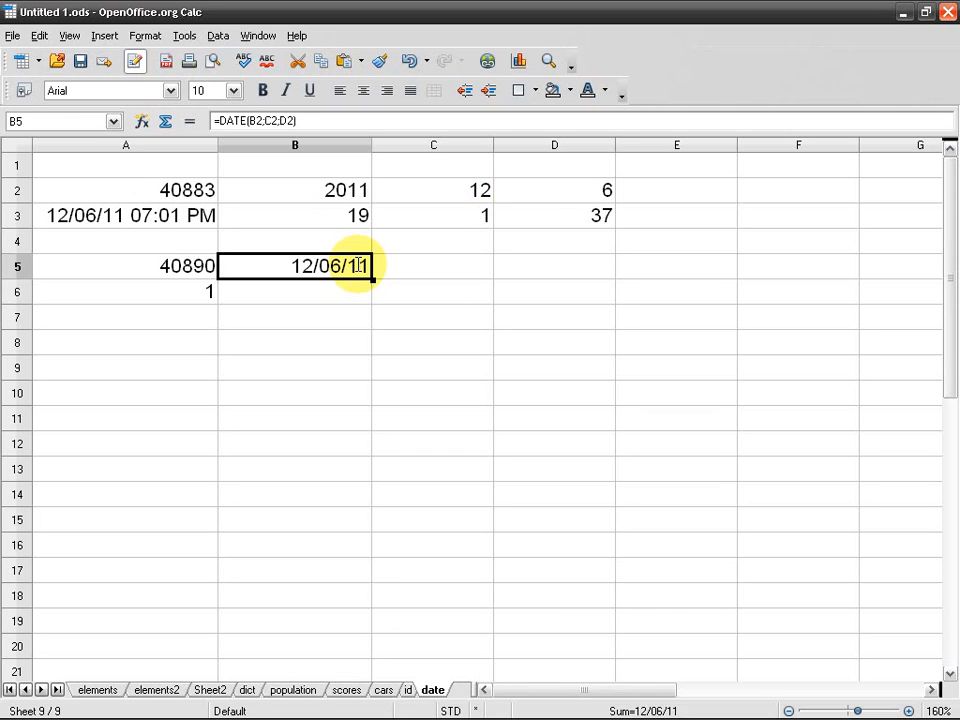
pyautogui.rightClick(332, 267)
pyautogui.click(378, 298)
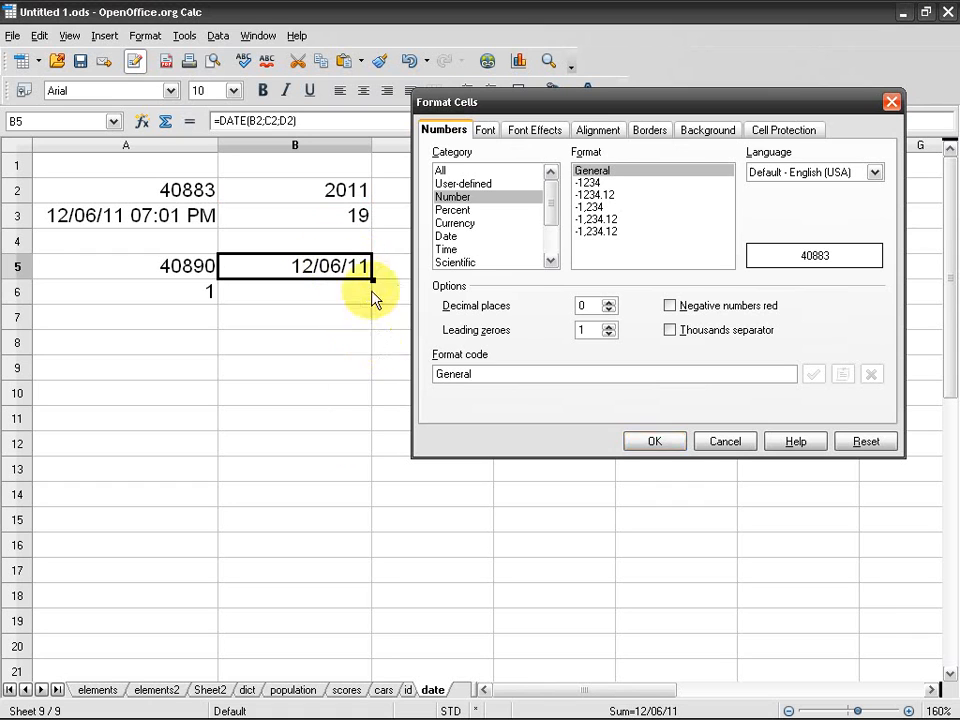
pyautogui.moveTo(551, 204); pyautogui.dragTo(551, 228)
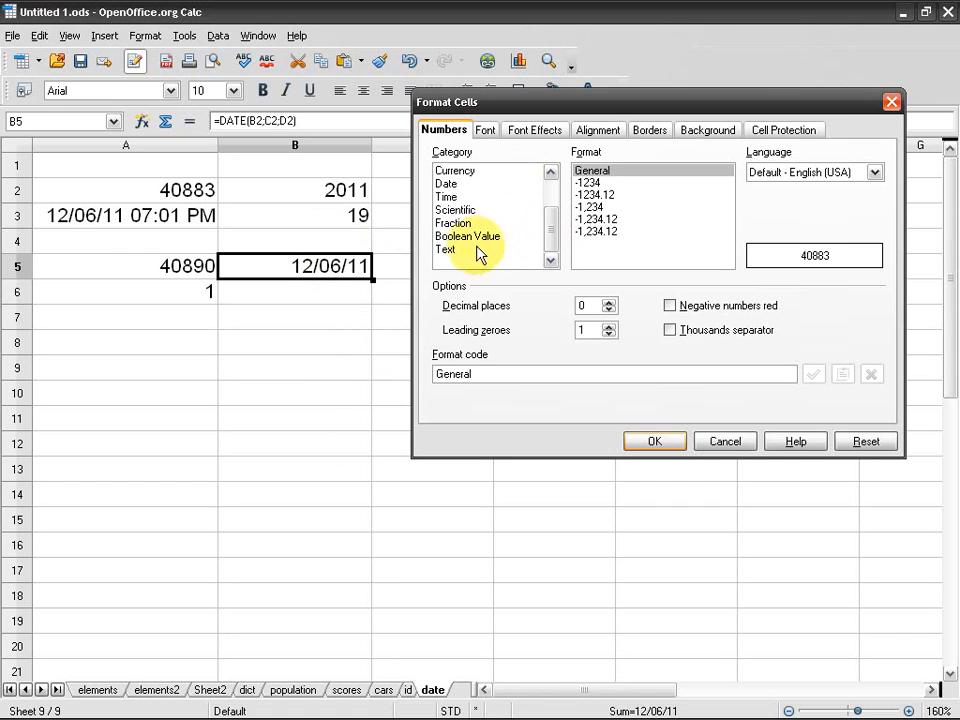
pyautogui.click(480, 250)
pyautogui.click(672, 440)
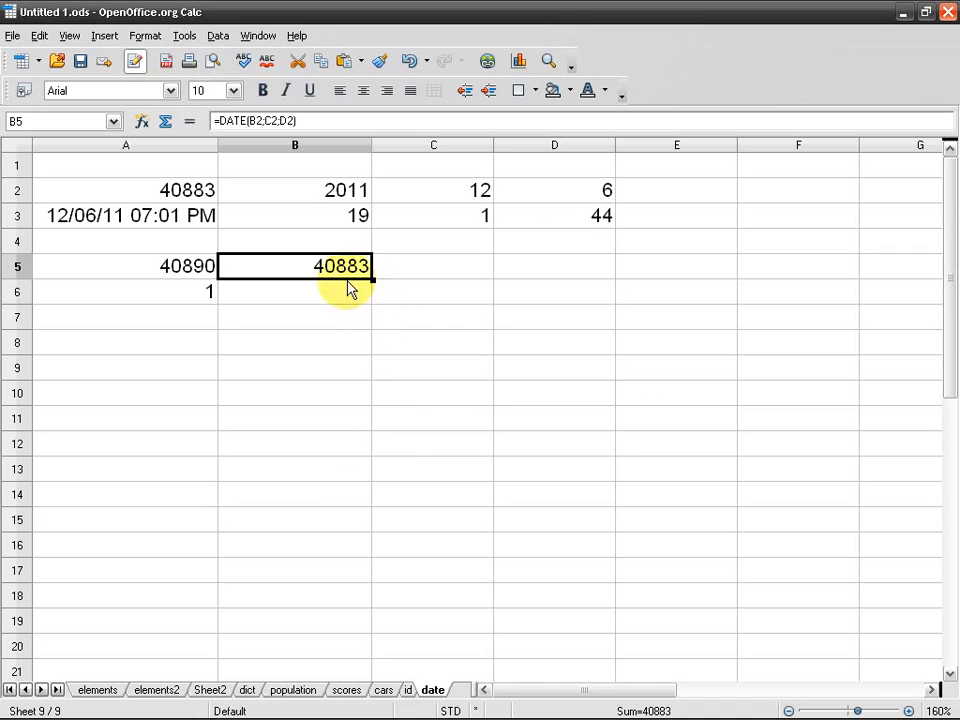
# Compare the date in A2 and its parts in B2:D2 with the DATE formula in B5
pyautogui.click(182, 191)
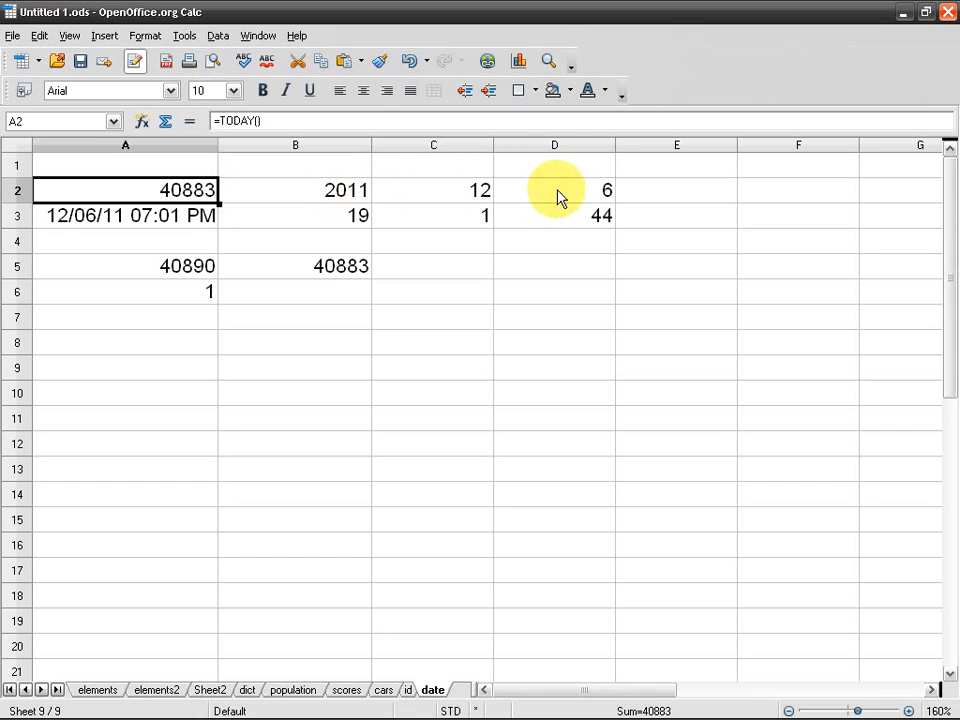
pyautogui.moveTo(320, 189); pyautogui.dragTo(561, 195)
pyautogui.click(355, 268)
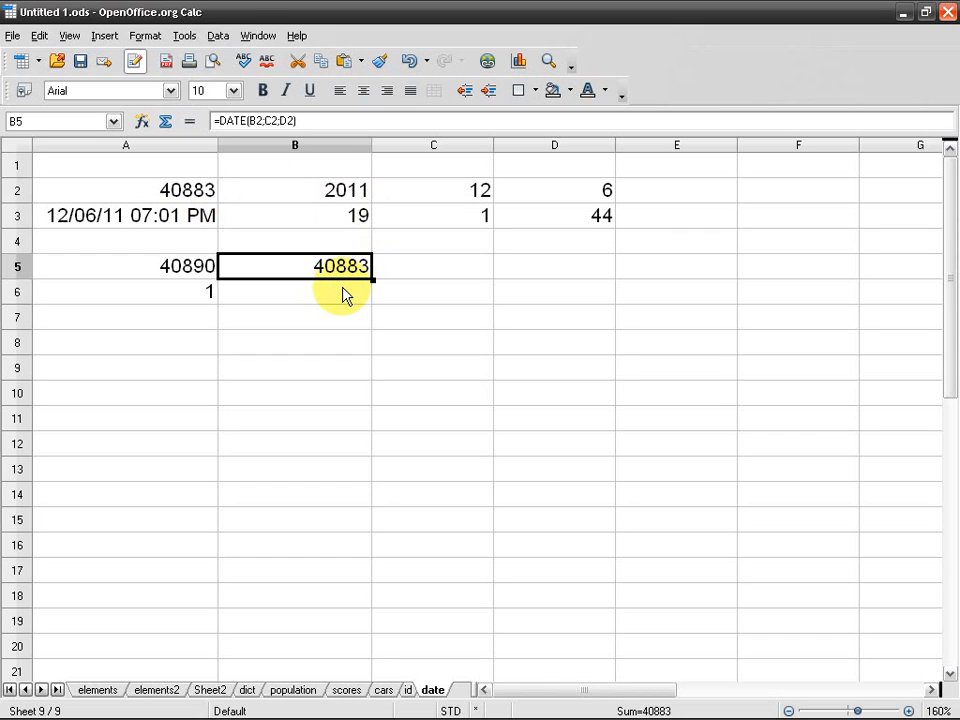
# Copy the DATE formula from B5 down to B6 and change its function to time, giving =time(B3;C3;D3)
pyautogui.click(343, 294)
pyautogui.click(358, 270)
pyautogui.moveTo(372, 279); pyautogui.dragTo(372, 301)
pyautogui.doubleClick(355, 300)
pyautogui.press('Left')
pyautogui.press('Left')
pyautogui.press('Left')
pyautogui.press('Left')
pyautogui.hotkey('ctrl', 'shift', 'Left')
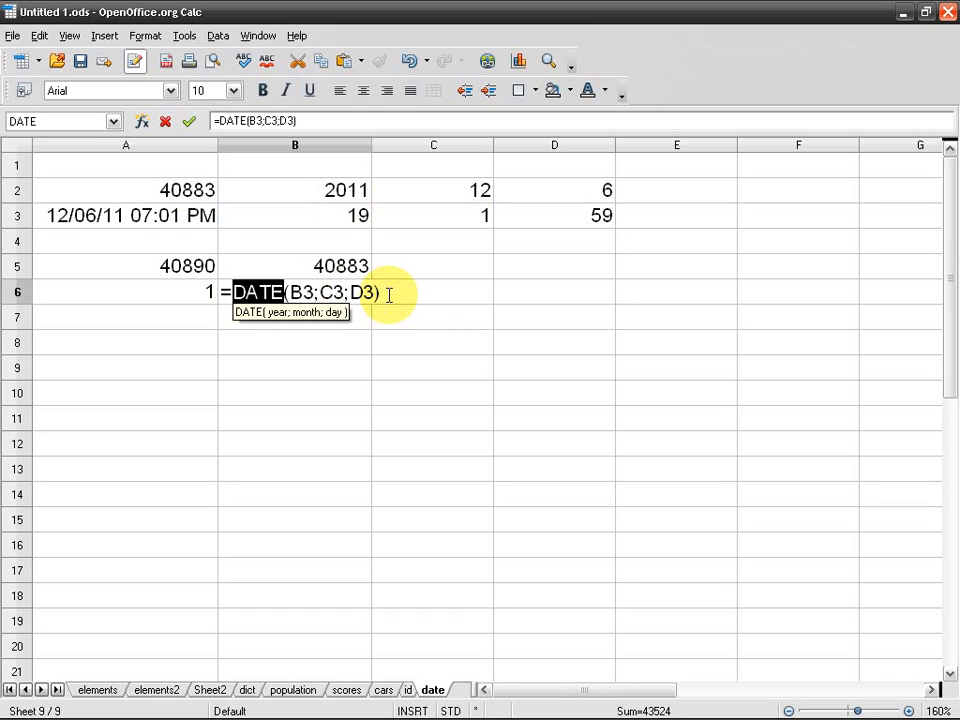
pyautogui.write('time')
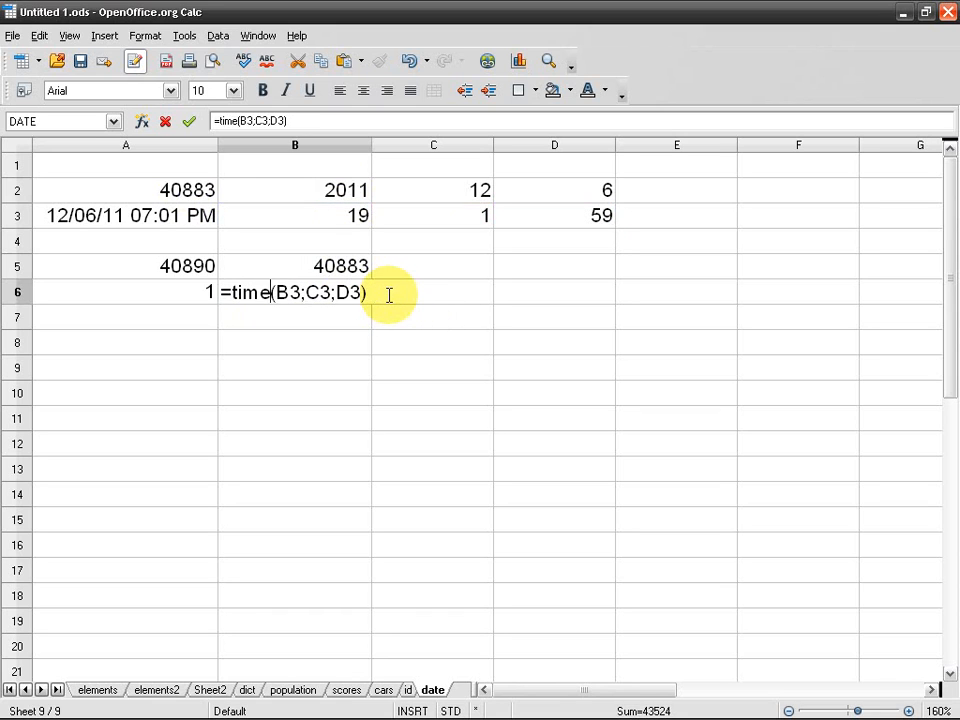
pyautogui.press('Return')
pyautogui.press('Up')
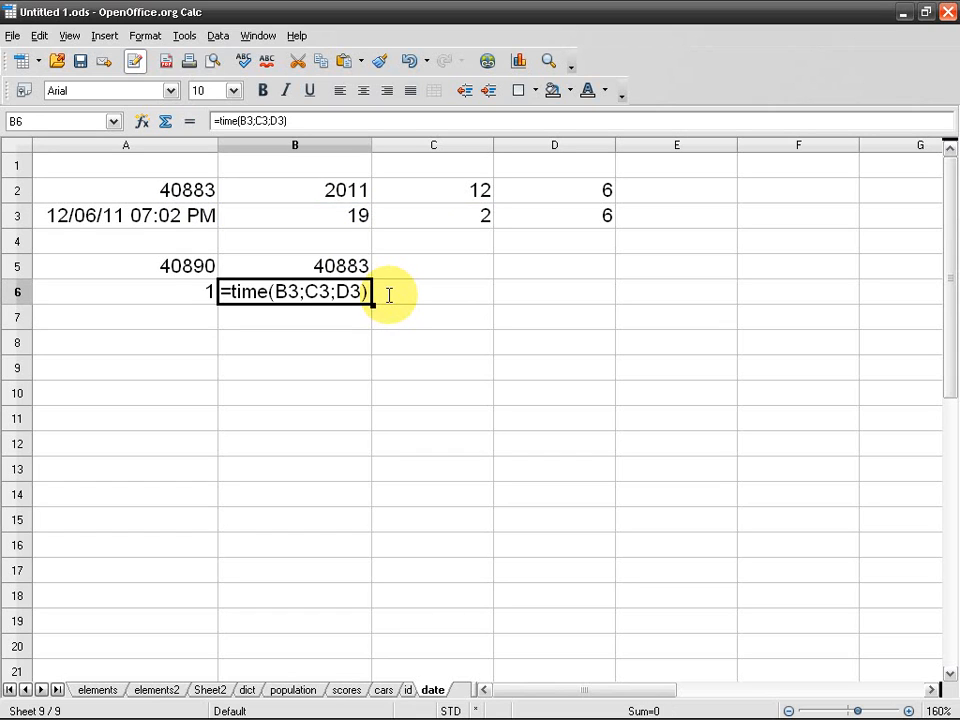
# Format cell B6 with the Number category's General format
pyautogui.rightClick(313, 296)
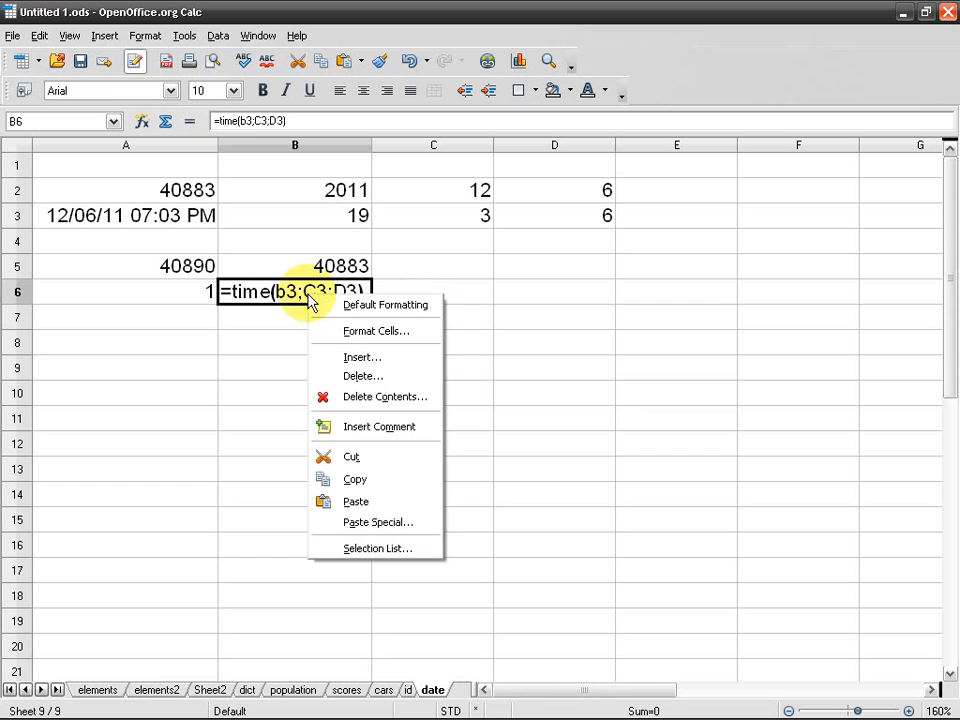
pyautogui.click(370, 332)
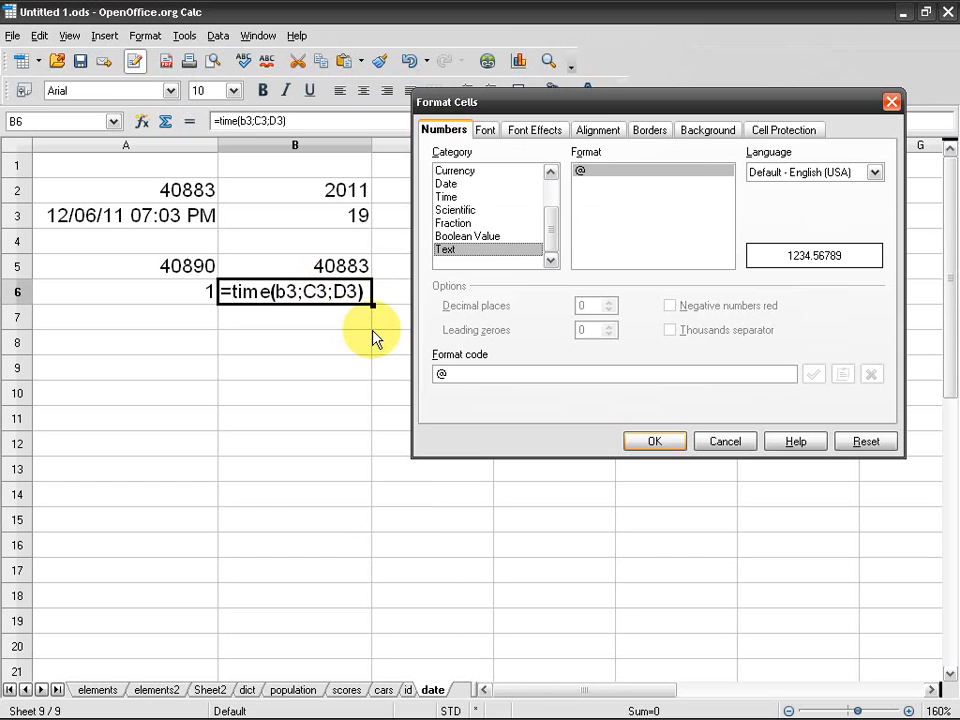
pyautogui.click(478, 185)
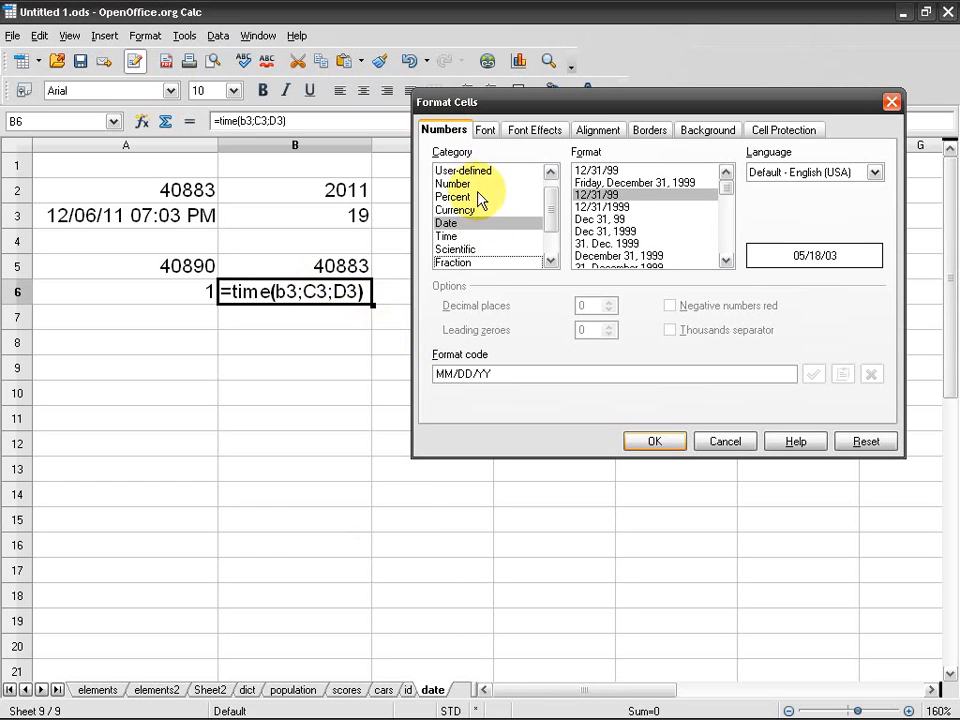
pyautogui.click(465, 184)
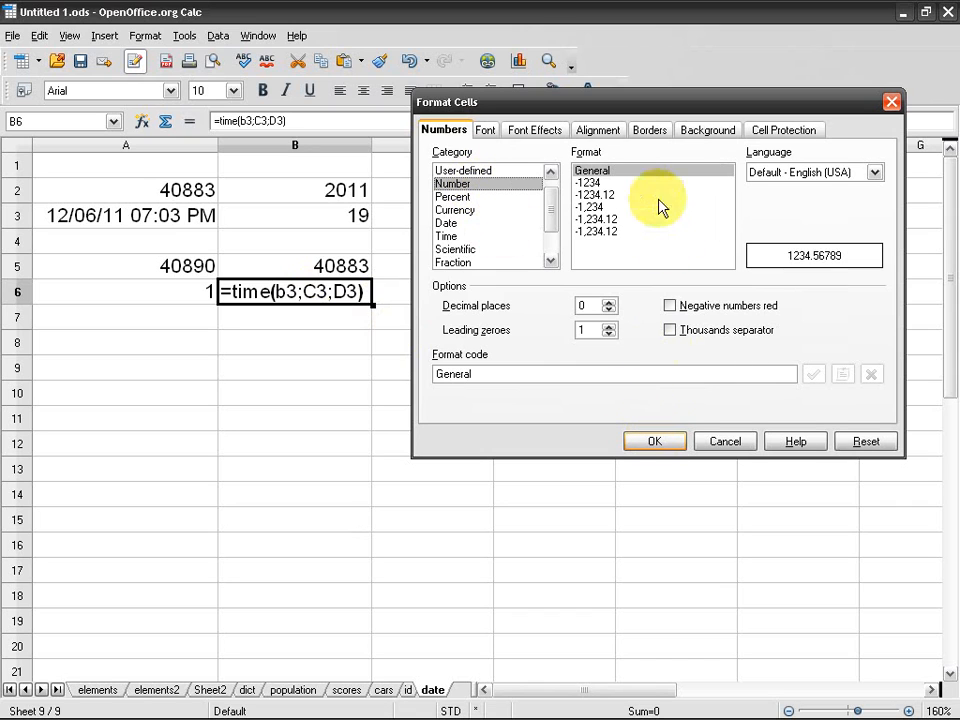
pyautogui.click(612, 185)
pyautogui.click(607, 172)
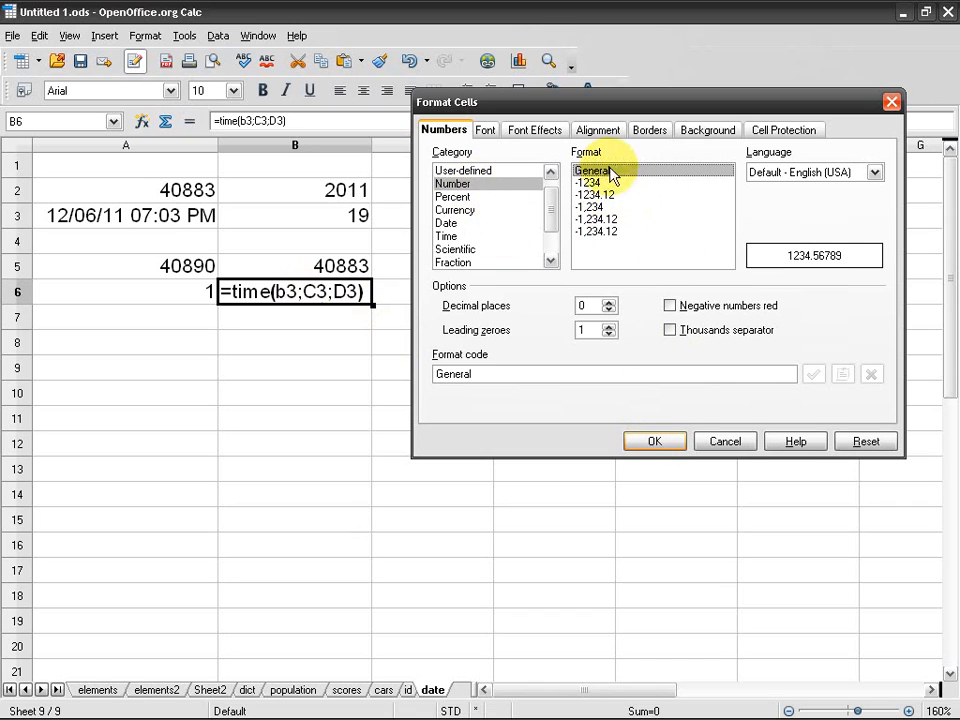
pyautogui.click(654, 441)
# Re-enter the time formula in B6 so it calculates, and compare it with the hour, minute and second in B3:D3
pyautogui.doubleClick(357, 305)
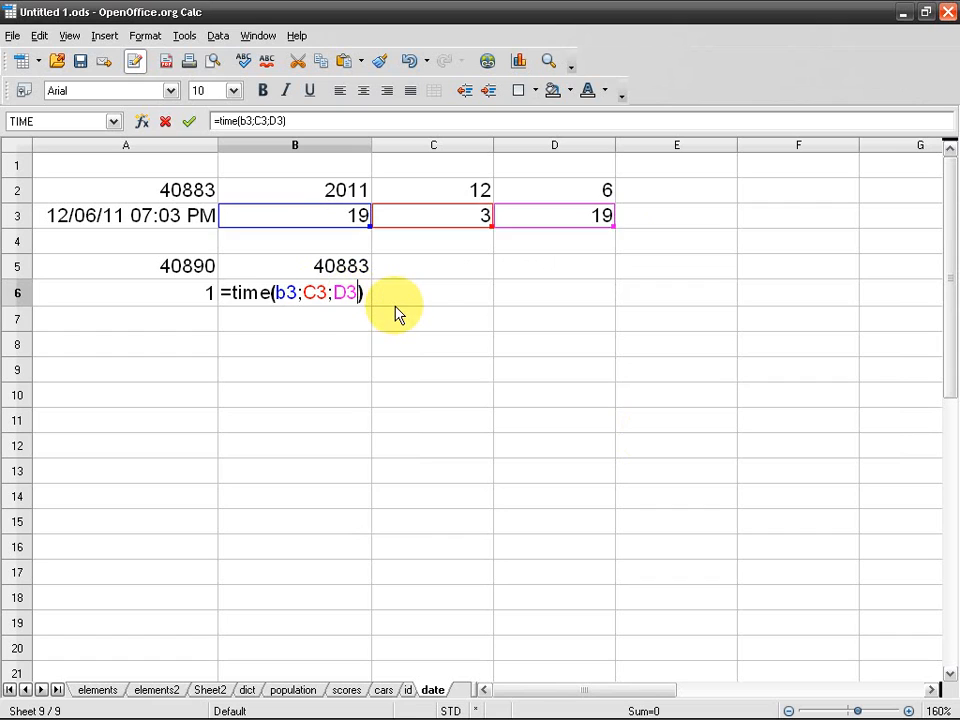
pyautogui.press('Return')
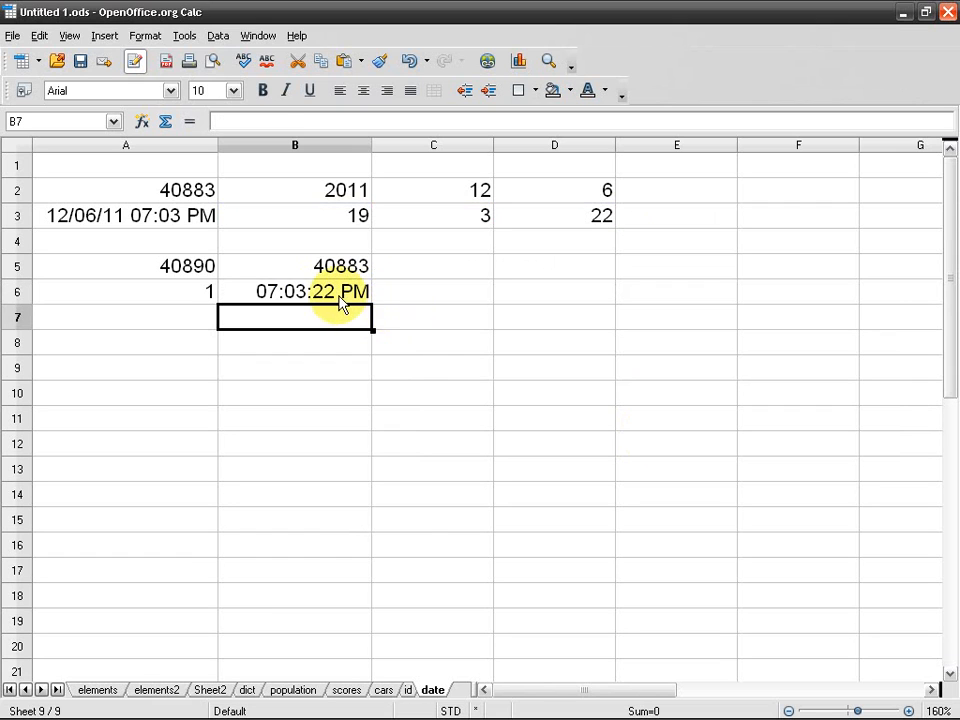
pyautogui.moveTo(358, 226); pyautogui.dragTo(559, 225)
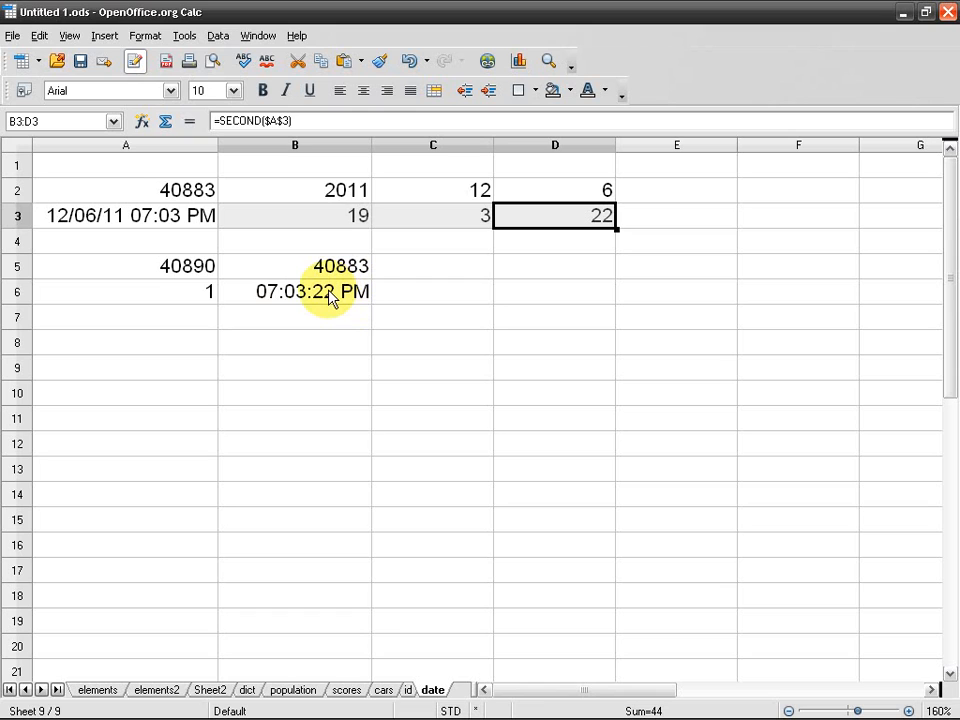
# Start a function in cell A8 with the Function Wizard, choosing EOMONTH from the Date&Time category
pyautogui.click(203, 344)
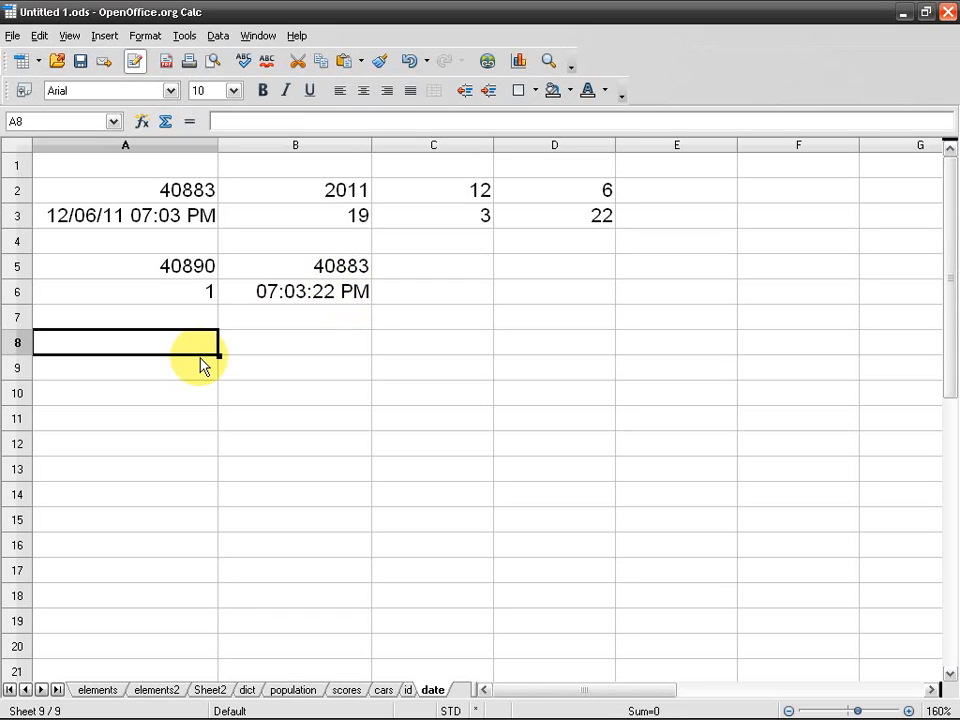
pyautogui.click(143, 124)
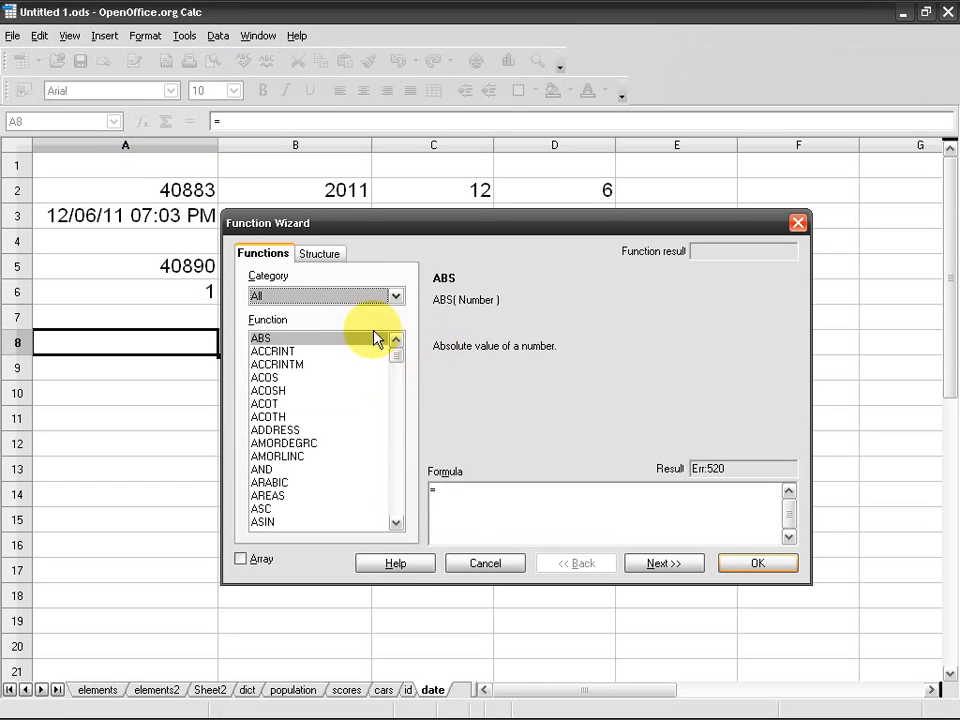
pyautogui.click(396, 296)
pyautogui.click(320, 340)
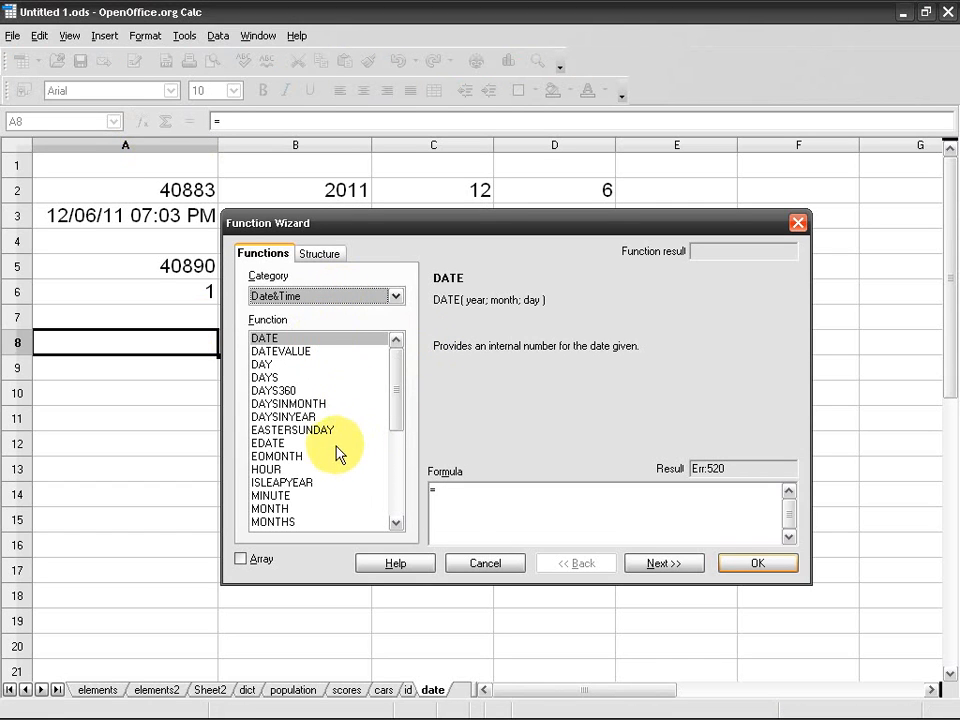
pyautogui.click(323, 457)
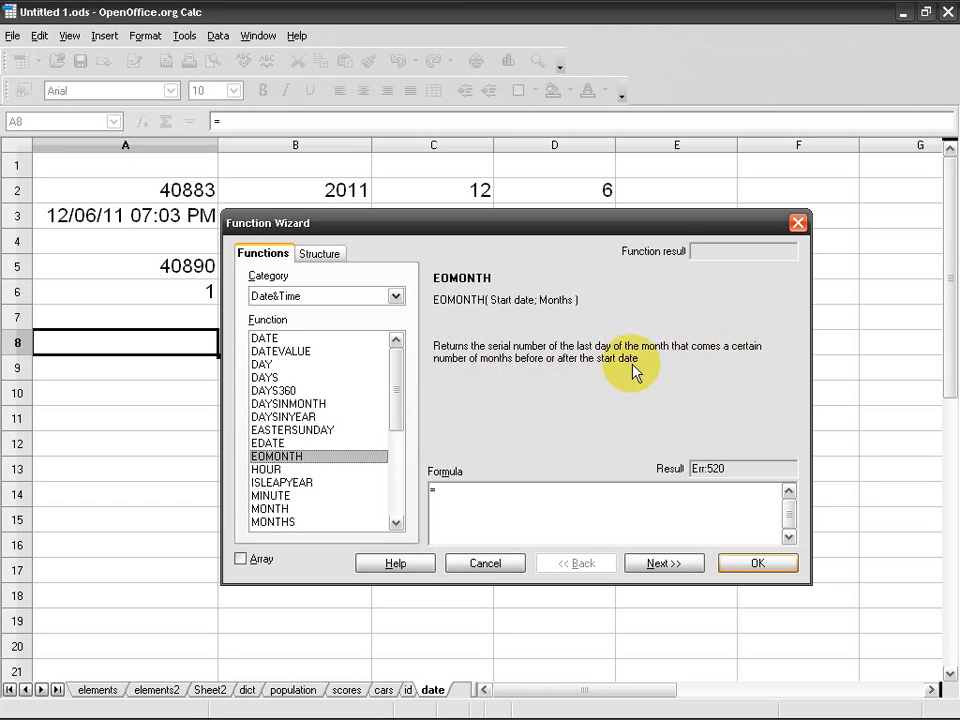
pyautogui.doubleClick(320, 461)
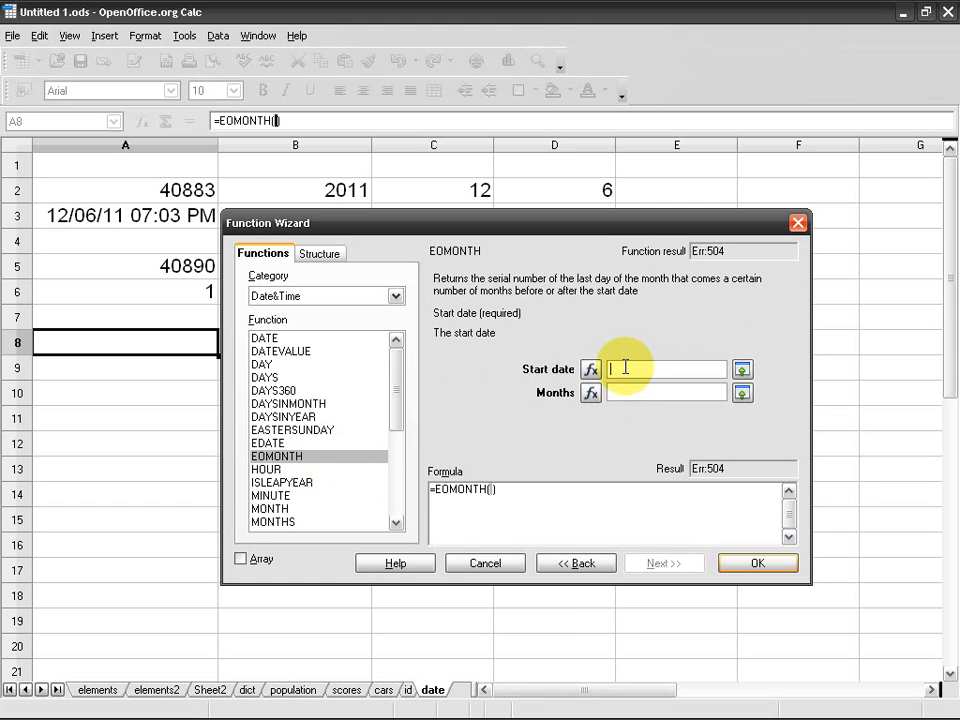
# Try 2012/01/01 without quotes as the EOMONTH start date and 2a8 as its number of months
pyautogui.write("'")
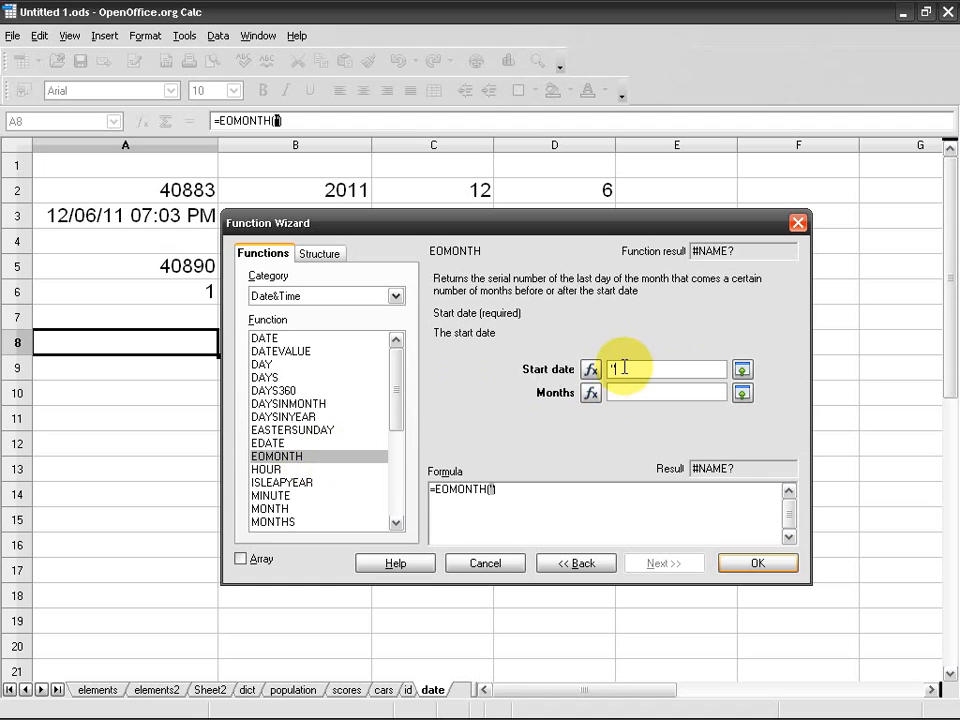
pyautogui.write('2009')
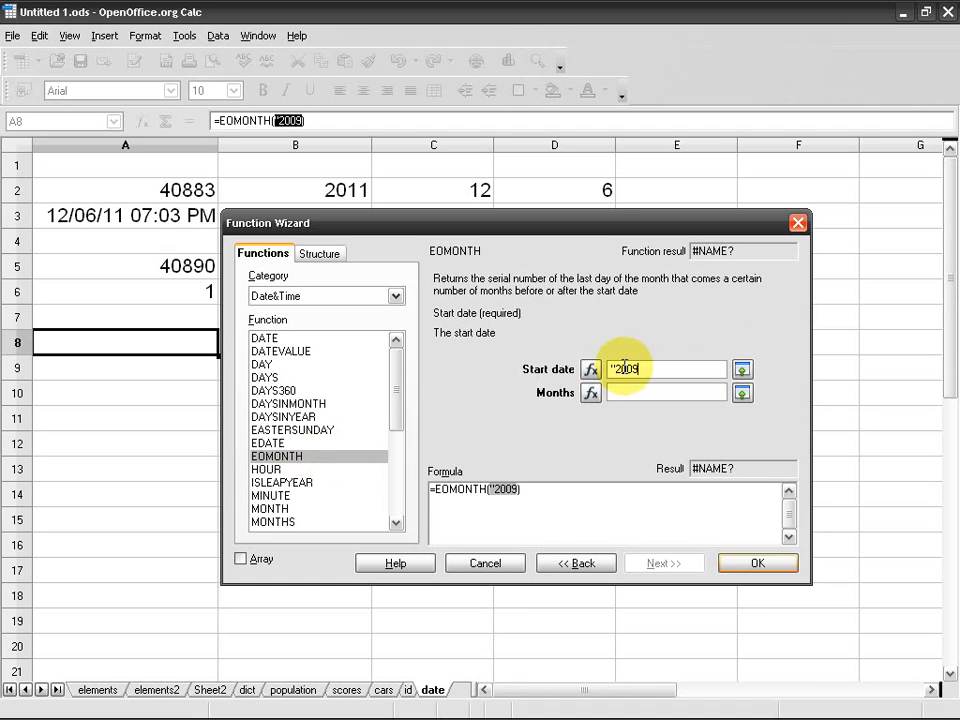
pyautogui.press('BackSpace')
pyautogui.press('BackSpace')
pyautogui.write('12/01/01"')
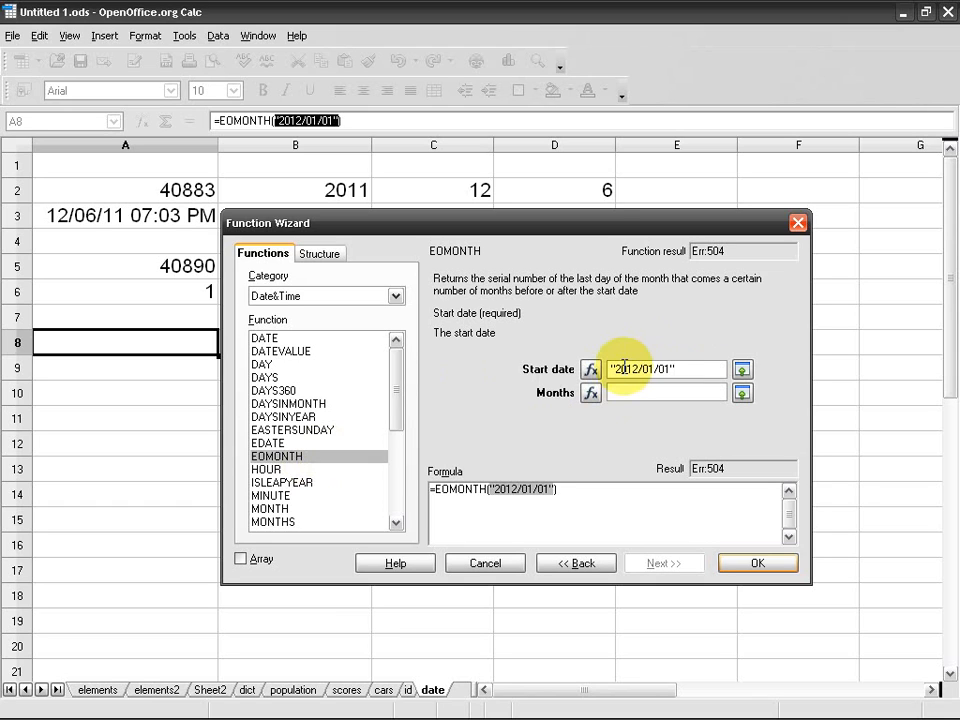
pyautogui.press('BackSpace')
pyautogui.press('Home')
pyautogui.press('Delete')
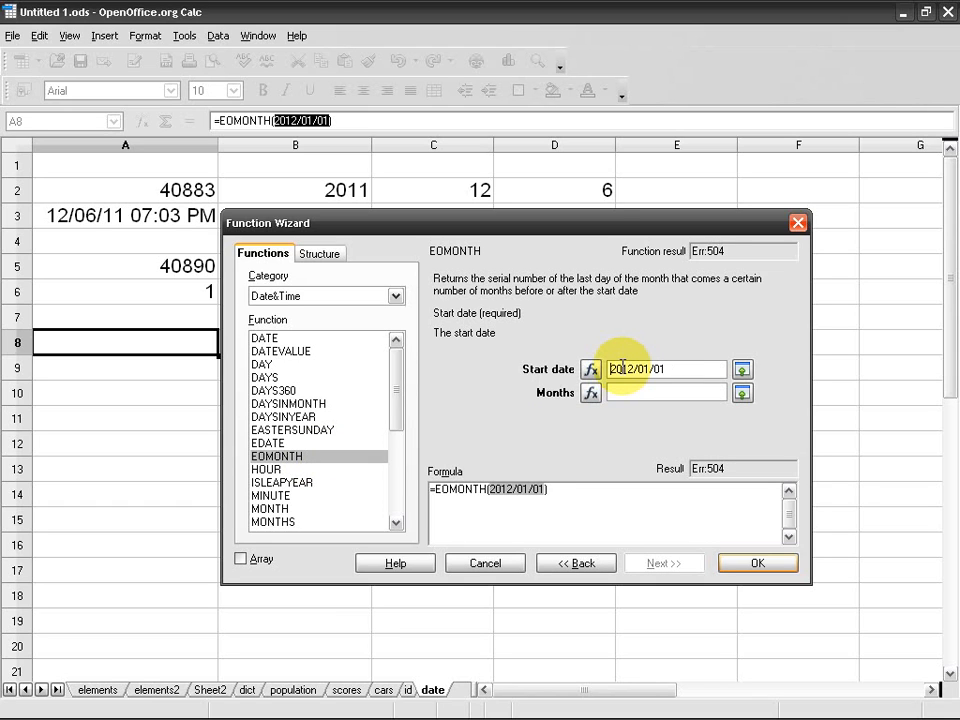
pyautogui.click(621, 390)
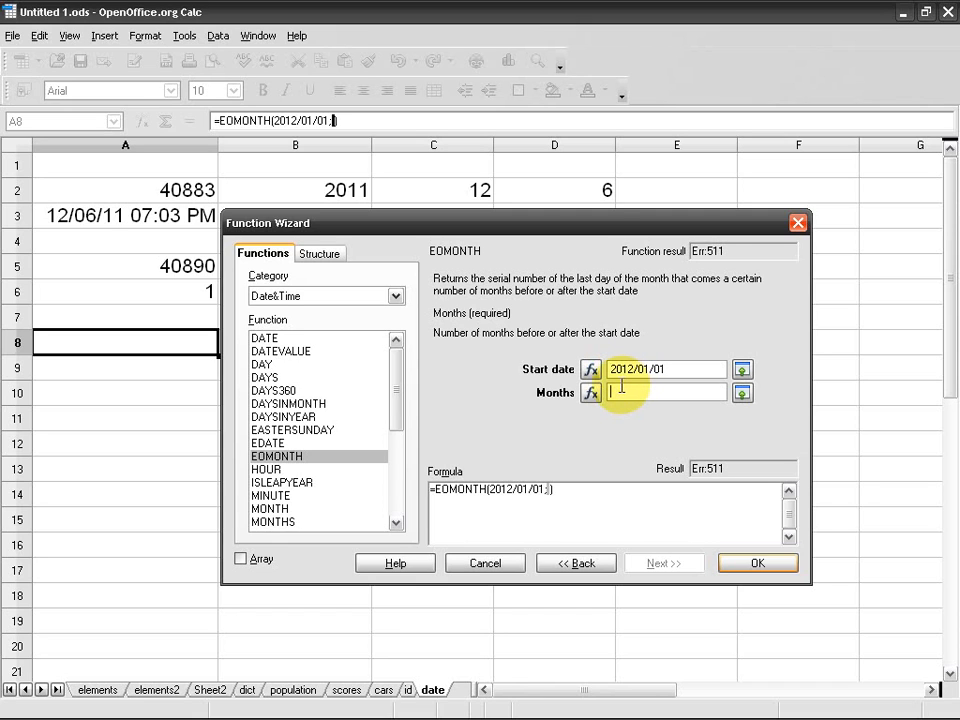
pyautogui.write('2a8')
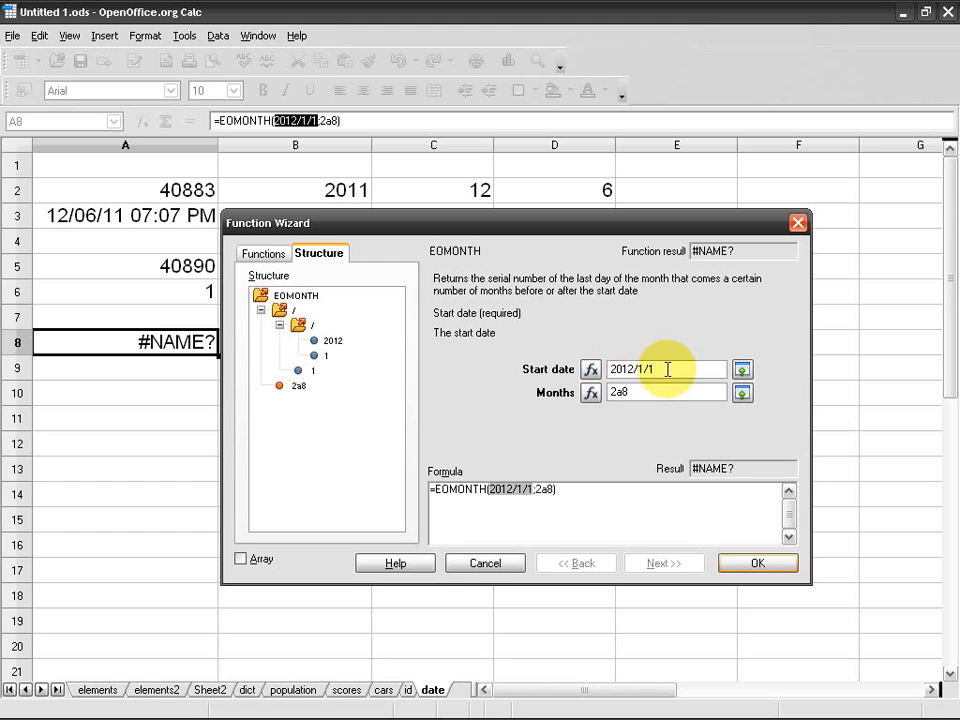
# Set the EOMONTH start date in A8 to "2012-01-01" in quotes and its months argument to 1
pyautogui.write('"')
pyautogui.press('BackSpace')
pyautogui.write('-')
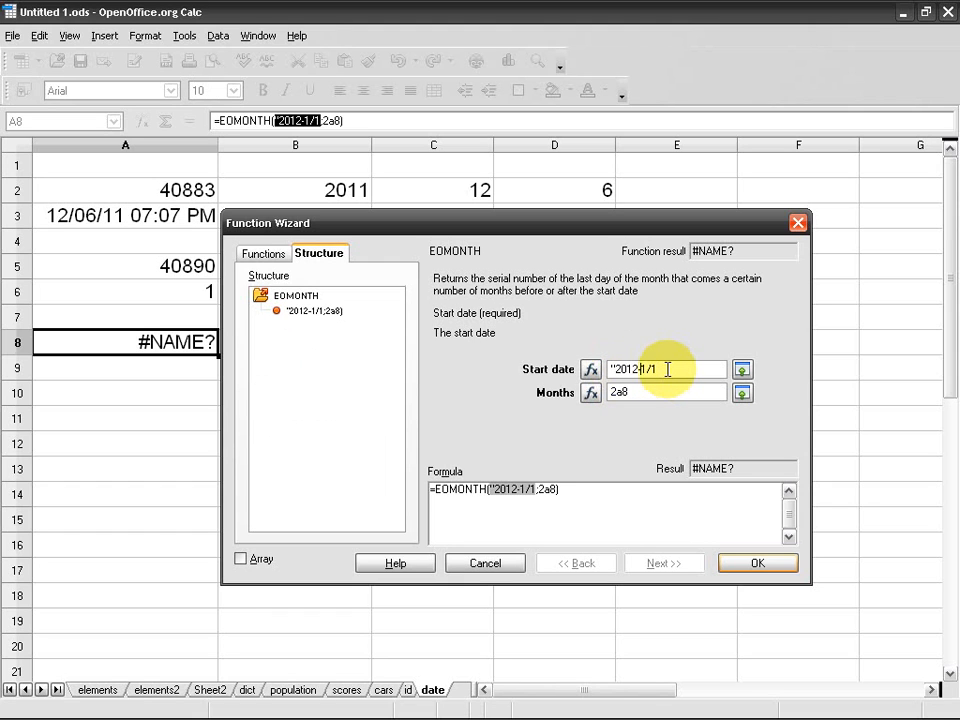
pyautogui.write('0')
pyautogui.press('BackSpace')
pyautogui.write('-011')
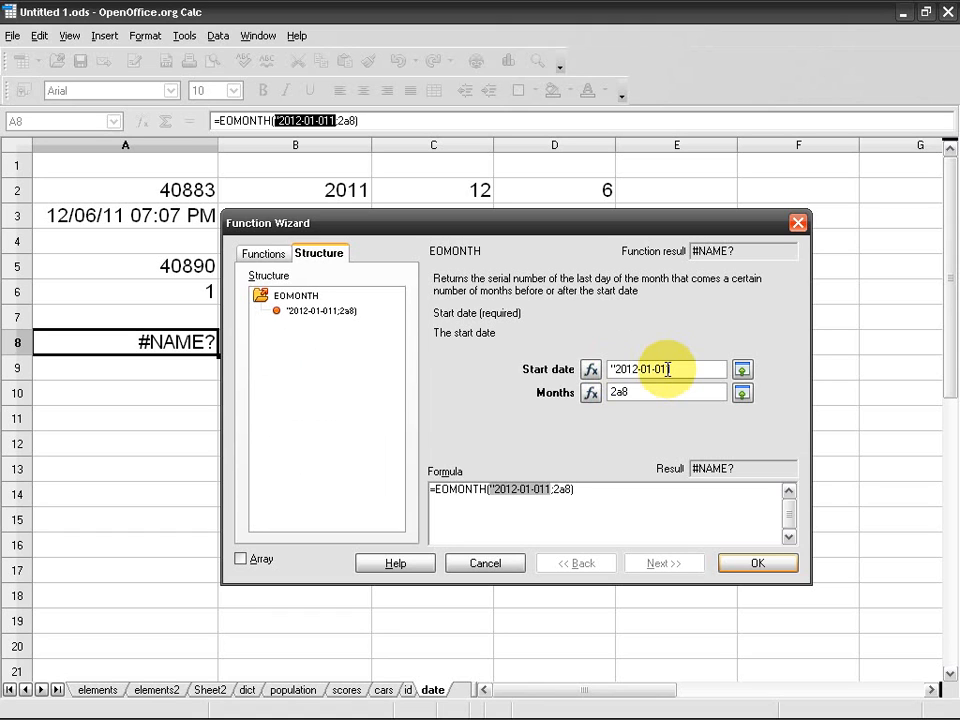
pyautogui.press('Tab')
pyautogui.write('1')
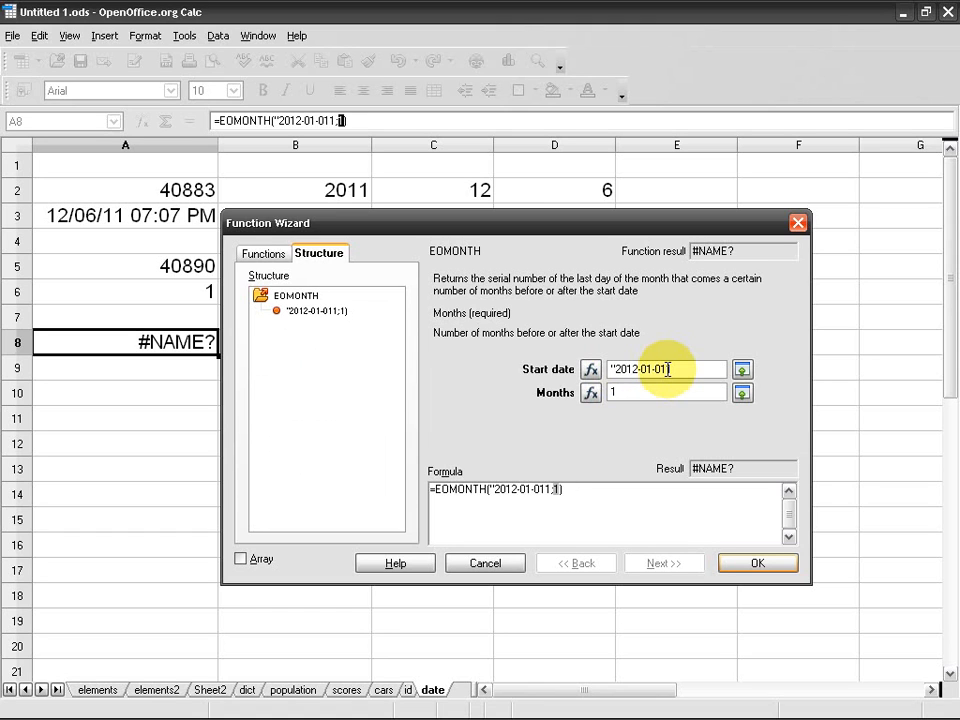
pyautogui.click(693, 369)
pyautogui.press('BackSpace')
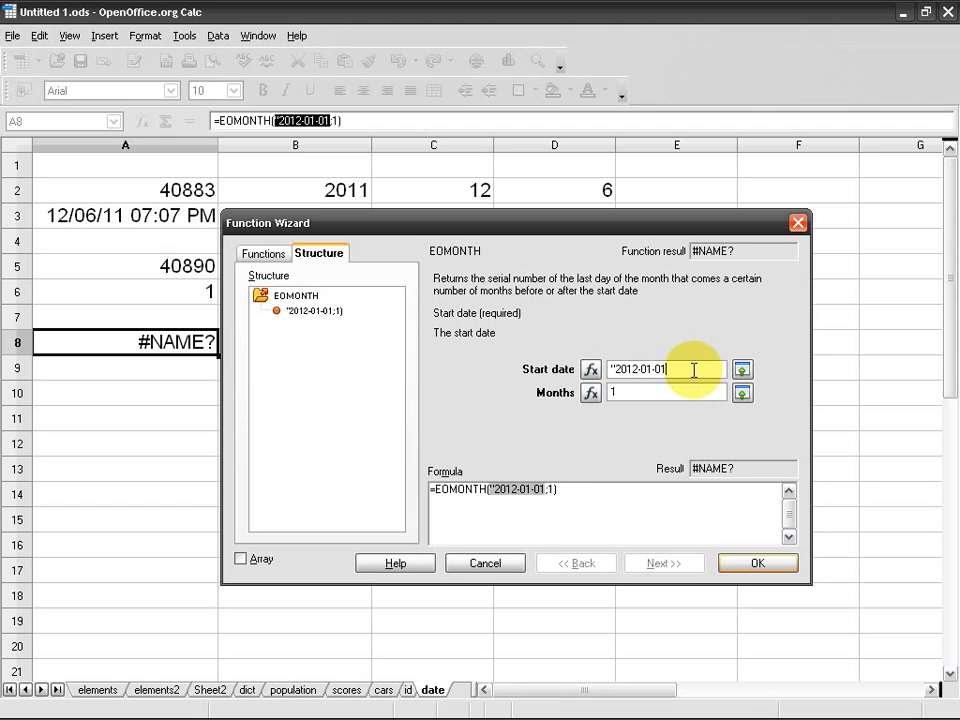
pyautogui.write('"')
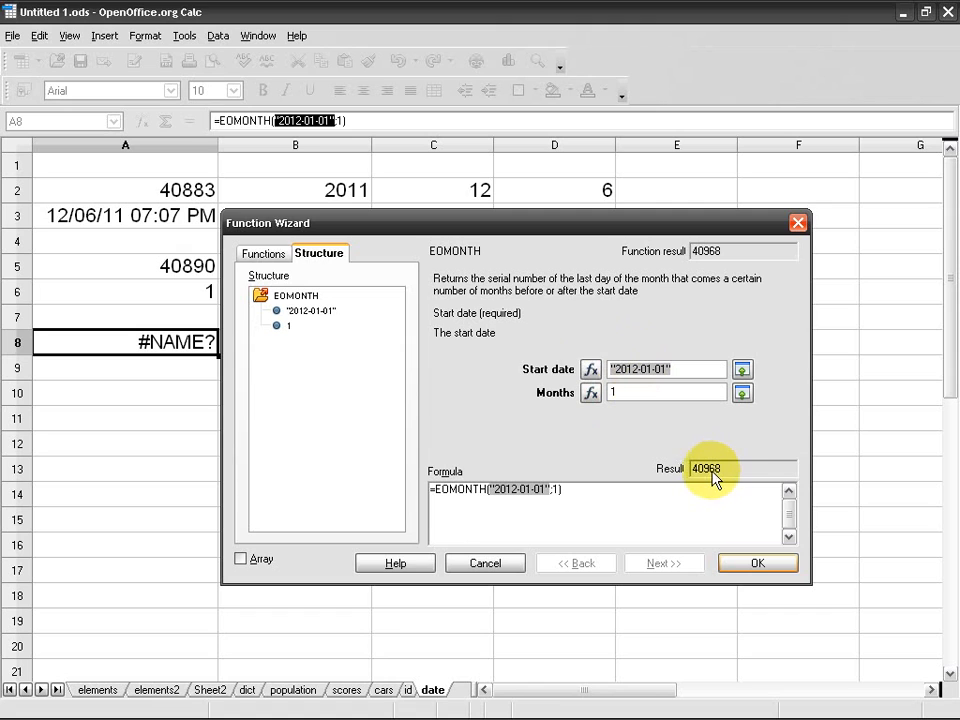
# Try EOMONTH with start date "2010-01-01" and 12 months, check the result preview, and discard the change
pyautogui.click(621, 369)
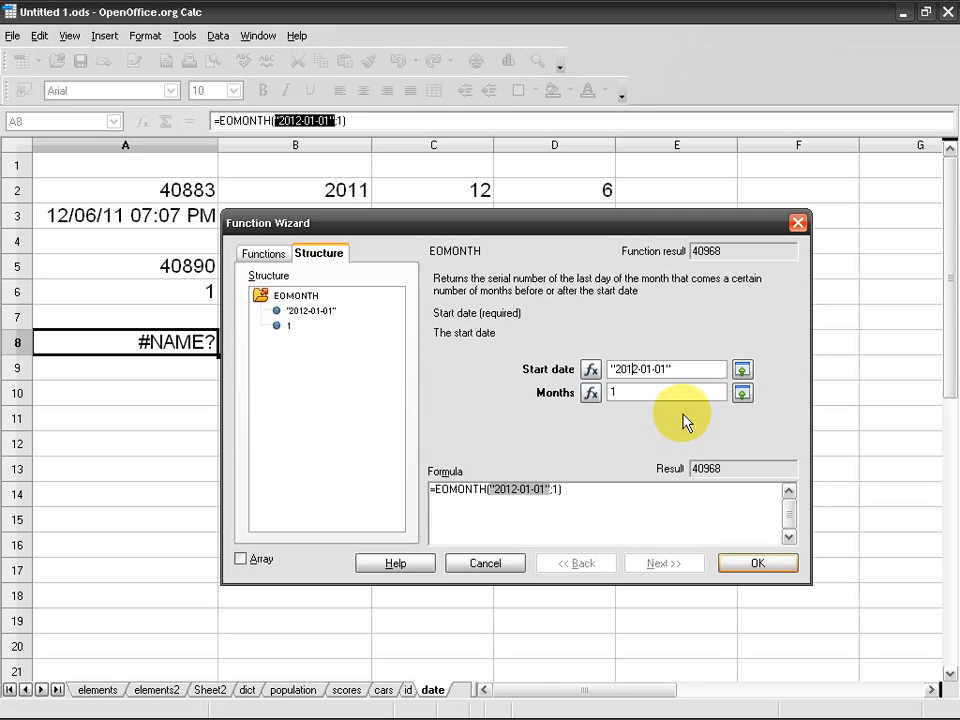
pyautogui.press('Delete')
pyautogui.write('0')
pyautogui.press('Tab')
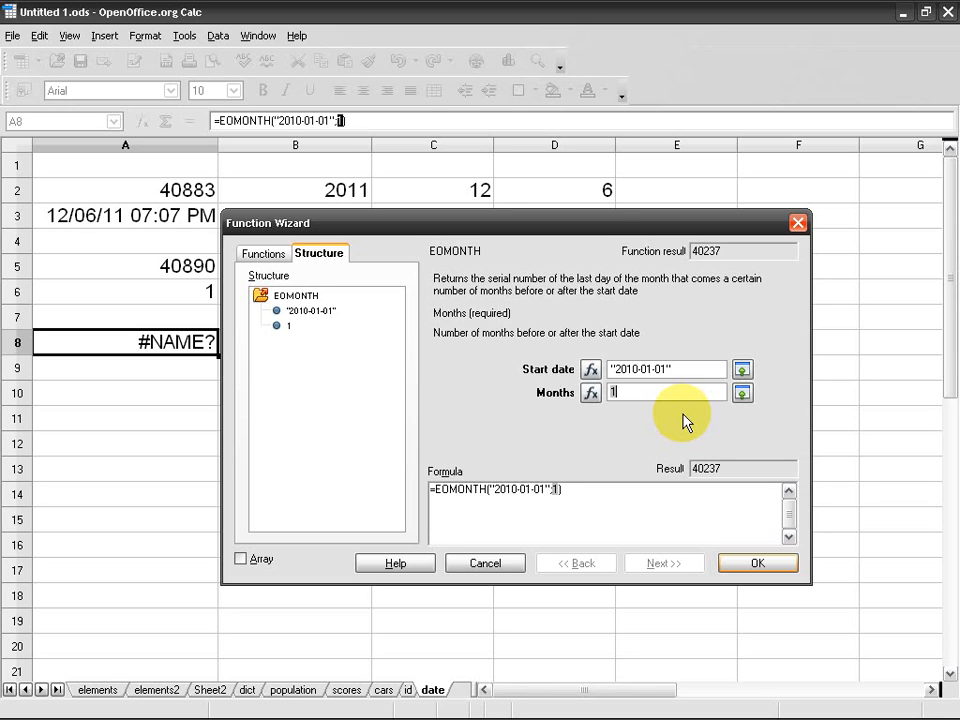
pyautogui.write('2')
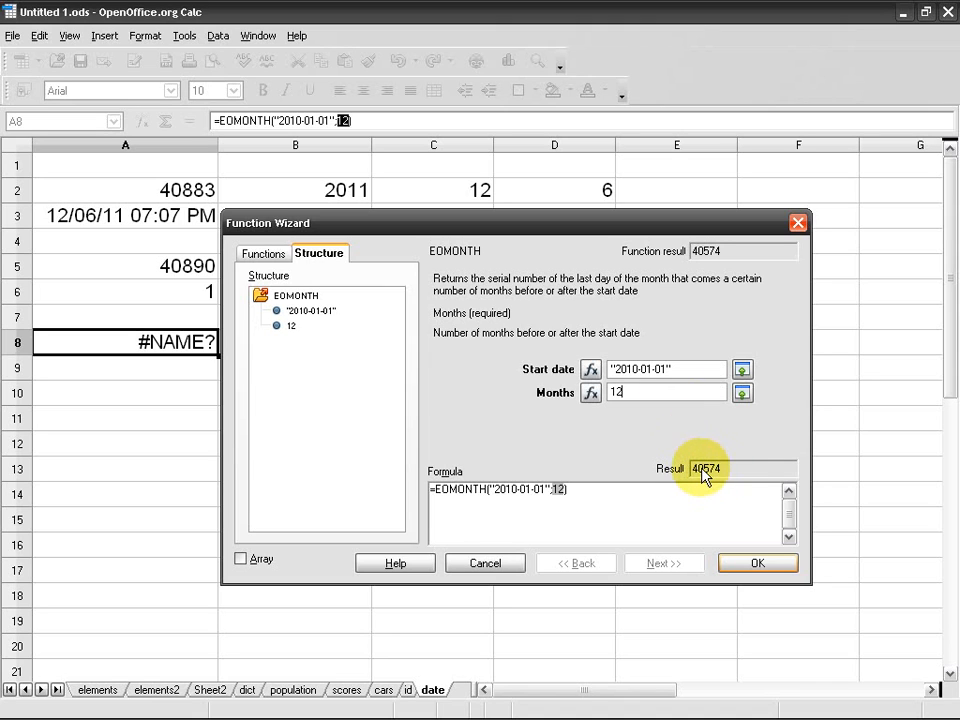
pyautogui.click(505, 567)
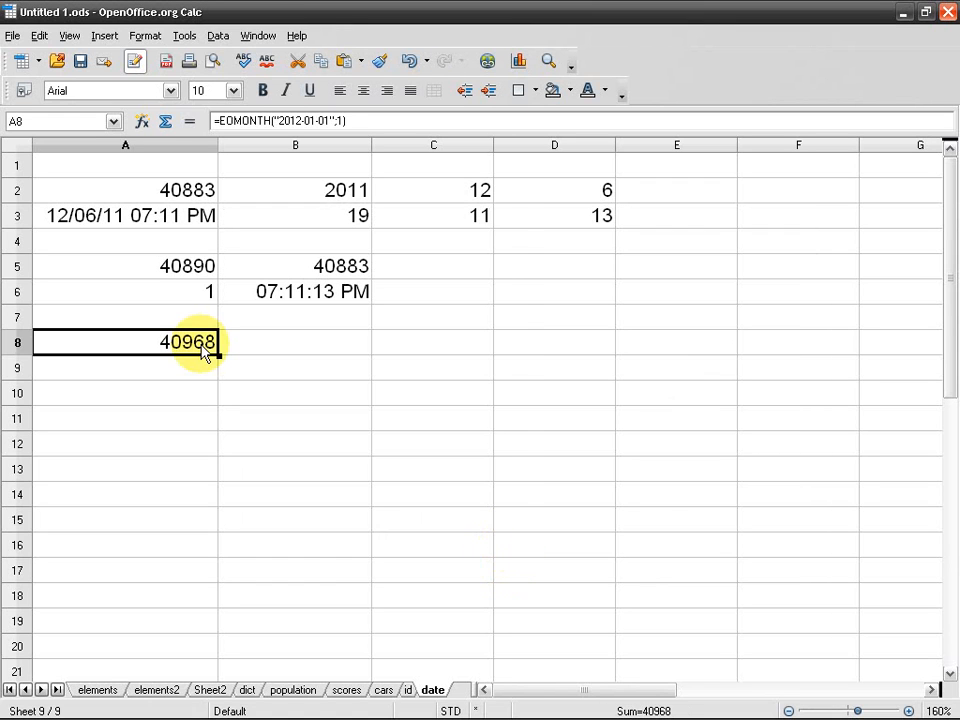
# Start a function in cell A9 with the Function Wizard, choosing EDATE from the Date&Time category
pyautogui.click(197, 372)
pyautogui.click(142, 121)
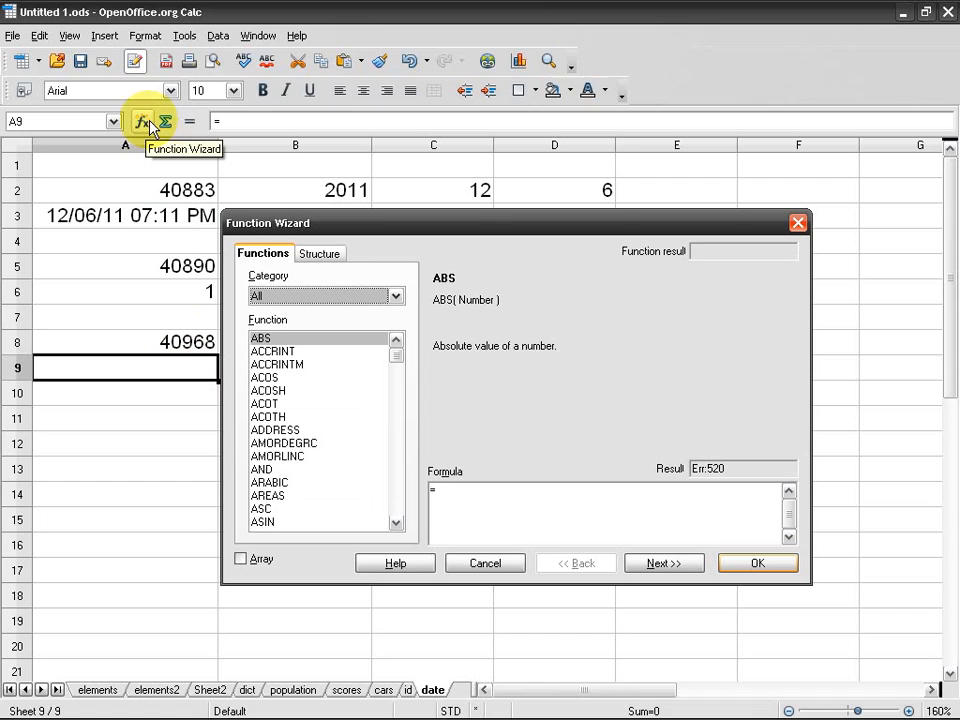
pyautogui.click(336, 296)
pyautogui.click(328, 340)
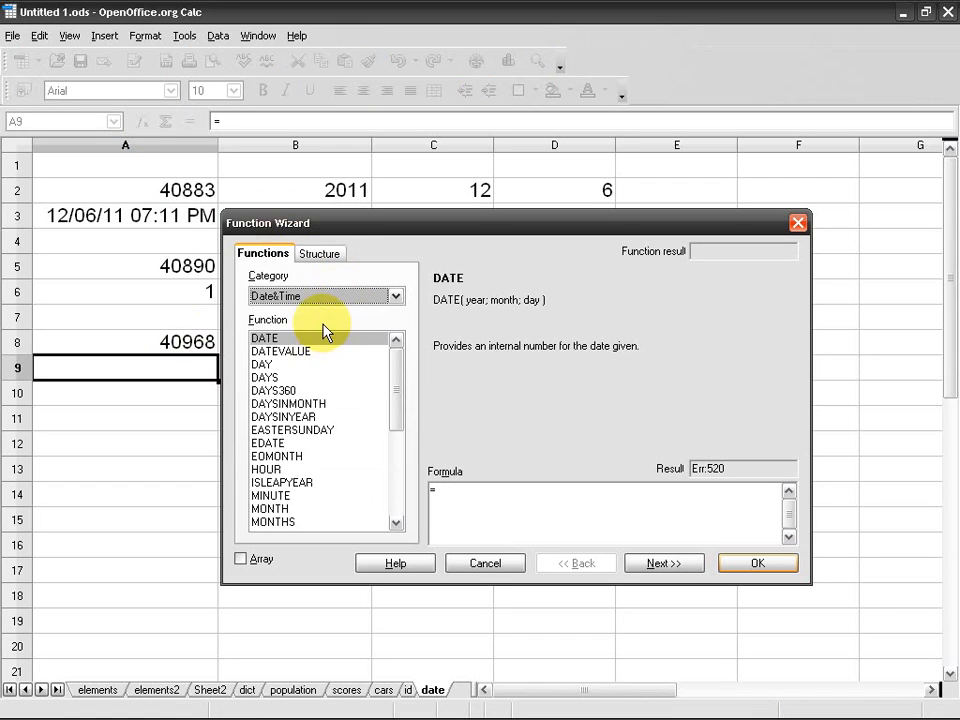
pyautogui.click(283, 445)
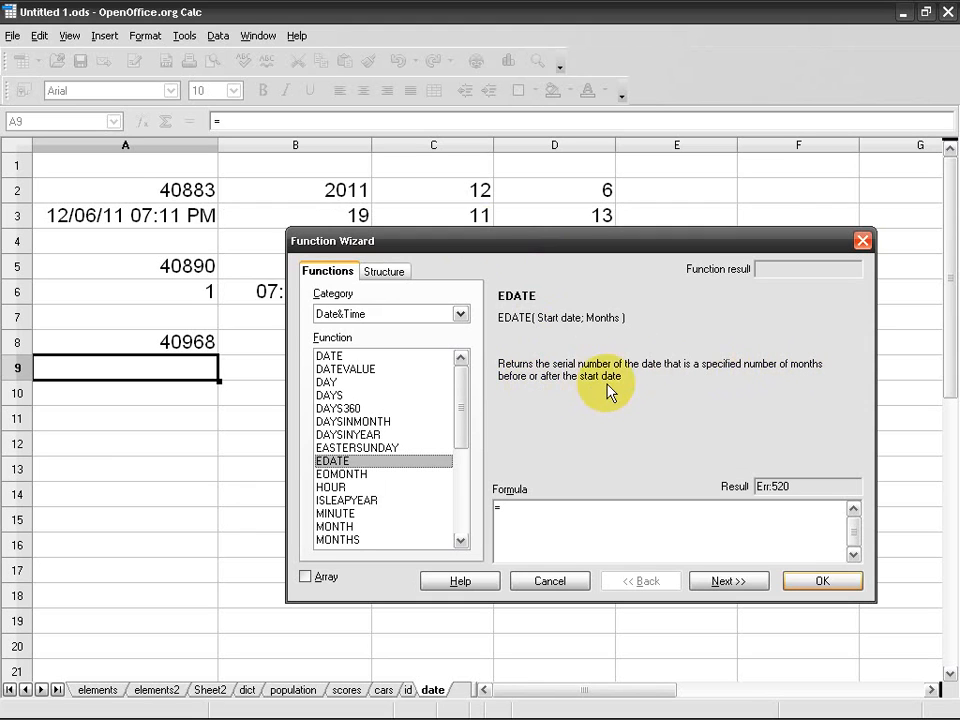
pyautogui.doubleClick(363, 465)
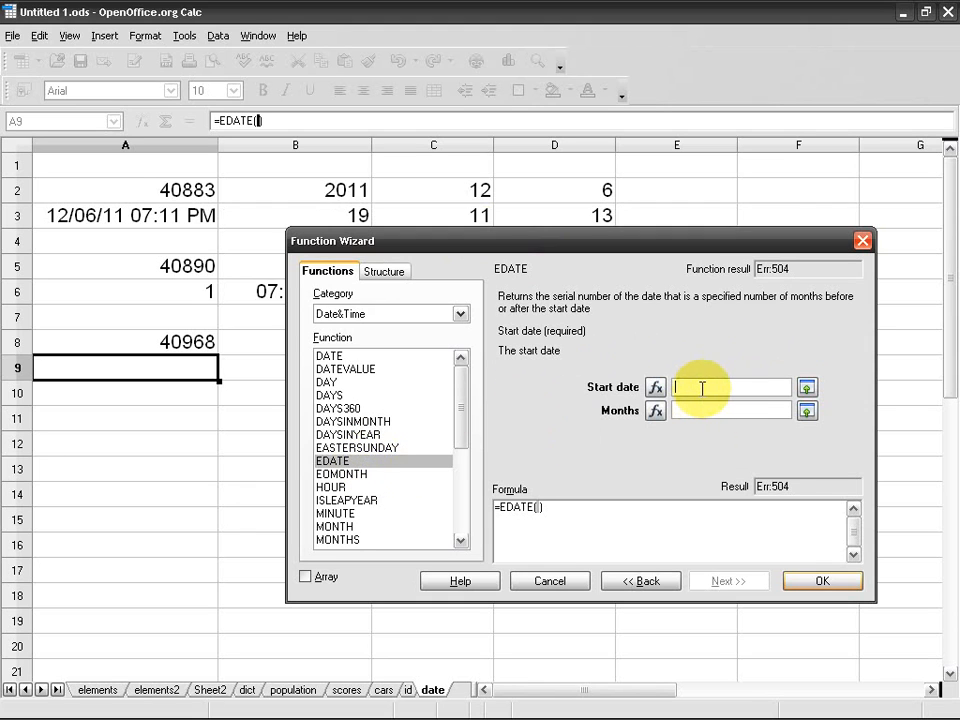
# Enter "2012-01-01" in quotes as the EDATE start date and 4 as its number of months
pyautogui.write('"2010')
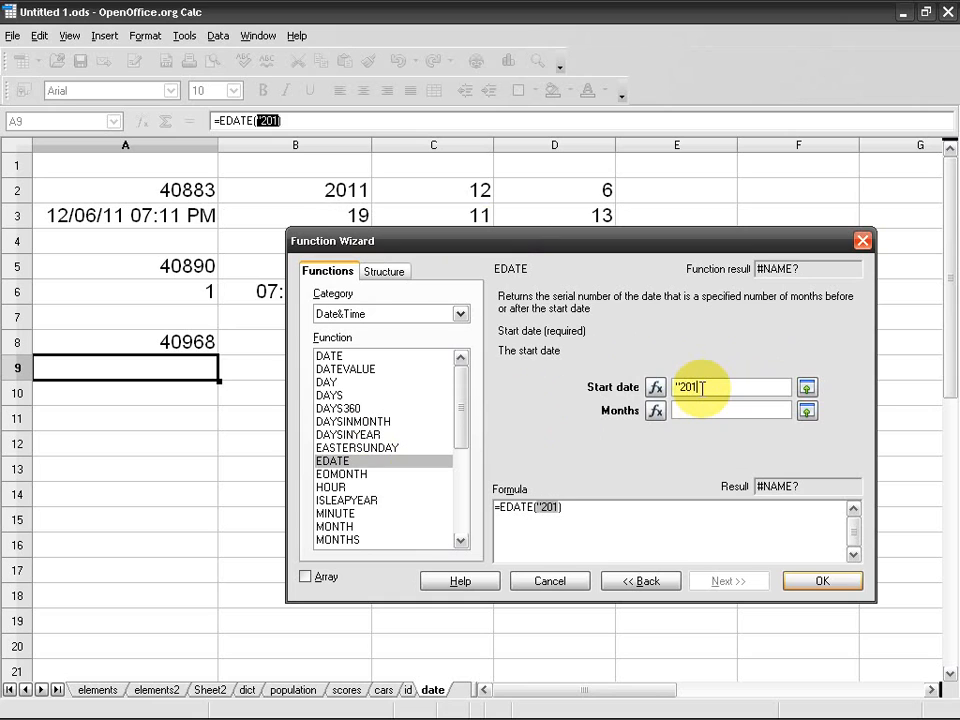
pyautogui.press('BackSpace')
pyautogui.write('2-01-01')
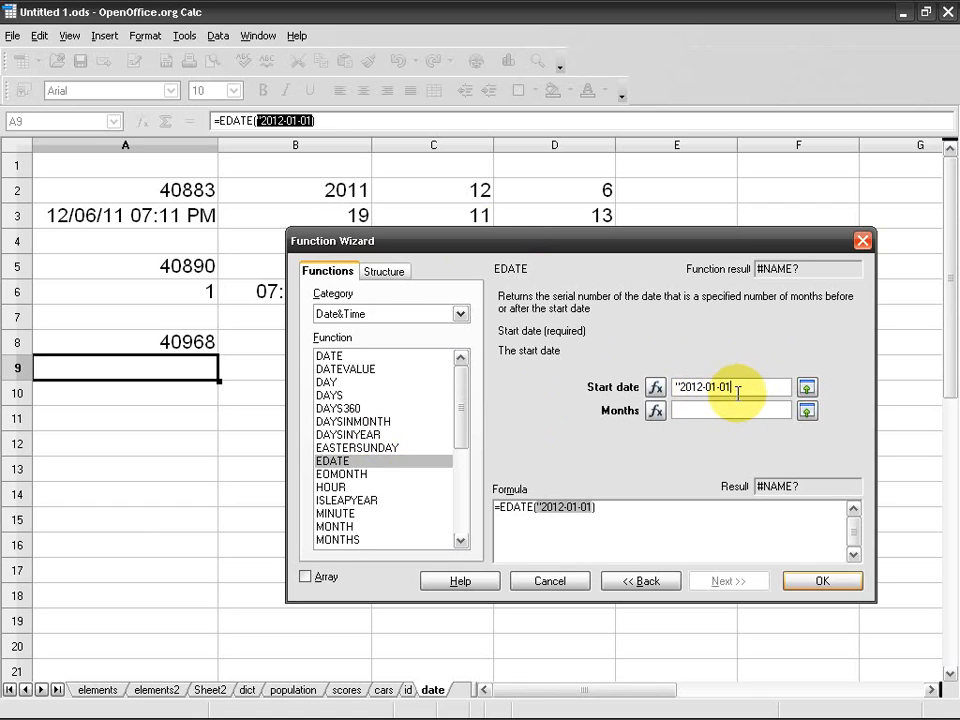
pyautogui.write('"')
pyautogui.press('Tab')
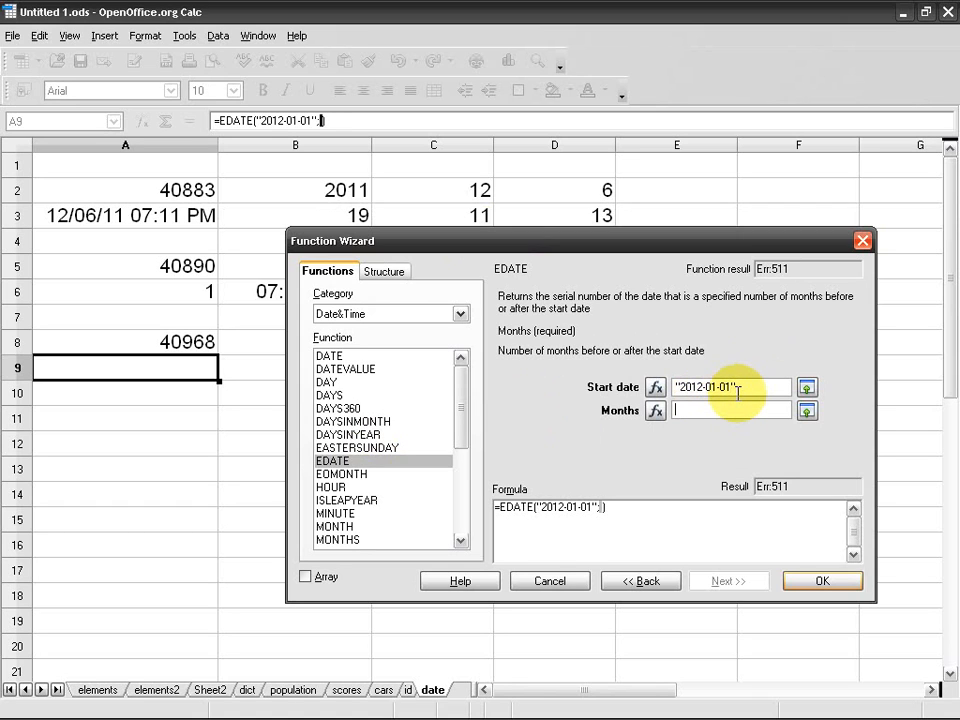
pyautogui.write('4')
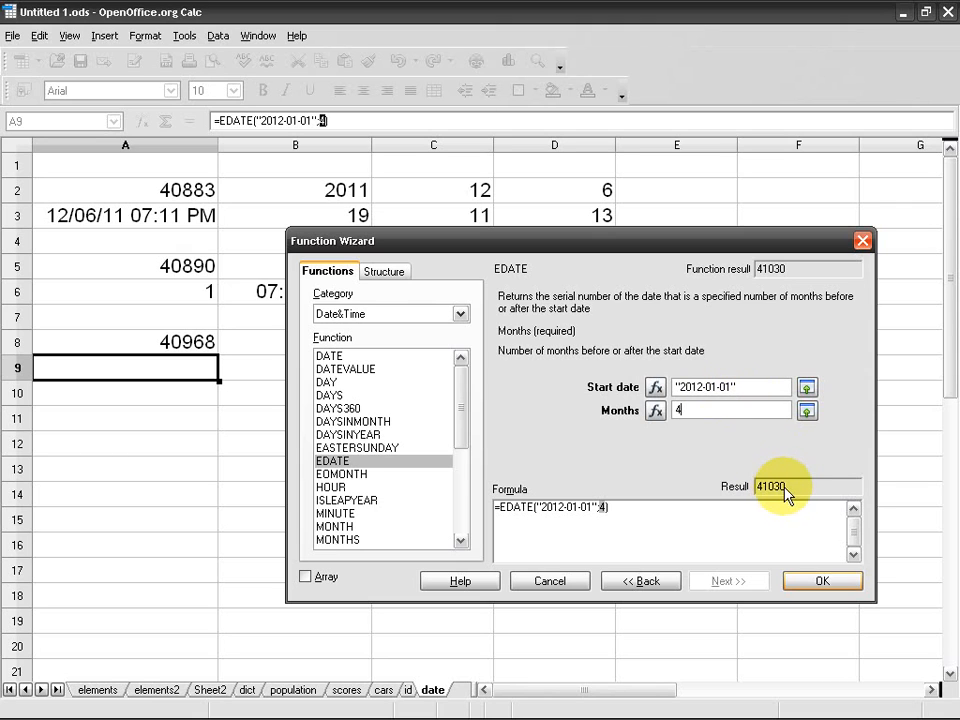
# Try "2012-04-01" as the EDATE start date with the same number of months
pyautogui.click(724, 383)
pyautogui.press('Left')
pyautogui.press('Left')
pyautogui.press('BackSpace')
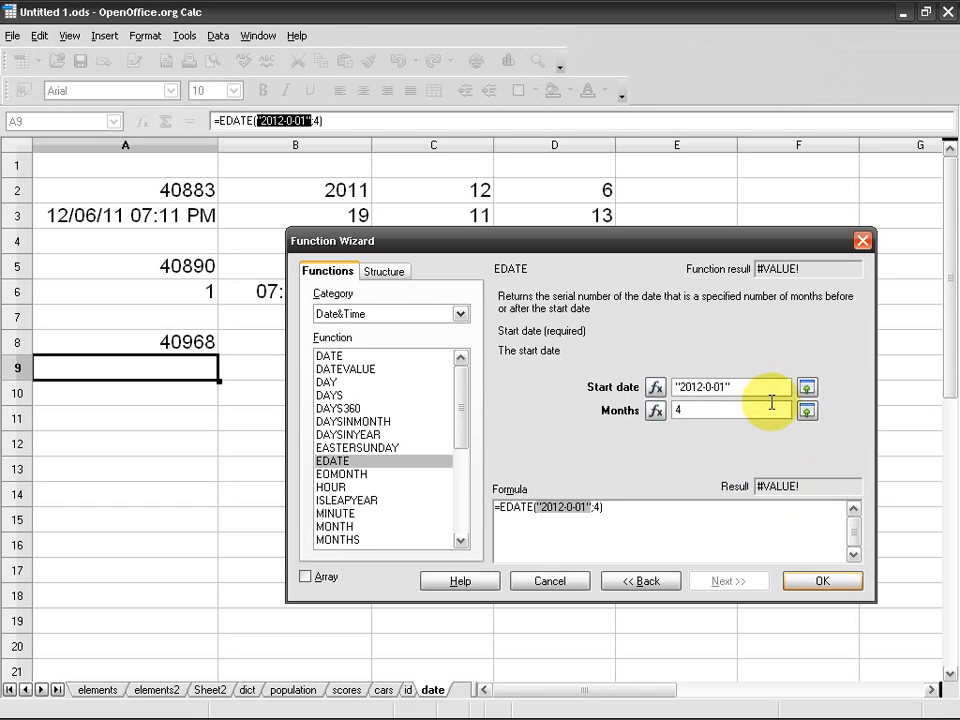
pyautogui.write('4')
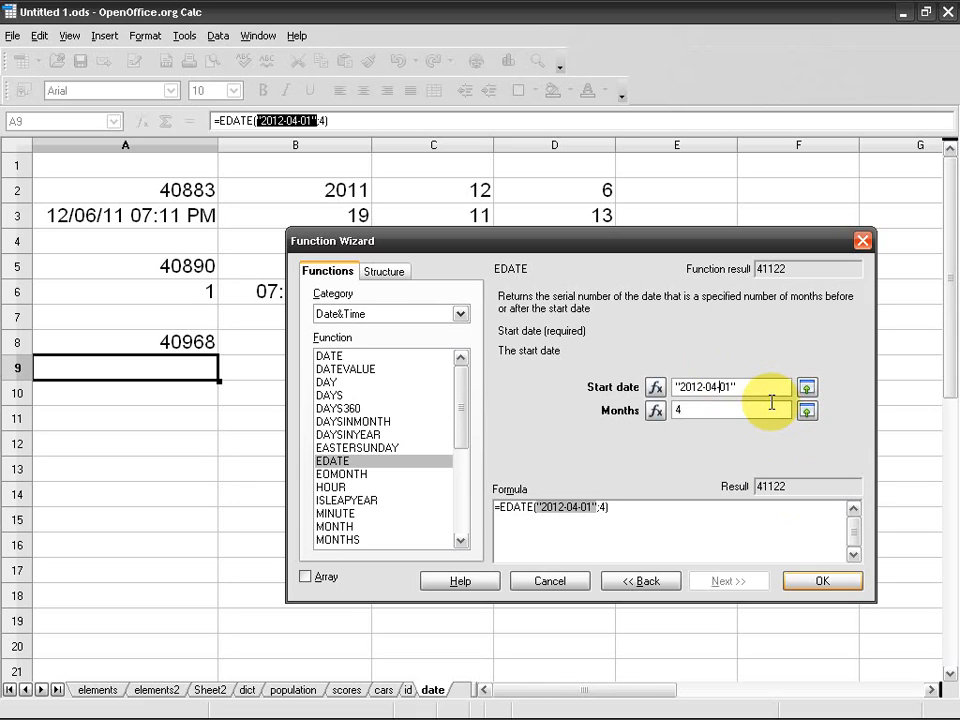
# Set the EDATE start date to "2012-03-31", keeping the quotes
pyautogui.press('Delete')
pyautogui.press('BackSpace')
pyautogui.press('Left')
pyautogui.press('BackSpace')
pyautogui.write('3')
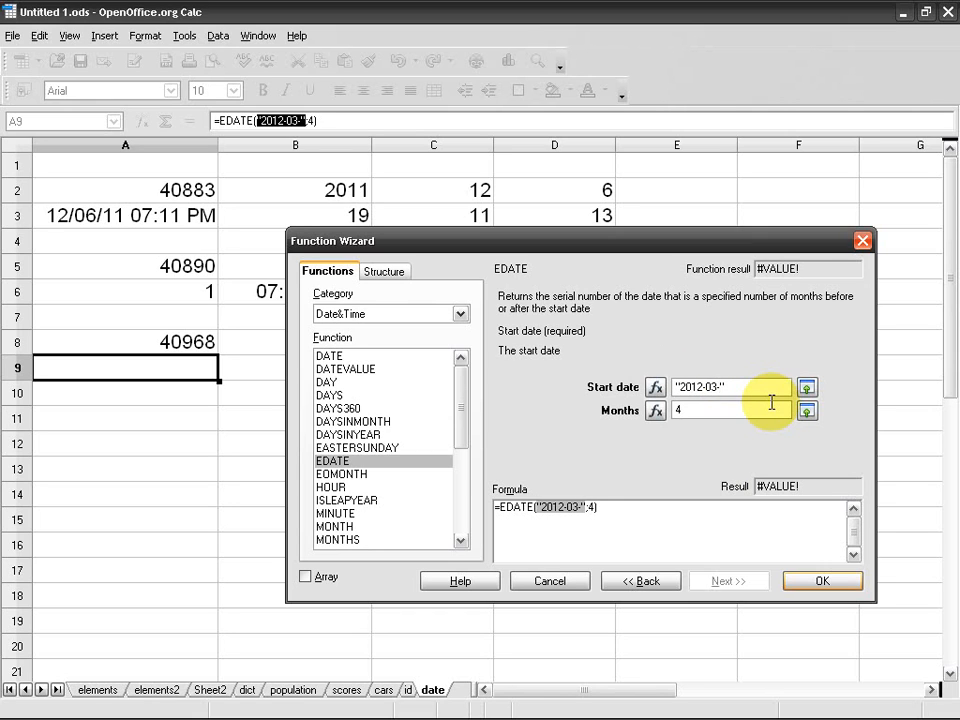
pyautogui.press('Right')
pyautogui.write('31')
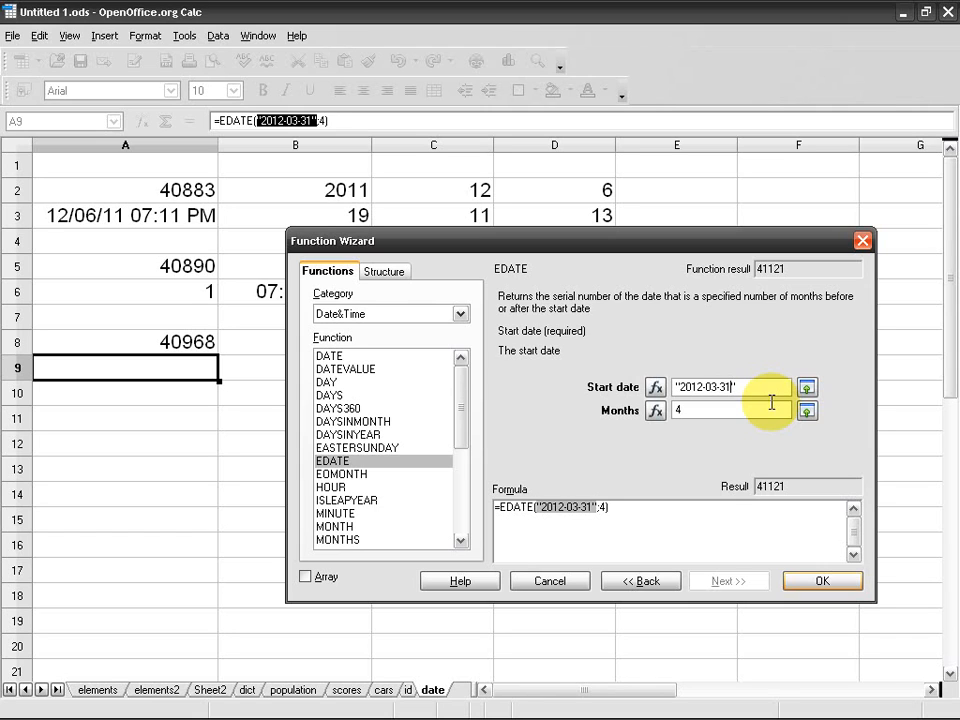
# Try -1 as the number of months for EDATE, then cancel the function entry
pyautogui.press('Tab')
pyautogui.press('BackSpace')
pyautogui.write('-1')
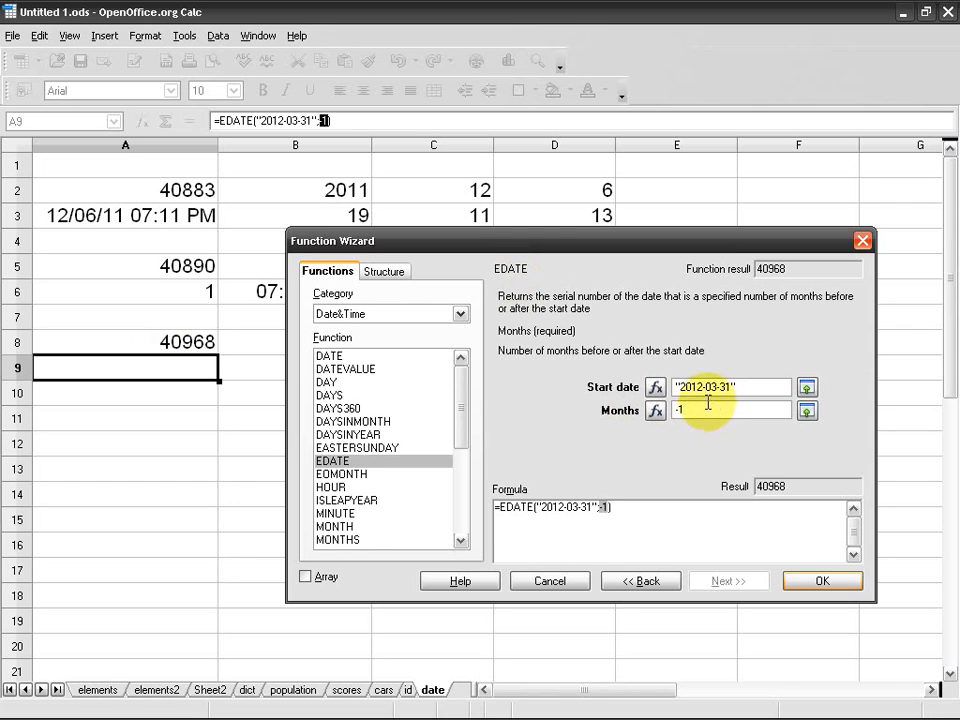
pyautogui.click(563, 582)
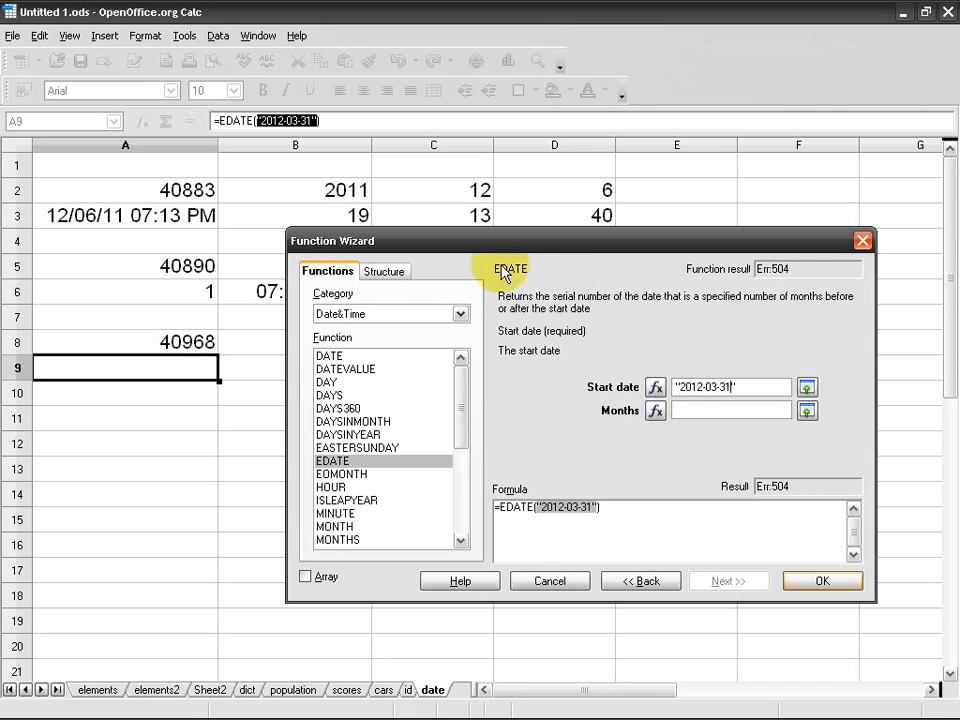
# Complete the EDATE formula in A9 with -1 months for start date "2012-03-31"
pyautogui.click(708, 408)
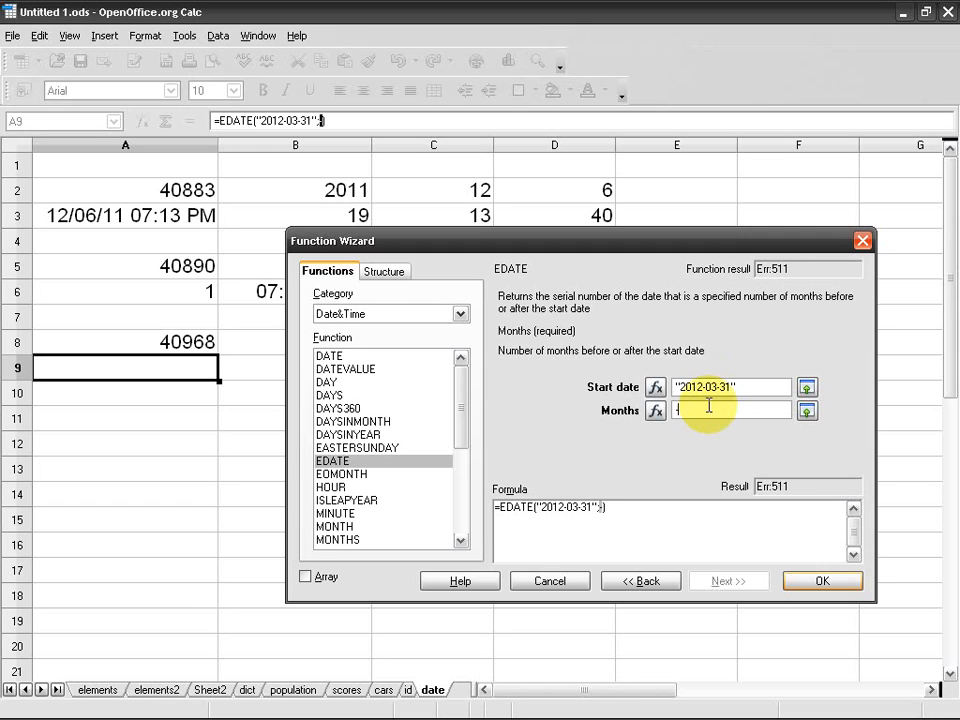
pyautogui.write('-1')
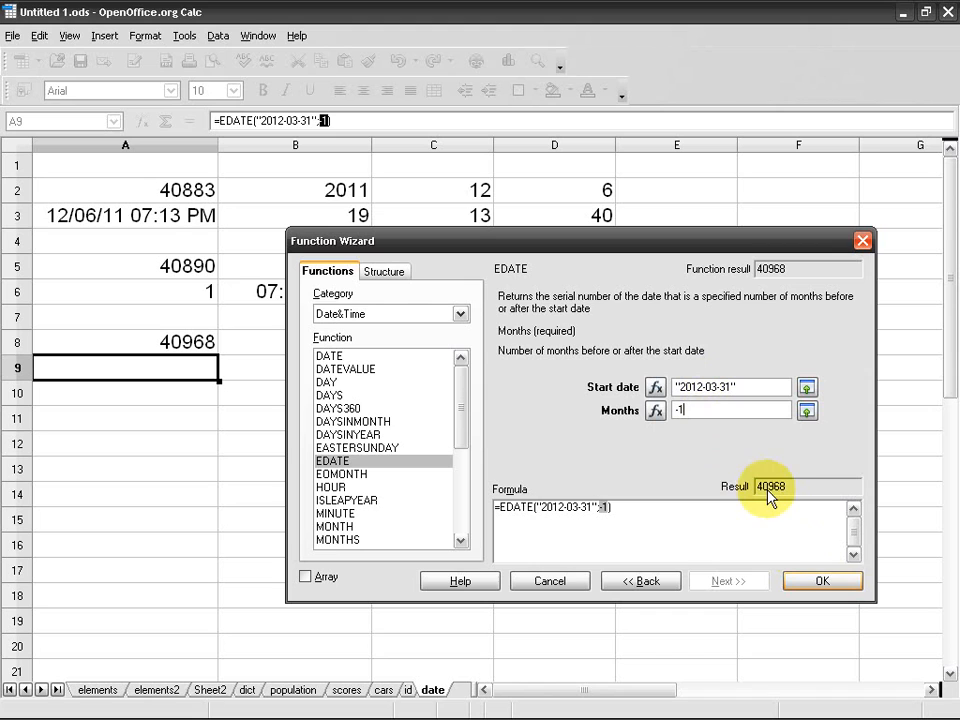
pyautogui.click(823, 581)
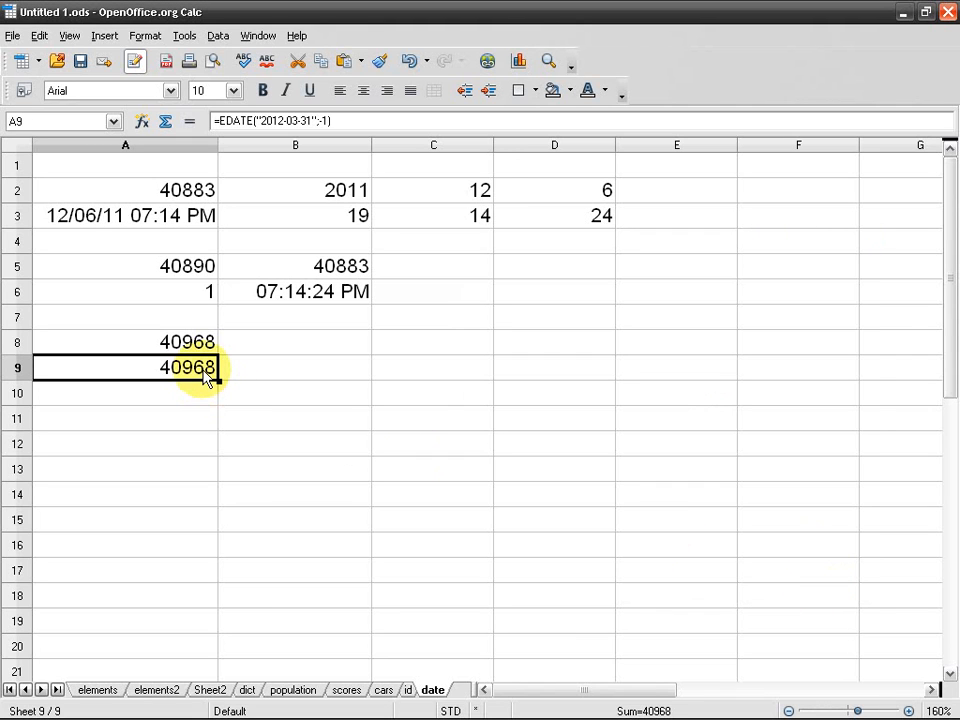
# Format cell A9 as a date with the default MM/DD/YY format
pyautogui.rightClick(205, 370)
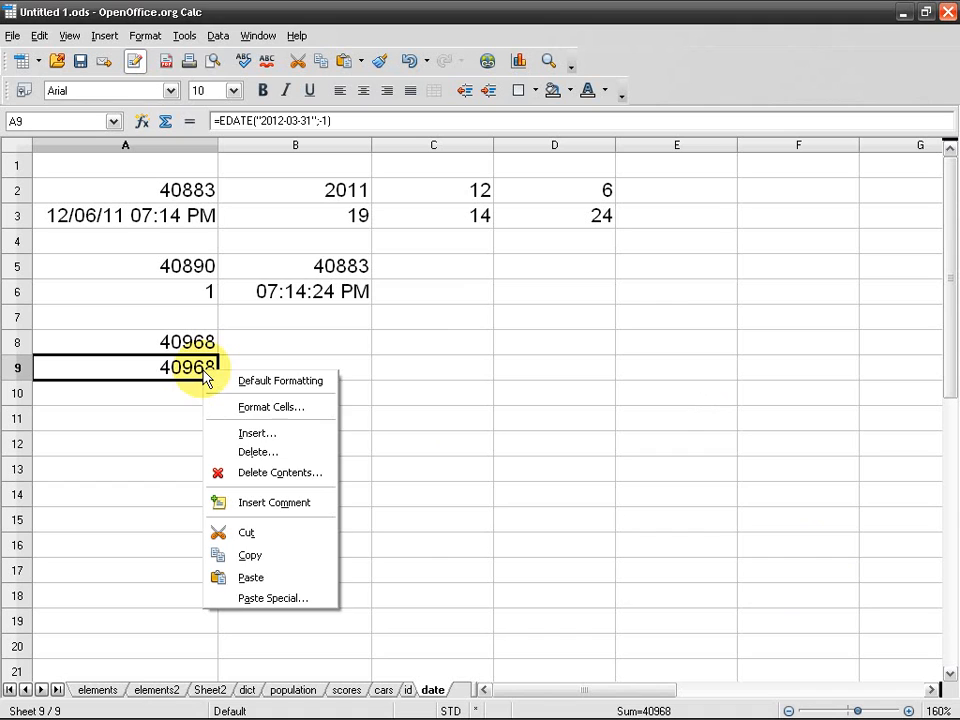
pyautogui.click(300, 408)
pyautogui.click(452, 237)
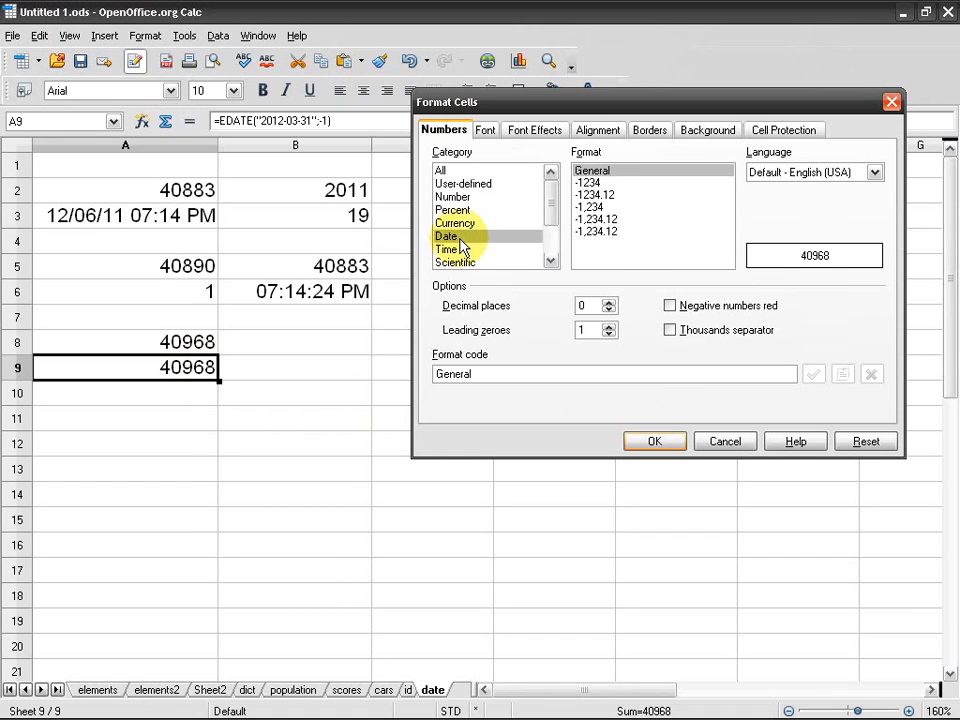
pyautogui.click(652, 430)
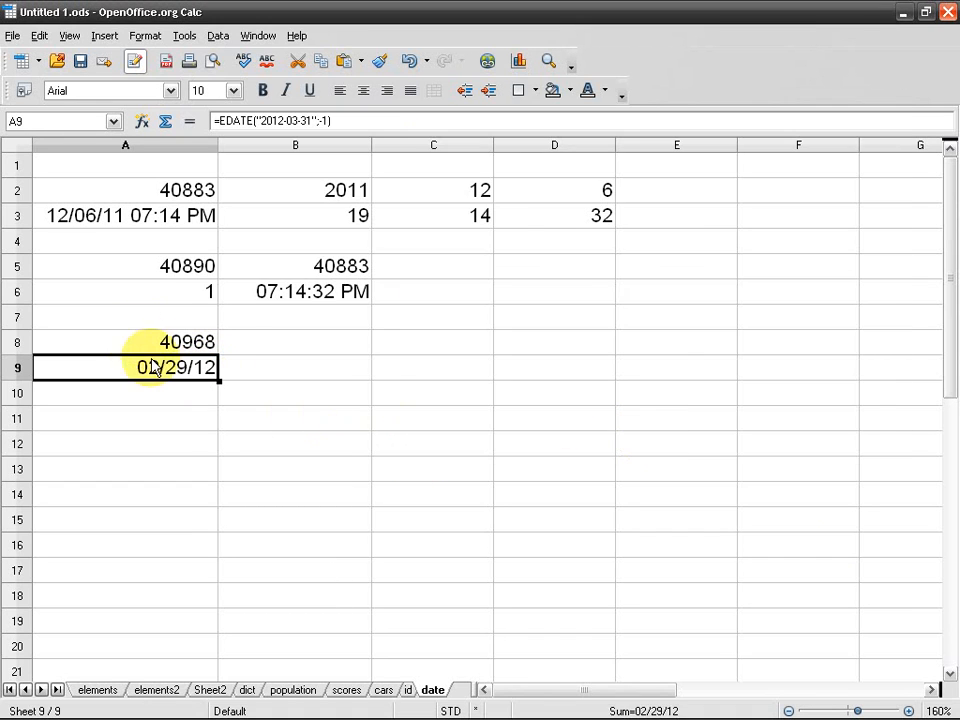
# Change the date format of cell A9 to the year-month-day style with hyphens
pyautogui.rightClick(185, 370)
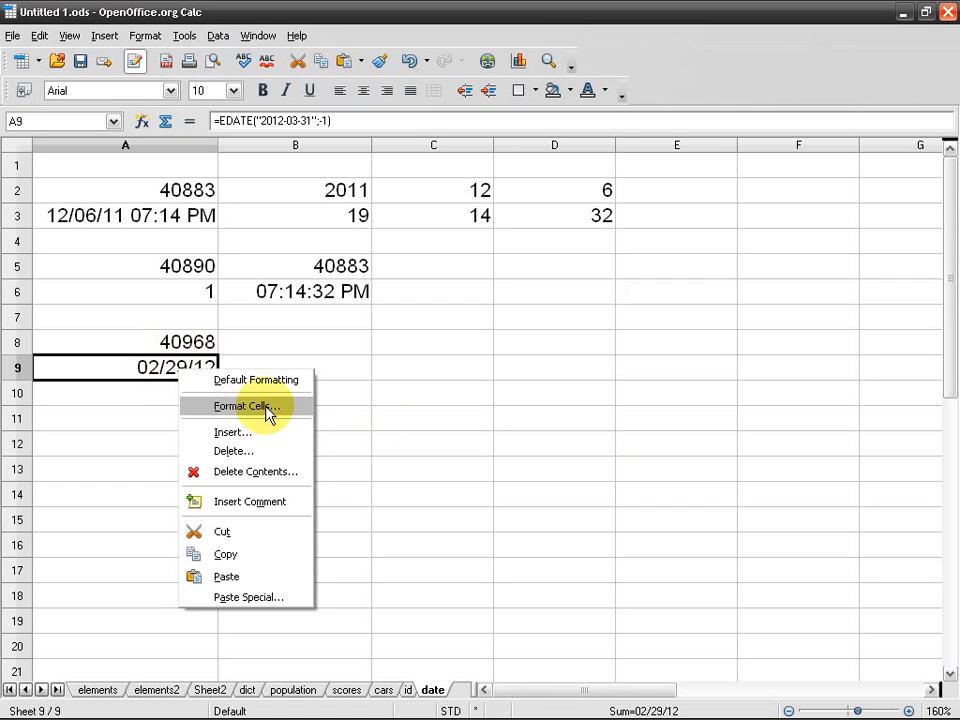
pyautogui.click(262, 404)
pyautogui.moveTo(729, 189); pyautogui.dragTo(729, 217)
pyautogui.click(600, 207)
pyautogui.click(652, 441)
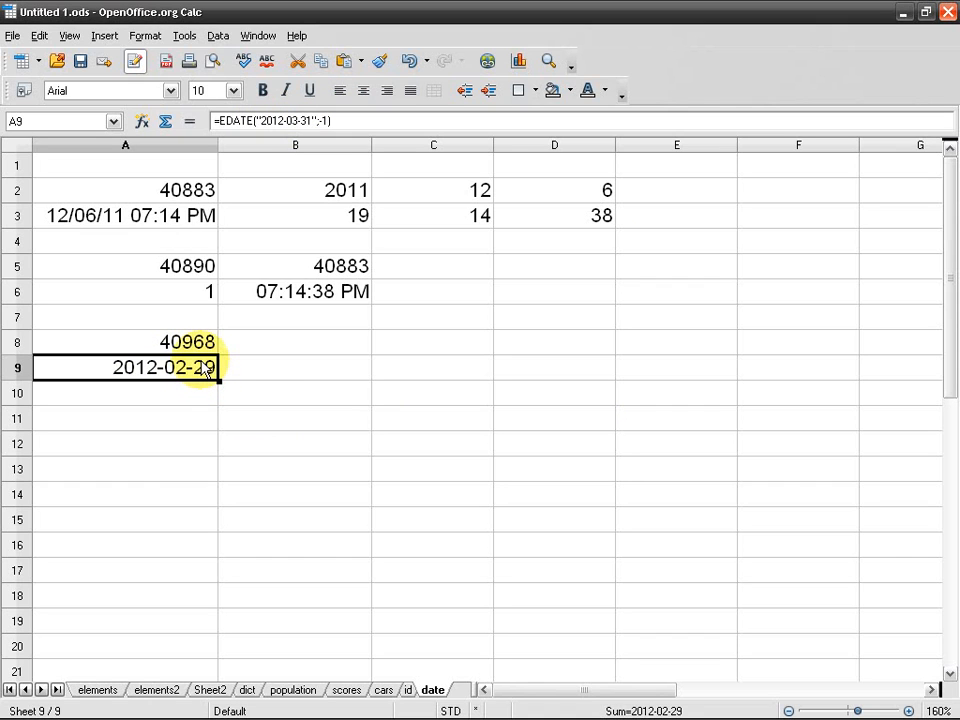
# Start a function in cell B8 with the Function Wizard, choosing WORKDAY from the Date&Time category
pyautogui.click(302, 349)
pyautogui.click(141, 121)
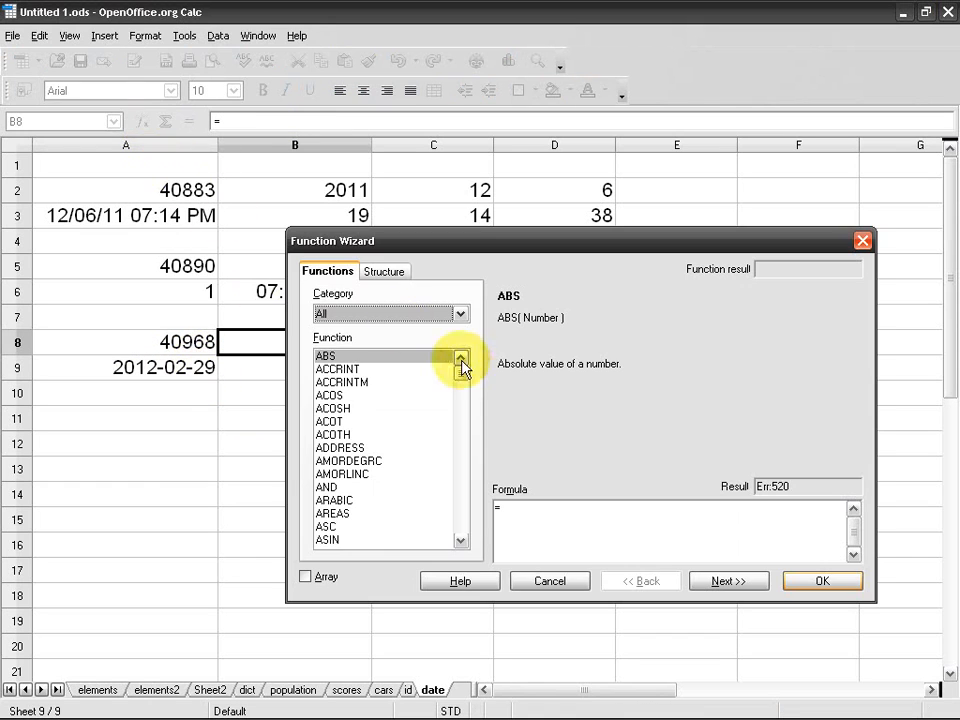
pyautogui.click(450, 314)
pyautogui.click(416, 360)
pyautogui.moveTo(469, 397)
pyautogui.mouseDown()
pyautogui.moveTo(467, 489)
pyautogui.moveTo(465, 392)
pyautogui.mouseUp()
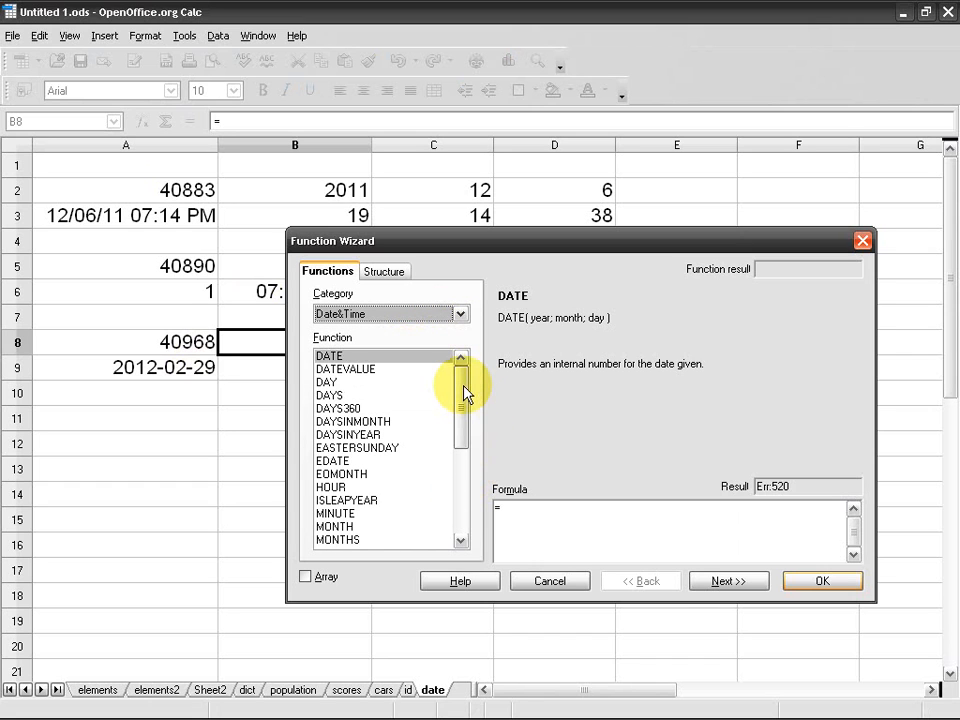
pyautogui.click(402, 421)
pyautogui.scroll(-5, 405, 425)
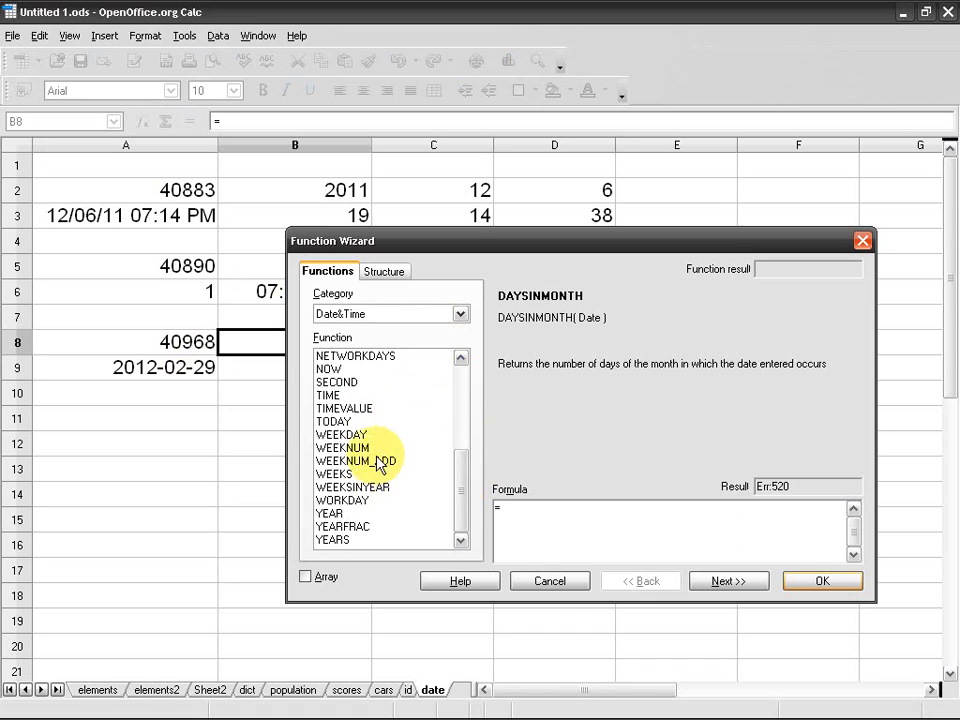
pyautogui.click(368, 437)
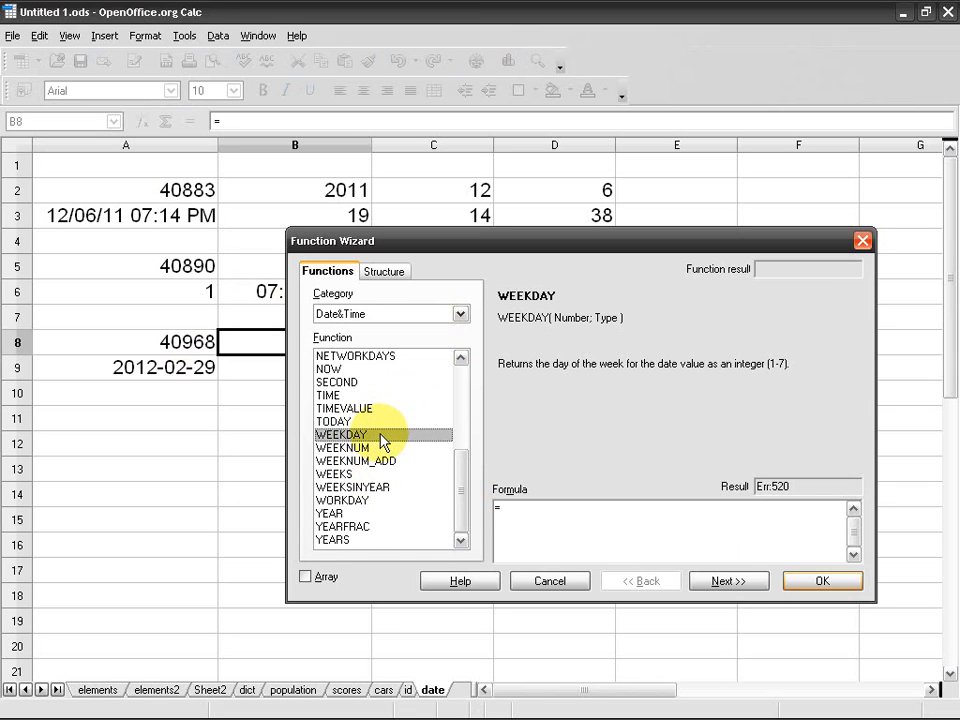
pyautogui.click(372, 501)
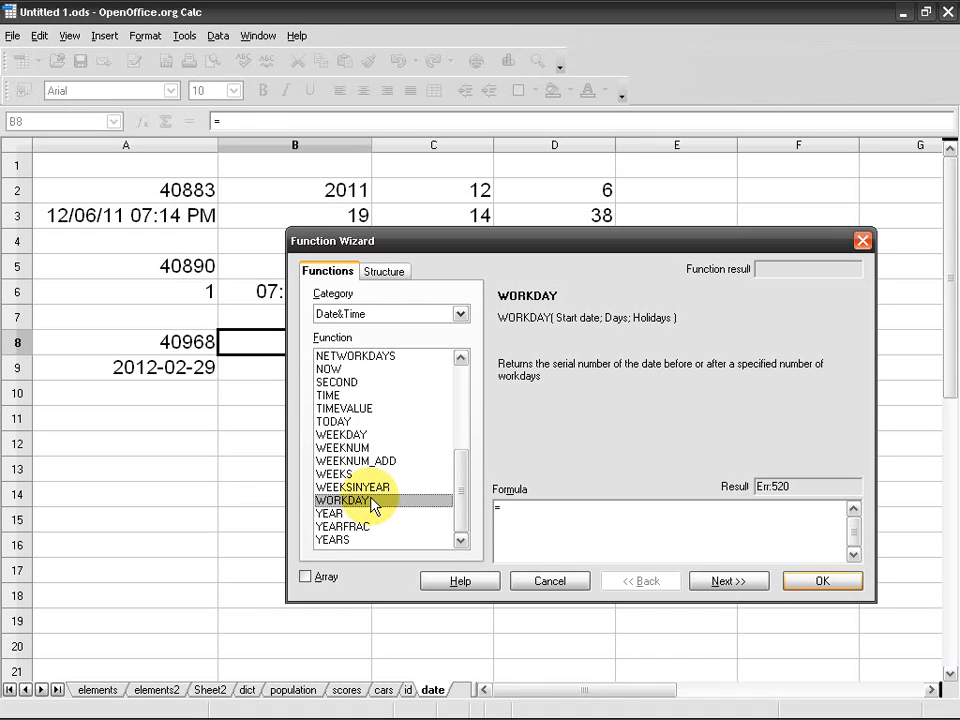
pyautogui.doubleClick(372, 502)
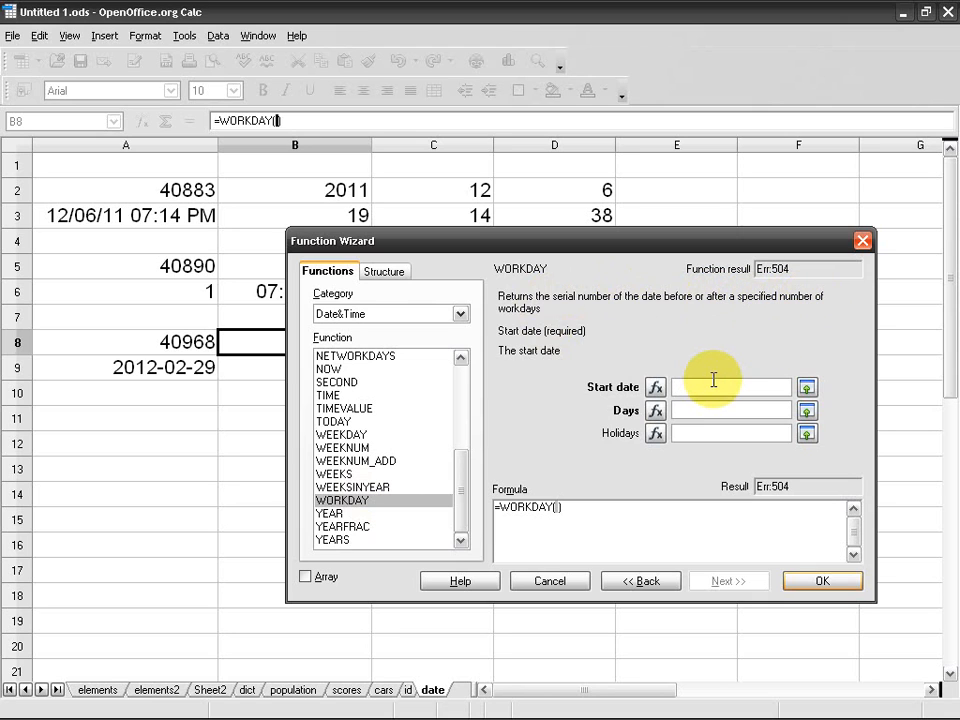
# Set the WORKDAY start date to "2011-12-20", enclosed in quotes
pyautogui.write('2011-')
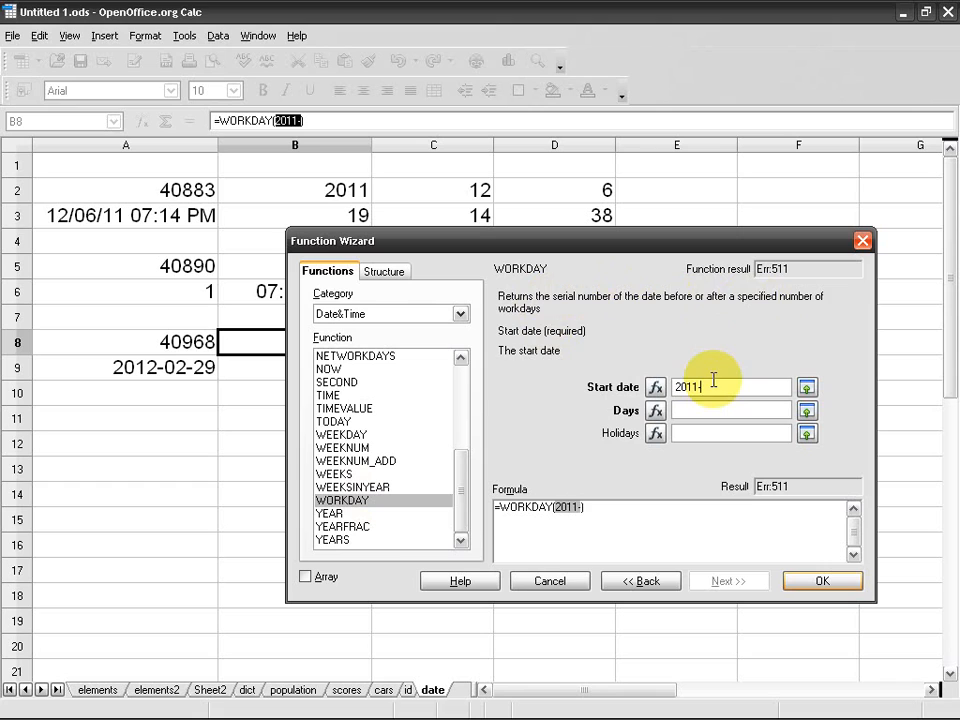
pyautogui.write('12-20')
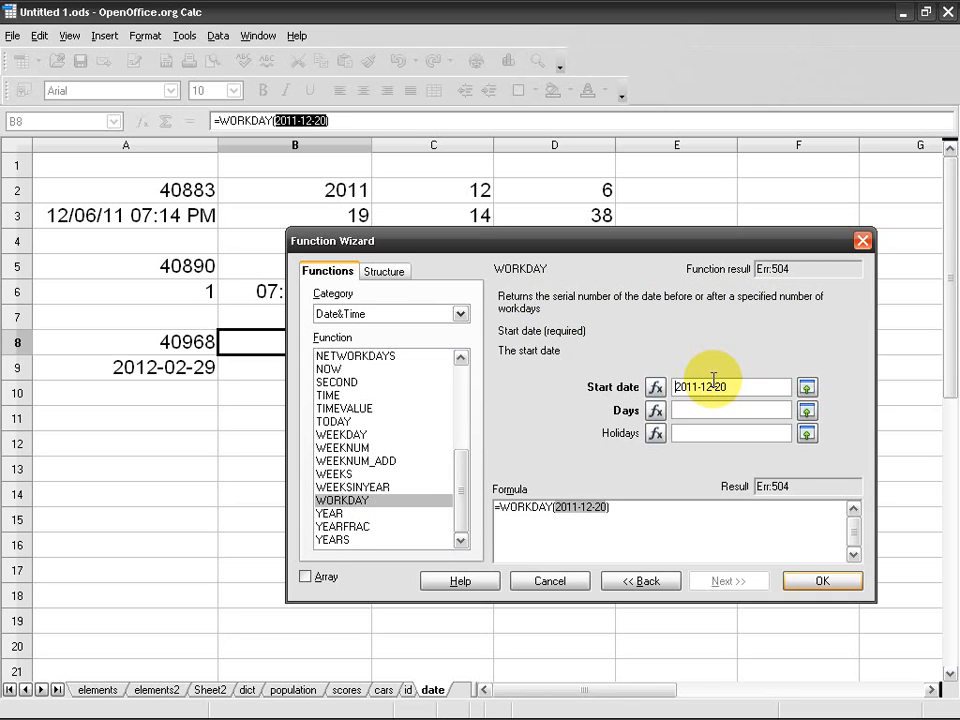
pyautogui.press('Home')
pyautogui.write('"')
pyautogui.press('End')
pyautogui.write('"')
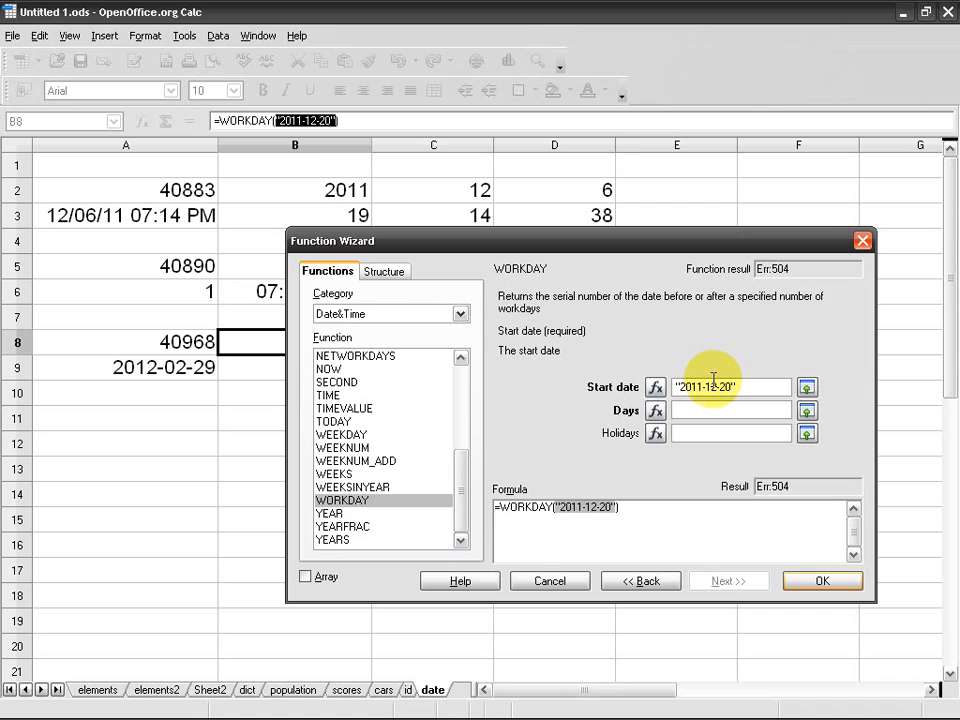
pyautogui.press('Tab')
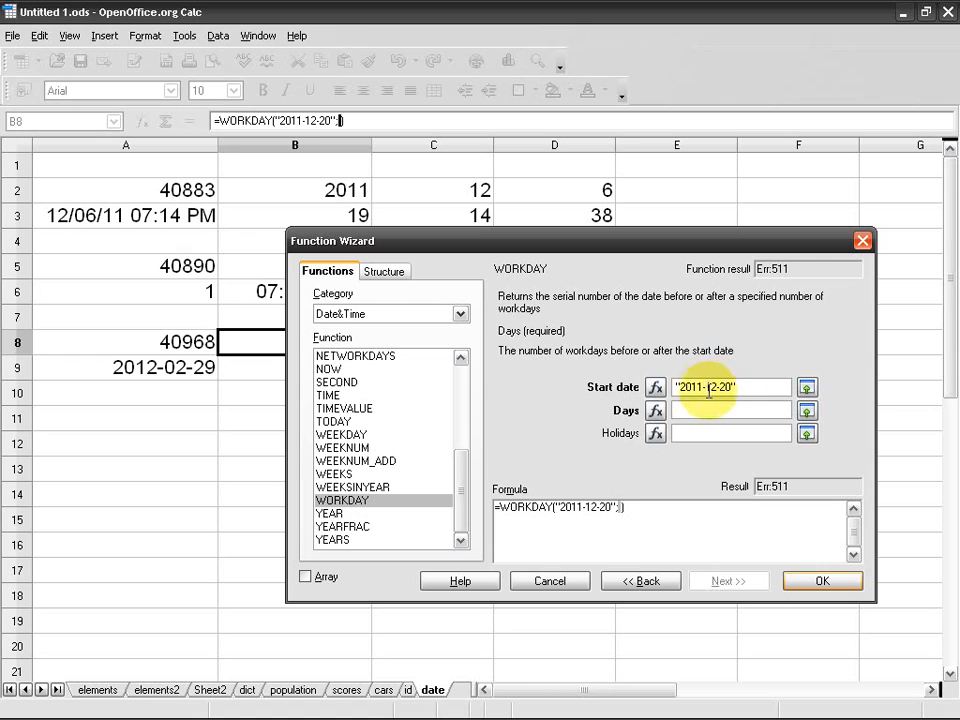
# Set the WORKDAY number of days to 5 and insert the formula into B8
pyautogui.click(712, 386)
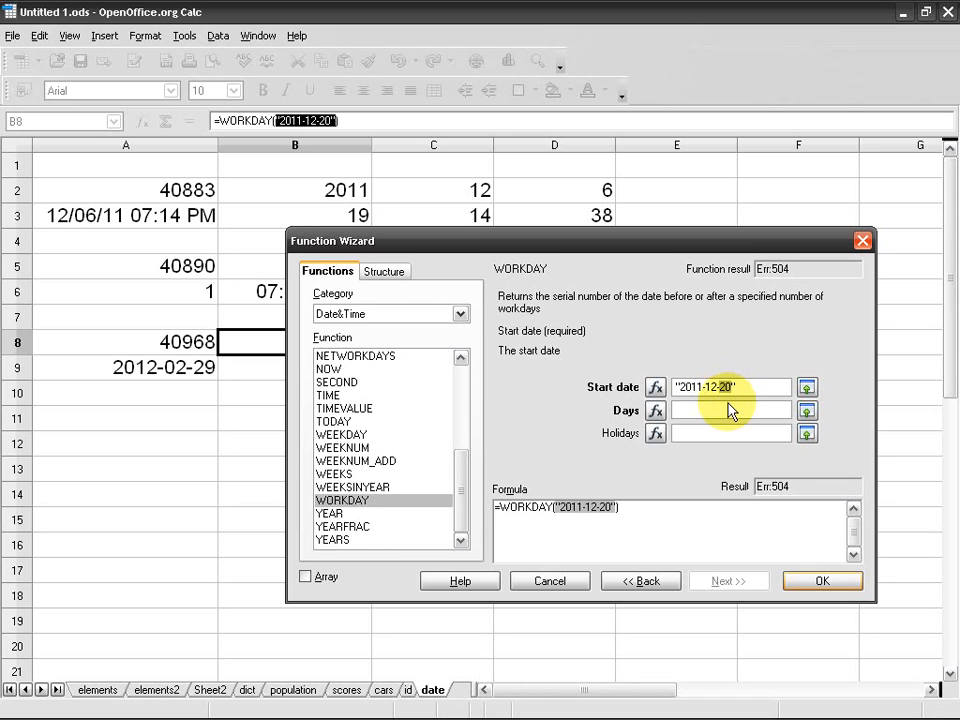
pyautogui.click(722, 408)
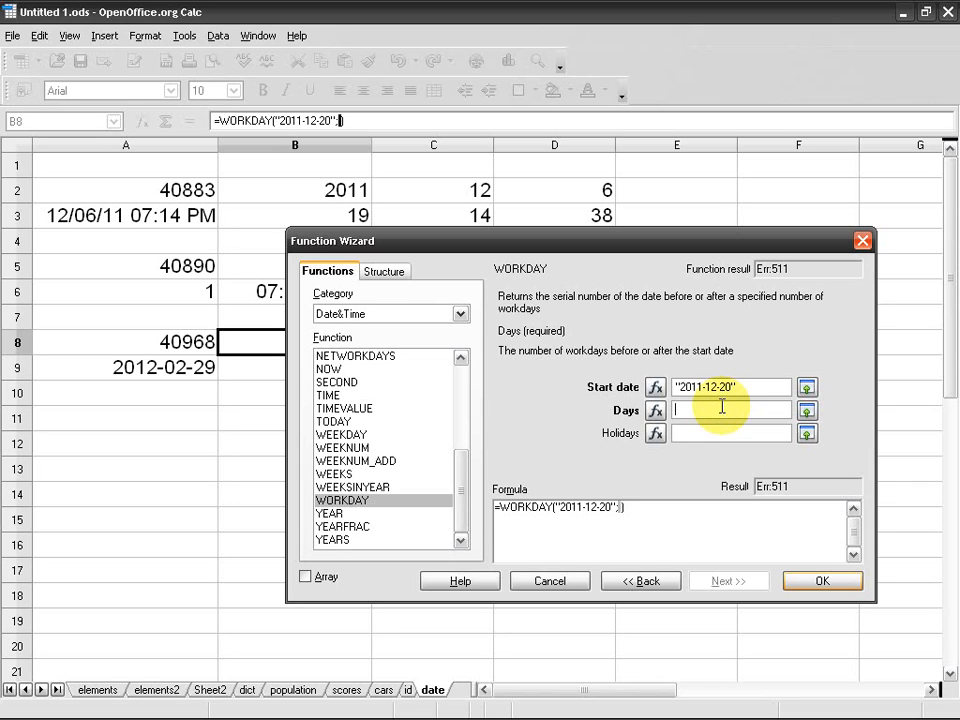
pyautogui.write('1')
pyautogui.press('BackSpace')
pyautogui.write('5')
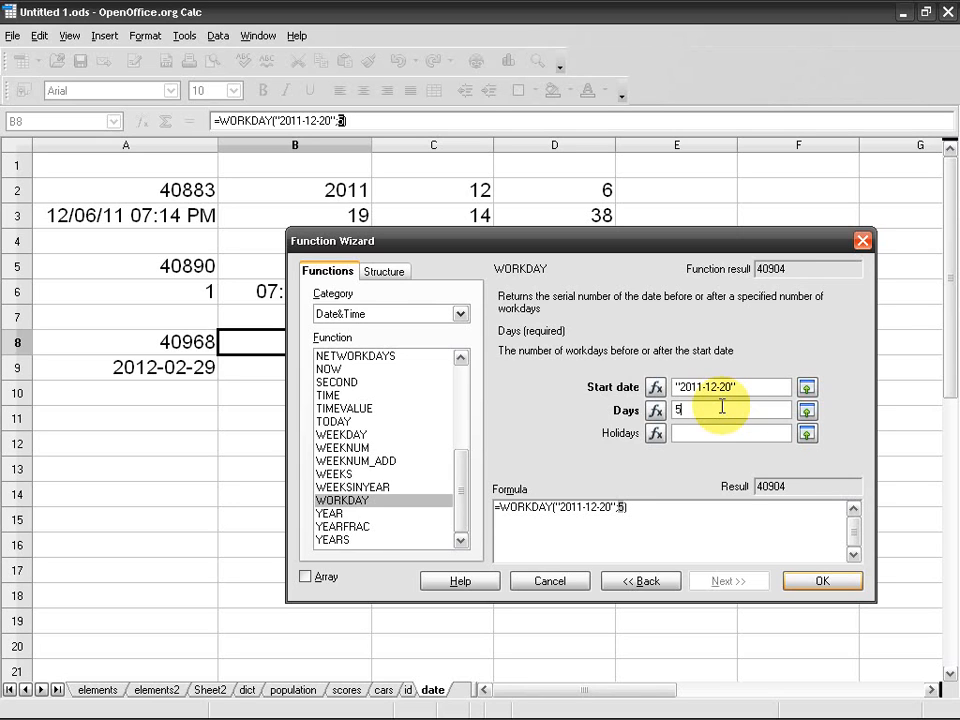
pyautogui.click(814, 588)
# Format cell B8 as a date with the MM/DD/YY format
pyautogui.rightClick(316, 339)
pyautogui.click(322, 377)
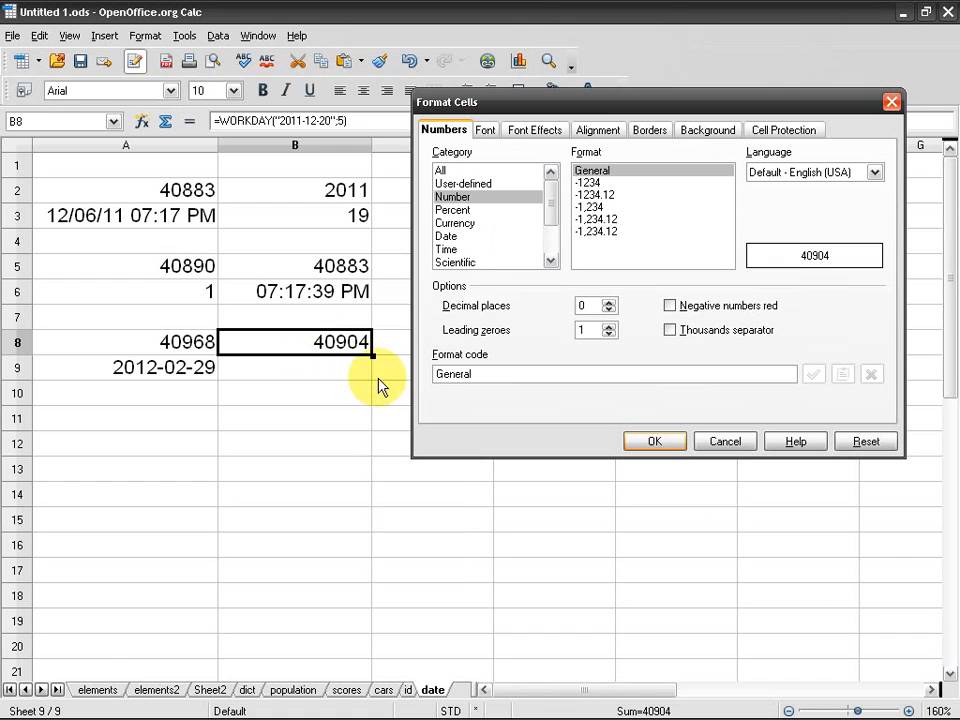
pyautogui.click(470, 236)
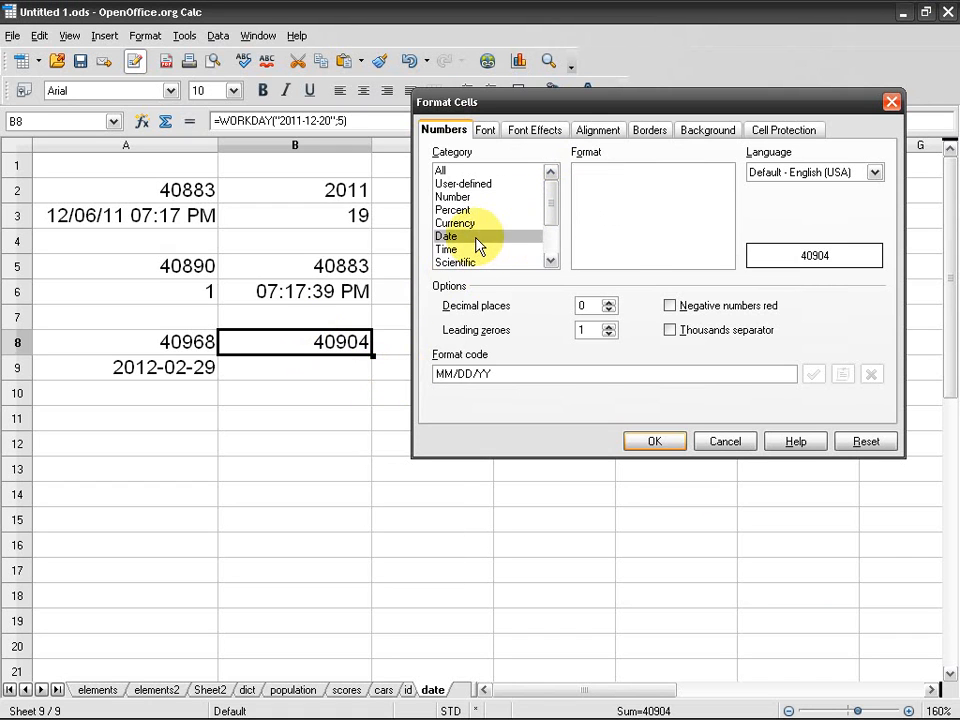
pyautogui.click(655, 441)
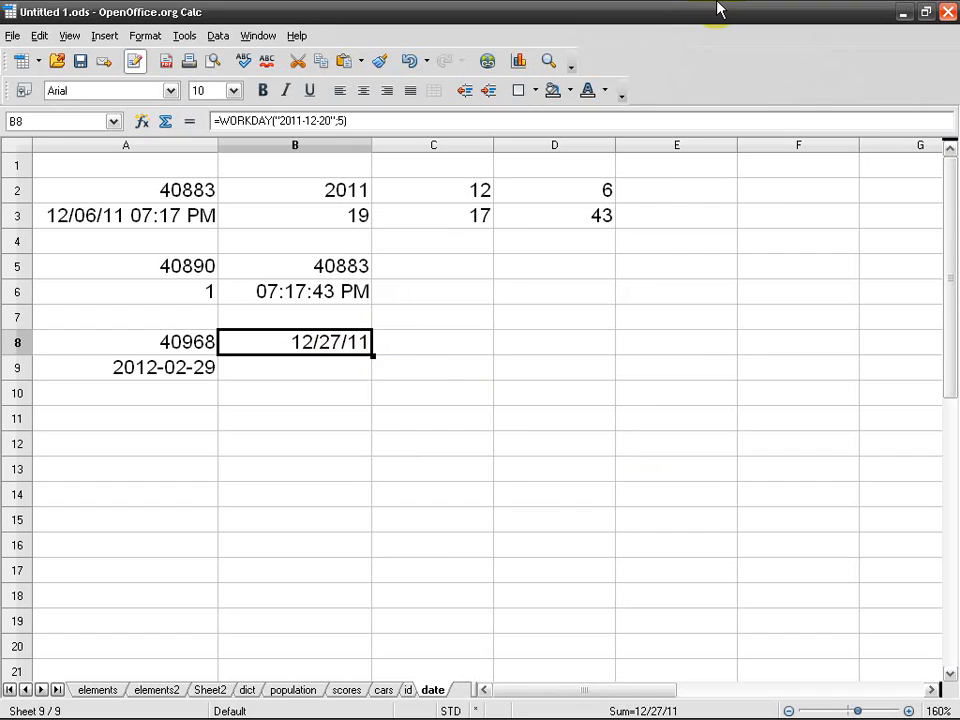
# Shrink the spreadsheet window, move it aside, and minimize the Help window behind it
pyautogui.doubleClick(718, 8)
pyautogui.moveTo(700, 22); pyautogui.dragTo(418, 25)
pyautogui.click(905, 12)
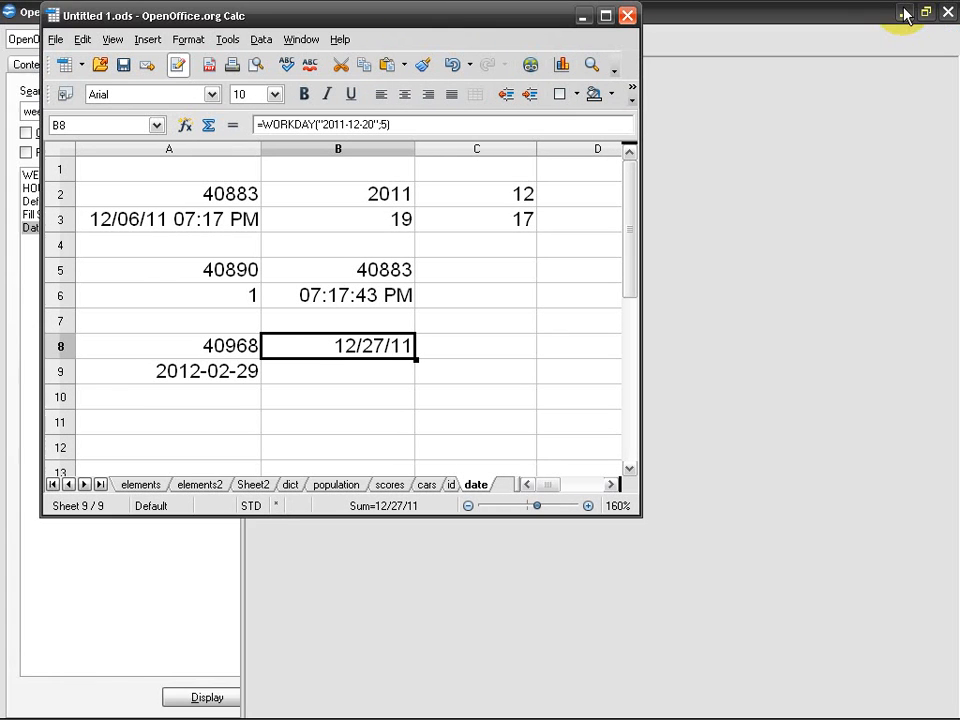
# Minimize the remaining window behind the spreadsheet, open the system date and time calendar, and place it beside the sheet
pyautogui.click(903, 12)
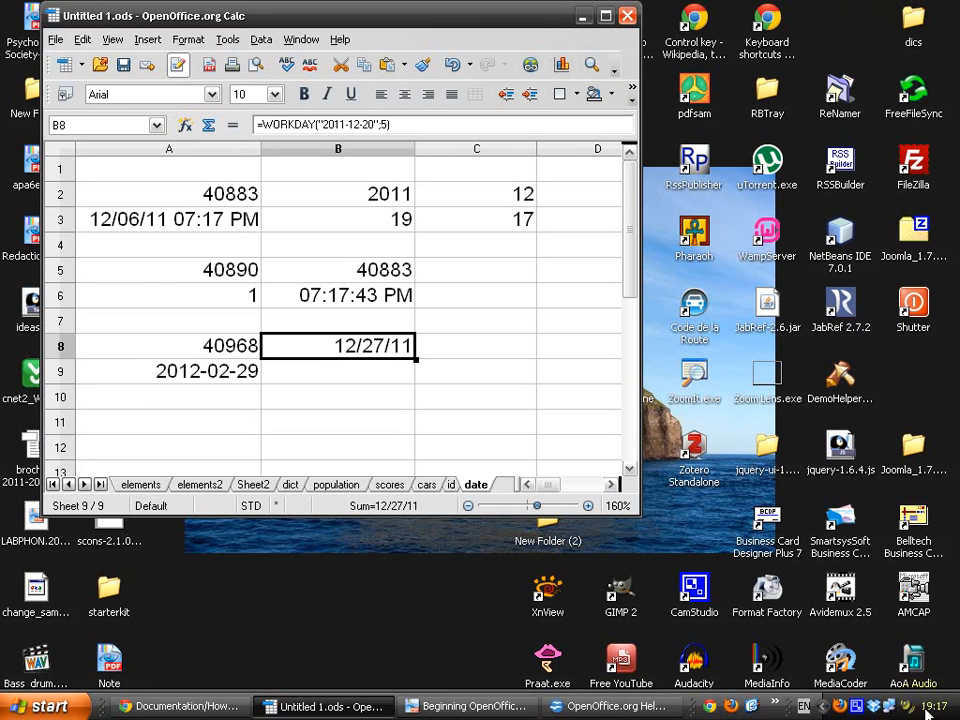
pyautogui.doubleClick(935, 712)
pyautogui.moveTo(339, 188); pyautogui.dragTo(775, 151)
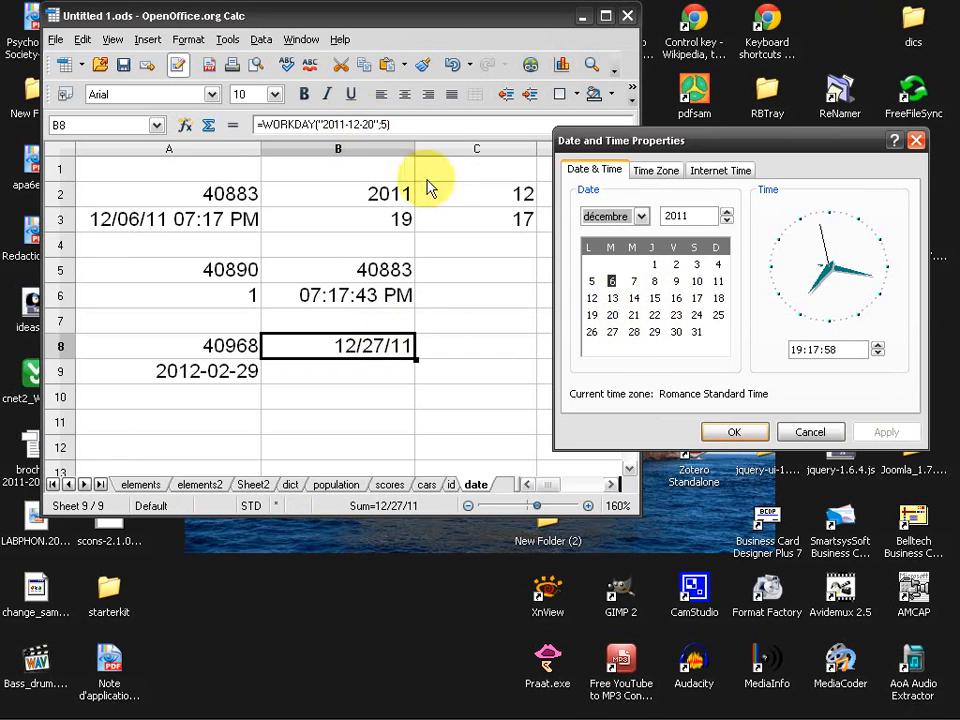
# Trace the five working days following December 20, 2011 on the system calendar, skipping the weekend
pyautogui.click(612, 315)
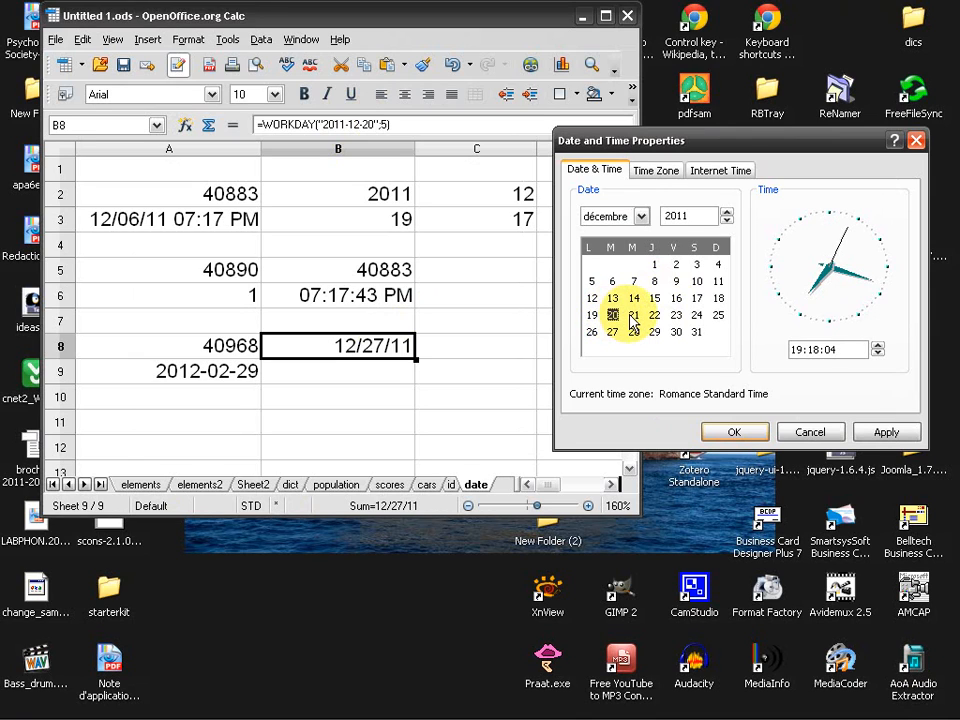
pyautogui.click(633, 316)
pyautogui.click(655, 316)
pyautogui.click(676, 316)
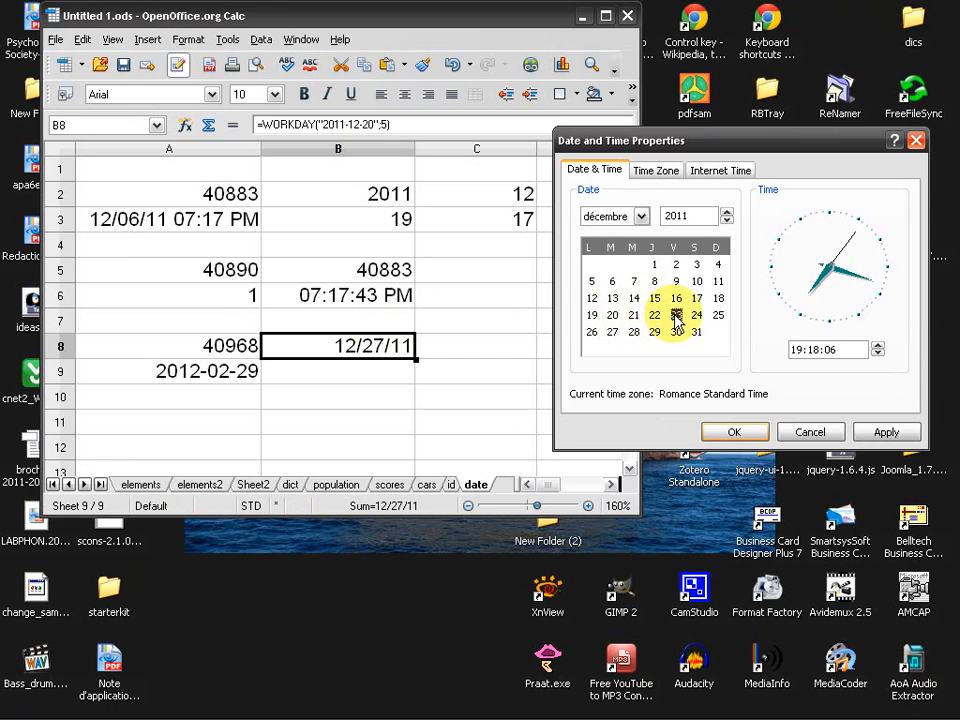
pyautogui.click(592, 332)
pyautogui.click(613, 333)
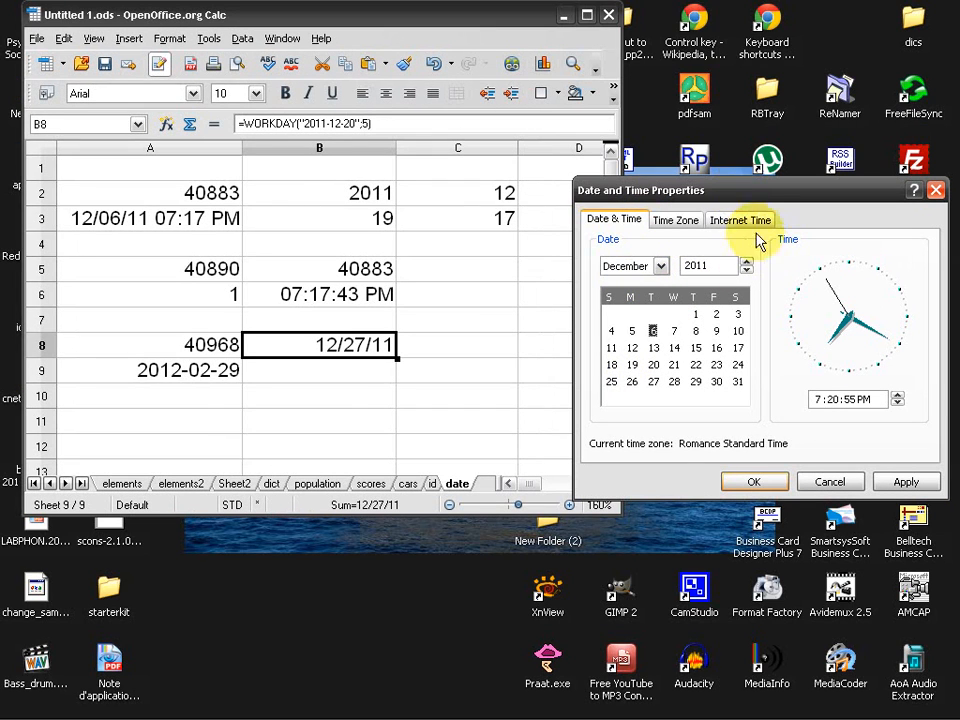
pyautogui.click(653, 366)
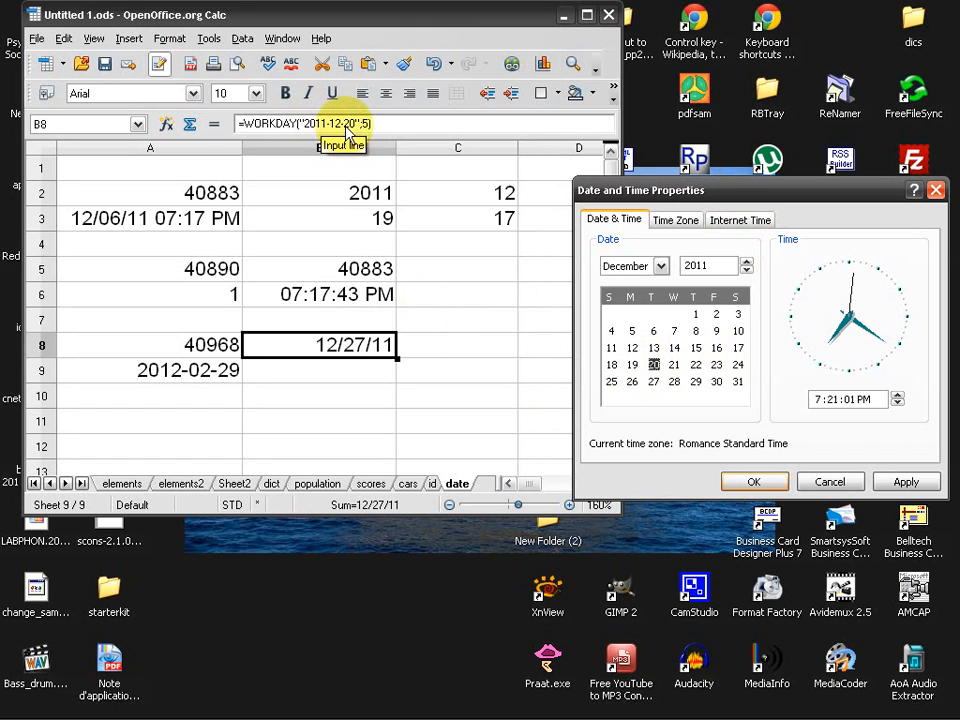
pyautogui.click(675, 366)
pyautogui.click(697, 367)
pyautogui.click(718, 367)
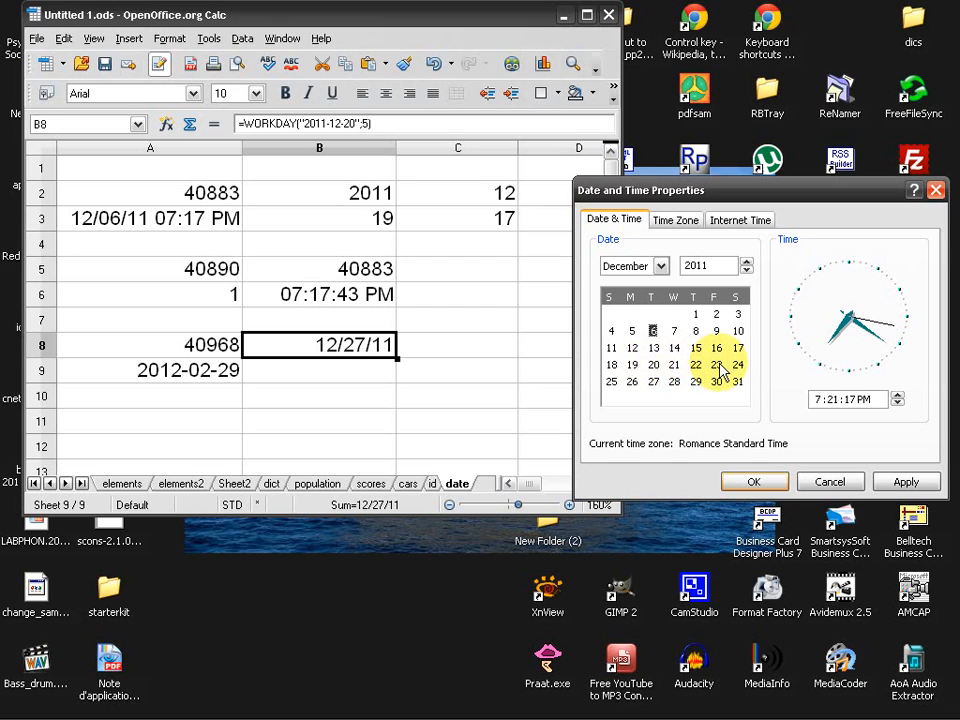
pyautogui.click(632, 384)
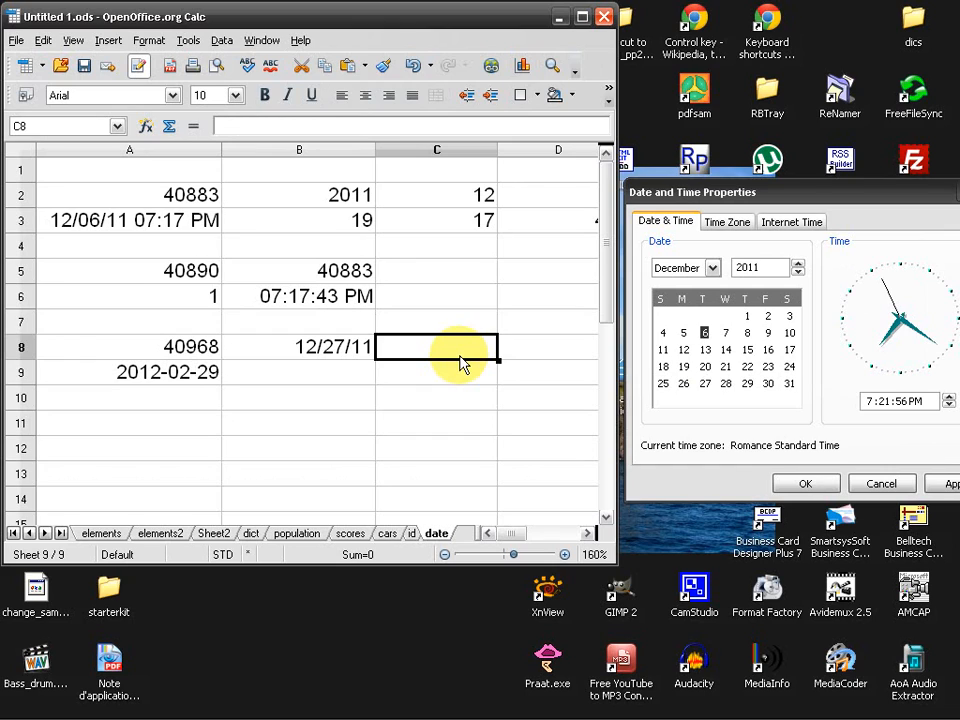
# Enter the date 2011-12-22 in C8 and fill it down by one day into C9
pyautogui.write('"')
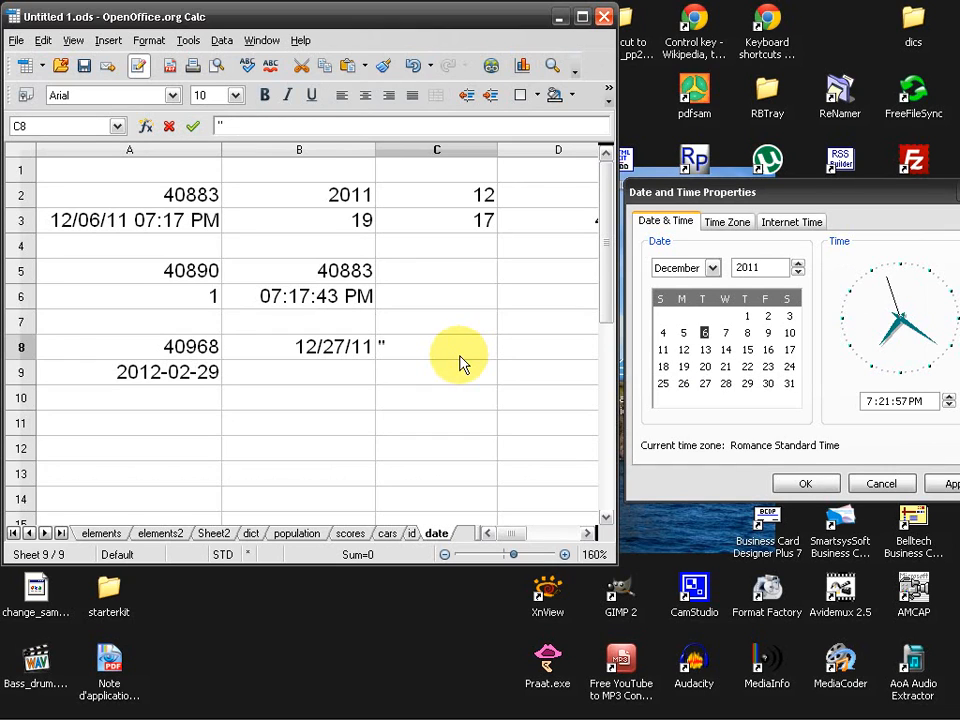
pyautogui.press('BackSpace')
pyautogui.write('2011-')
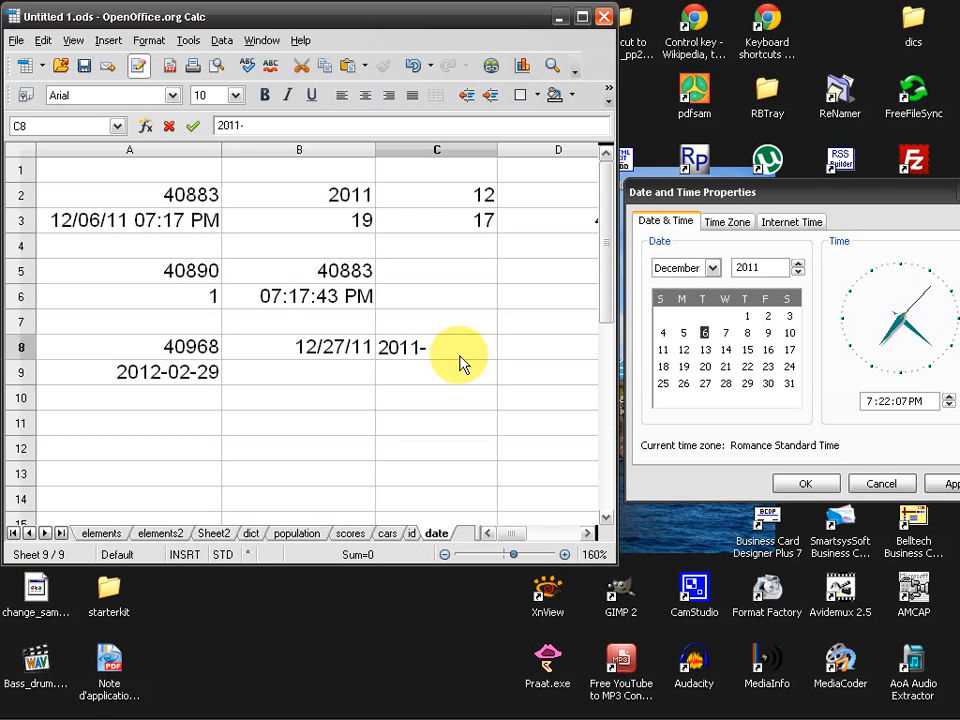
pyautogui.write('2')
pyautogui.press('BackSpace')
pyautogui.write('12-22')
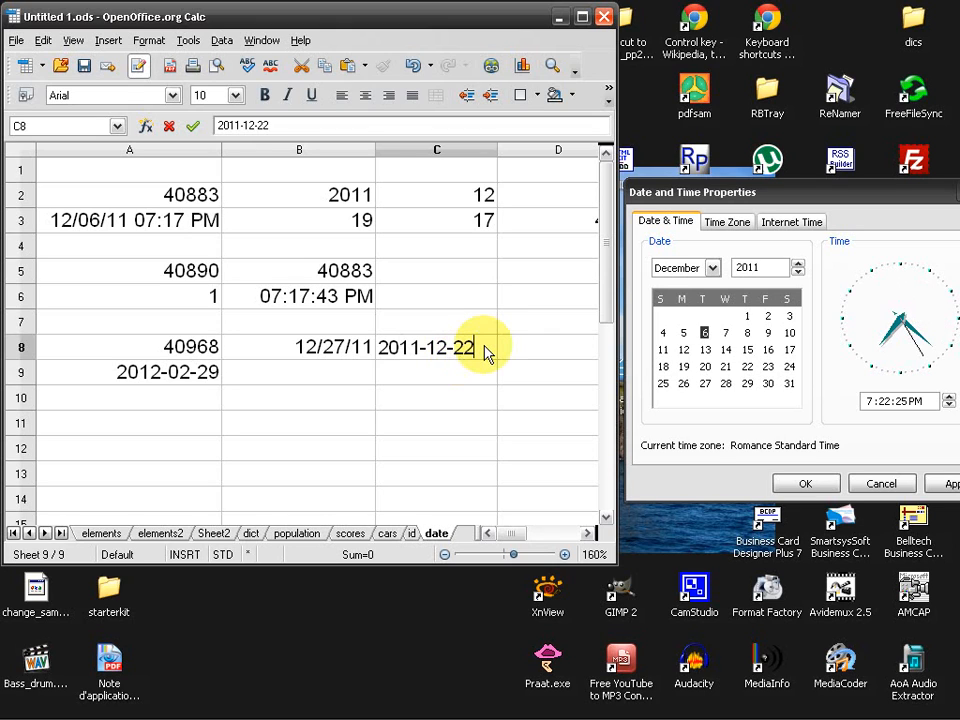
pyautogui.press('Return')
pyautogui.click(489, 350)
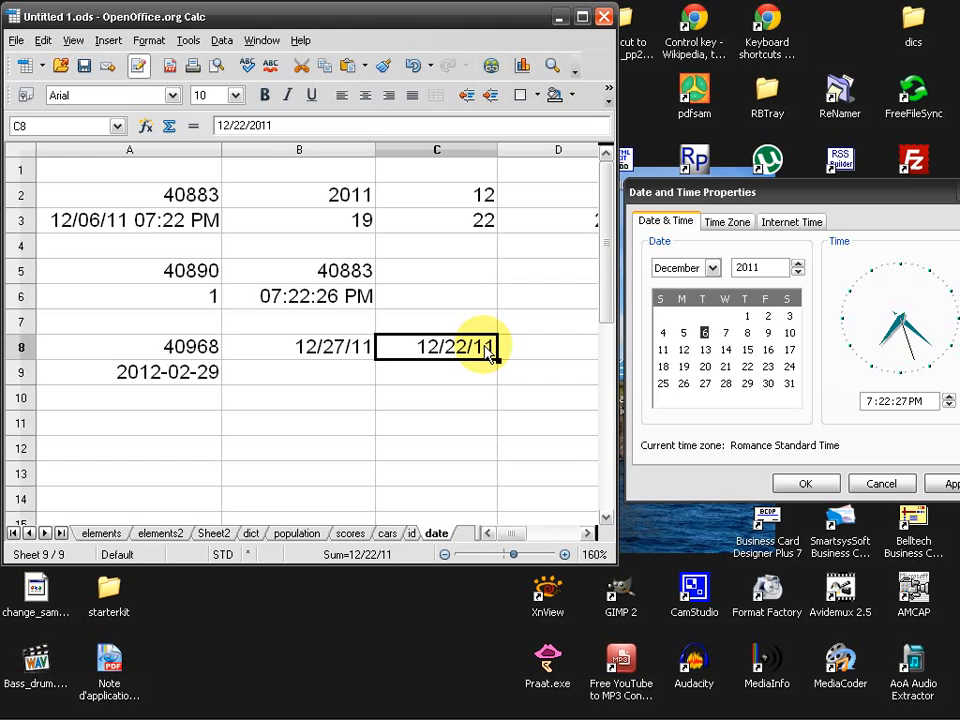
pyautogui.moveTo(497, 360); pyautogui.dragTo(495, 398)
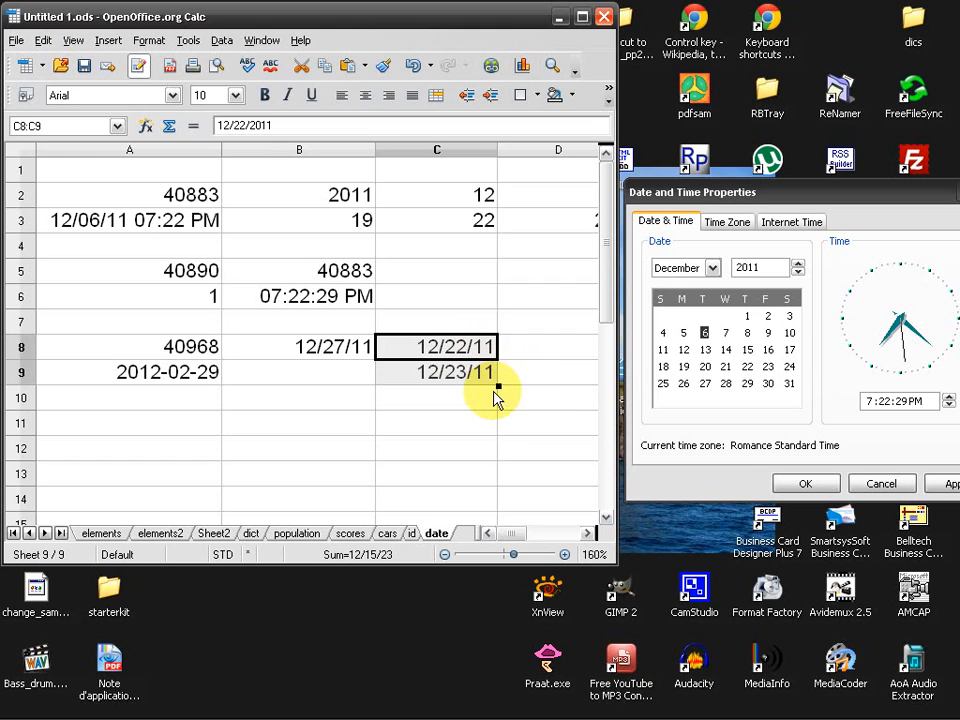
# Add the range C8:C9 as the Holidays argument of the WORKDAY formula in B8
pyautogui.click(339, 348)
pyautogui.doubleClick(339, 348)
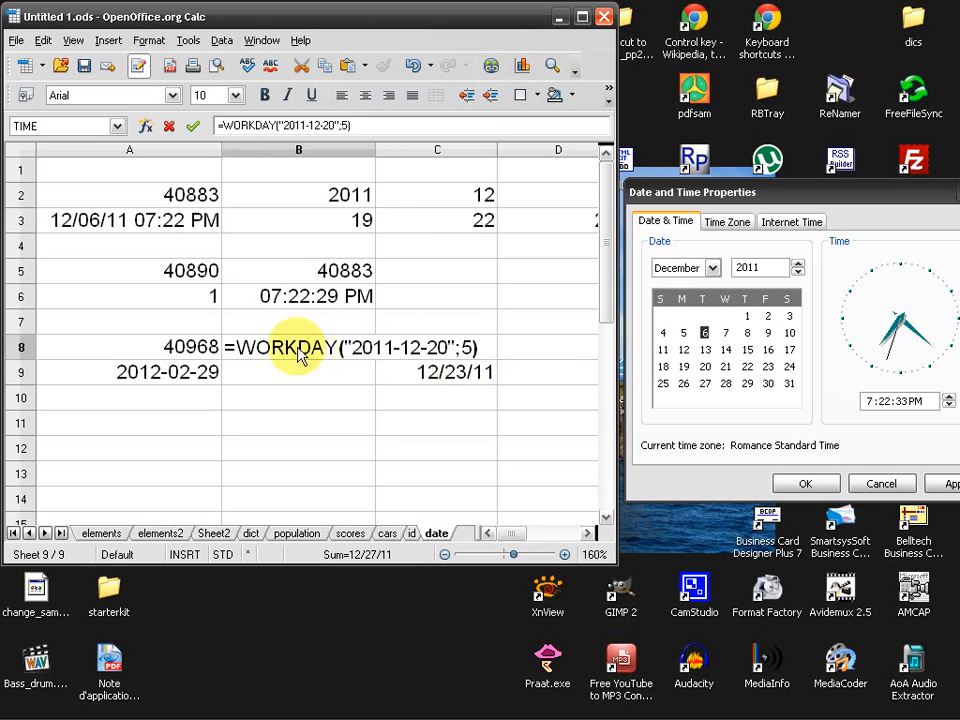
pyautogui.click(350, 351)
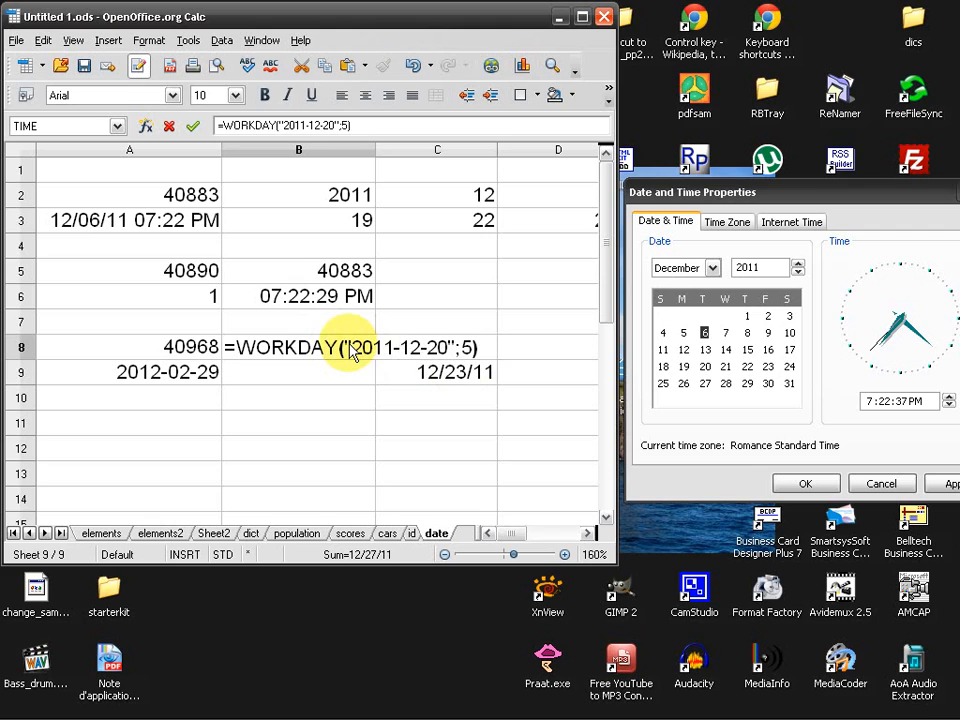
pyautogui.click(474, 348)
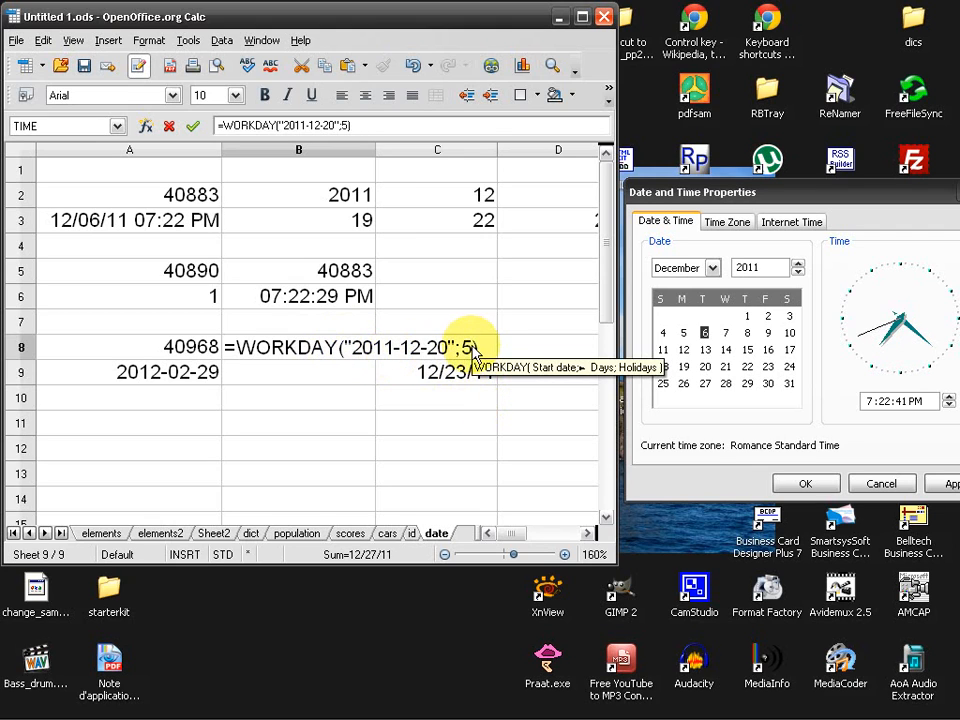
pyautogui.write(';')
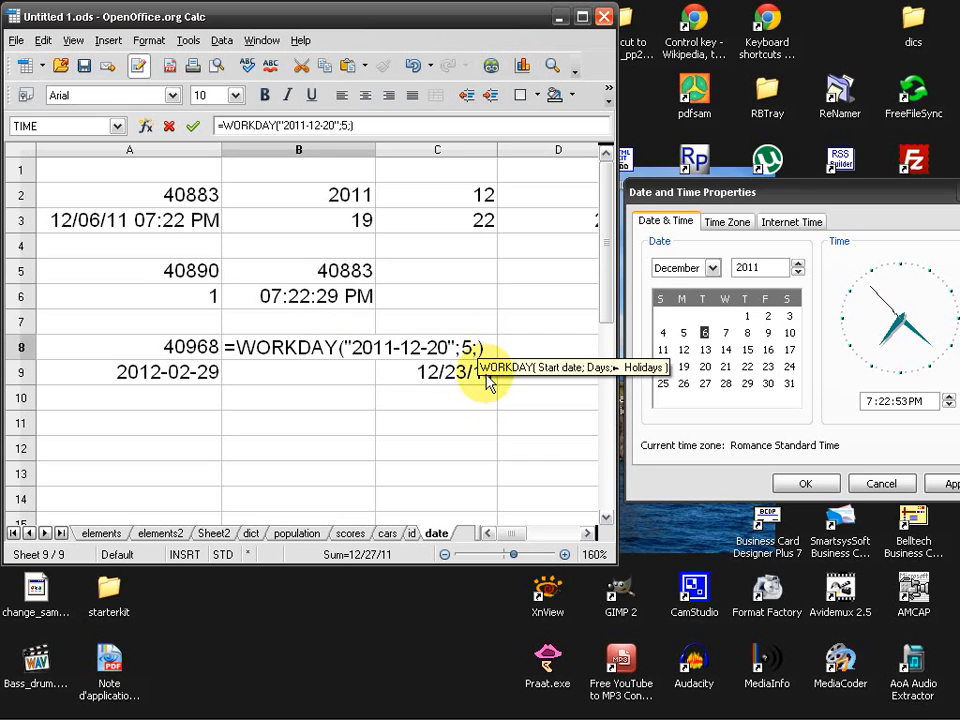
pyautogui.write('c')
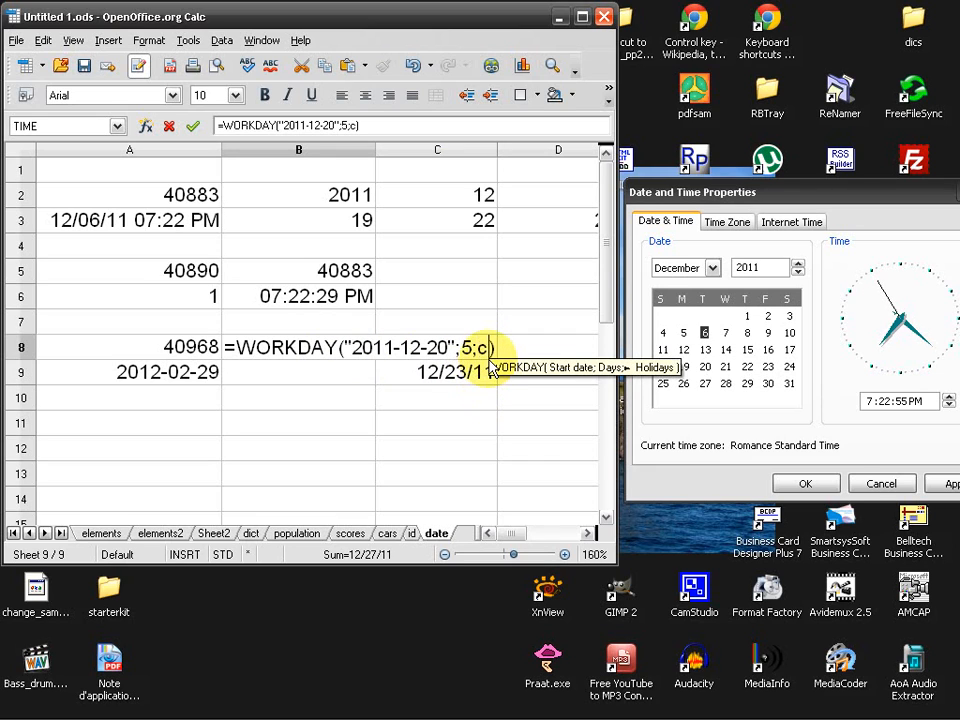
pyautogui.write('8;')
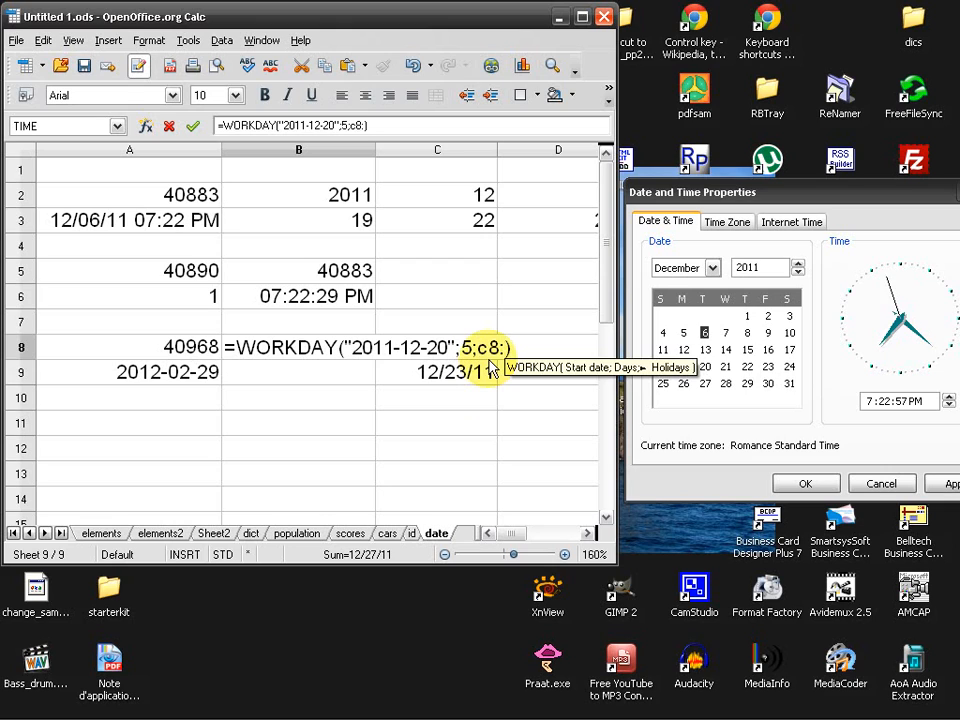
pyautogui.press('BackSpace')
pyautogui.write(':c8')
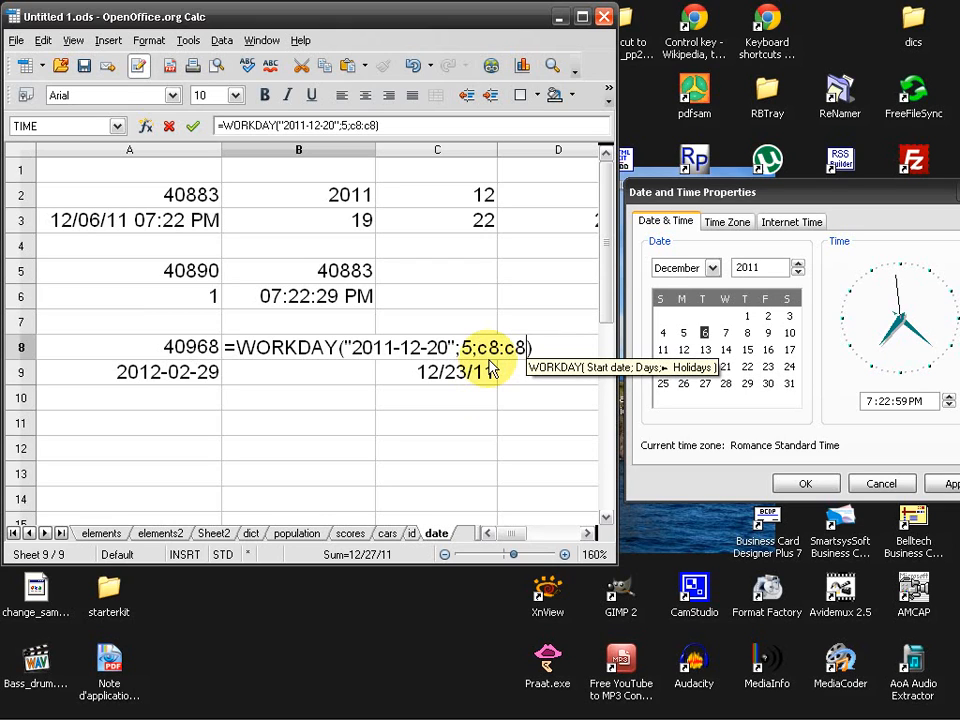
pyautogui.press('BackSpace')
pyautogui.write('9')
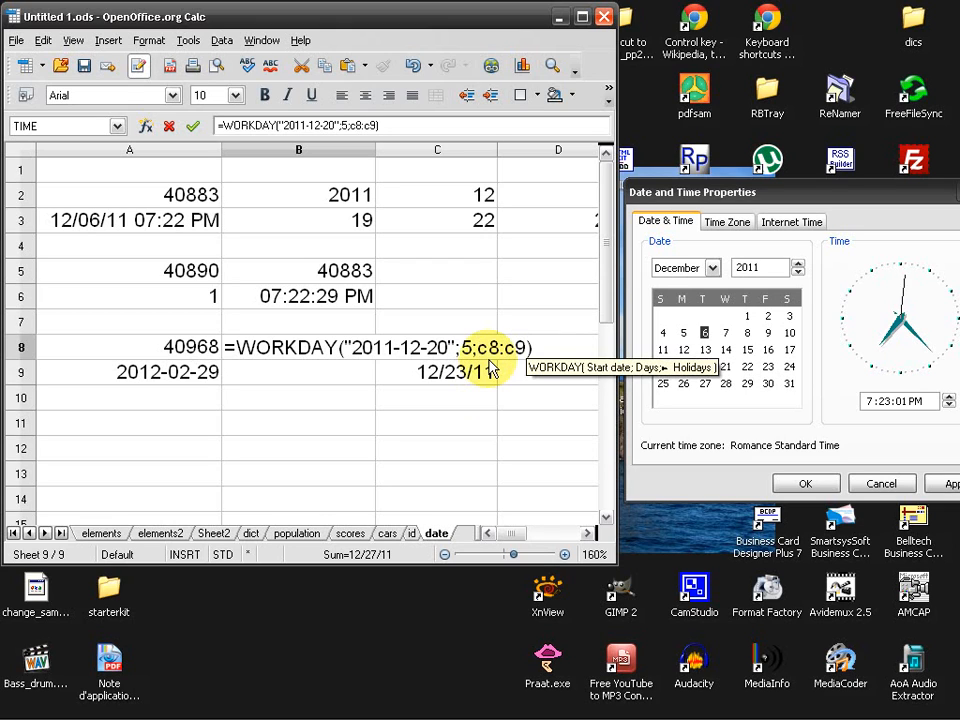
pyautogui.press('Return')
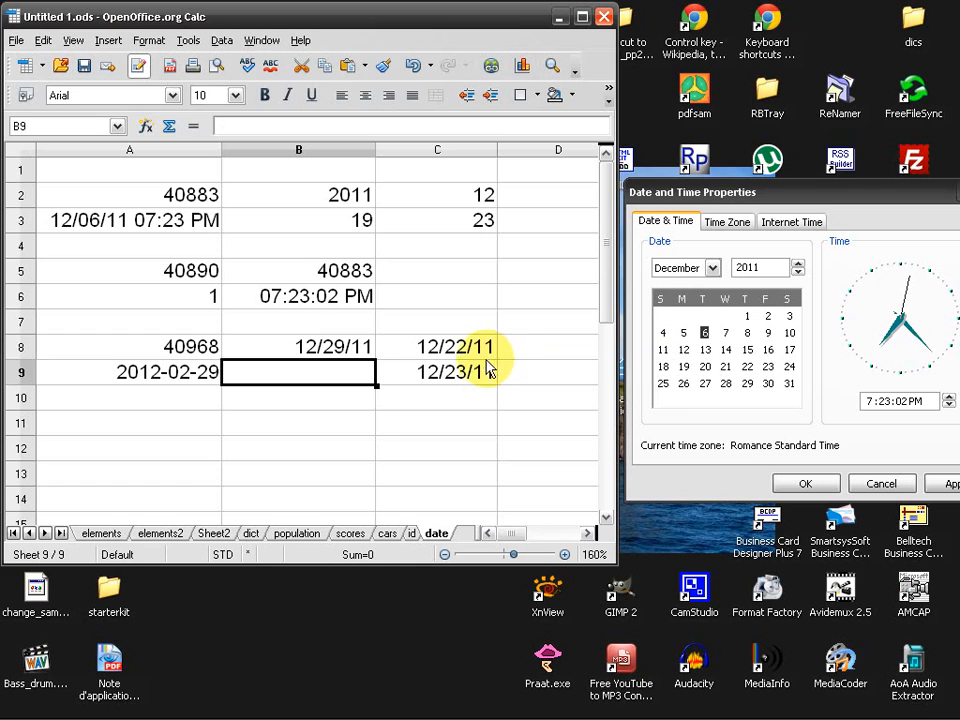
# Check B8 against the calendar by counting working days from December 20, skipping the weekend and the two holidays in C8:C9
pyautogui.click(322, 352)
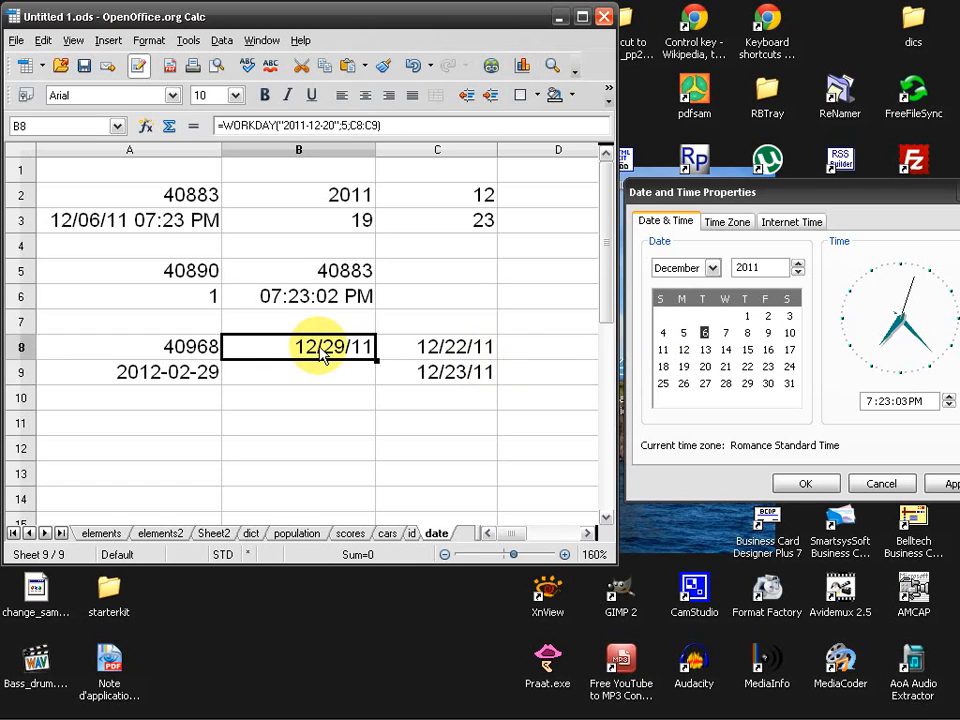
pyautogui.click(709, 367)
pyautogui.click(727, 367)
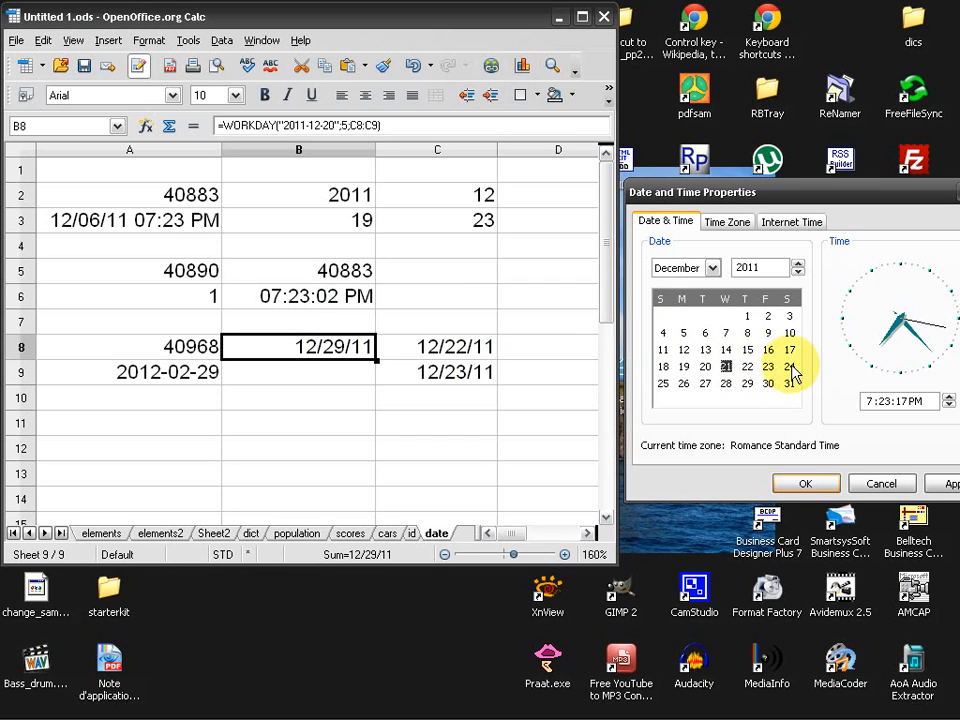
pyautogui.click(686, 383)
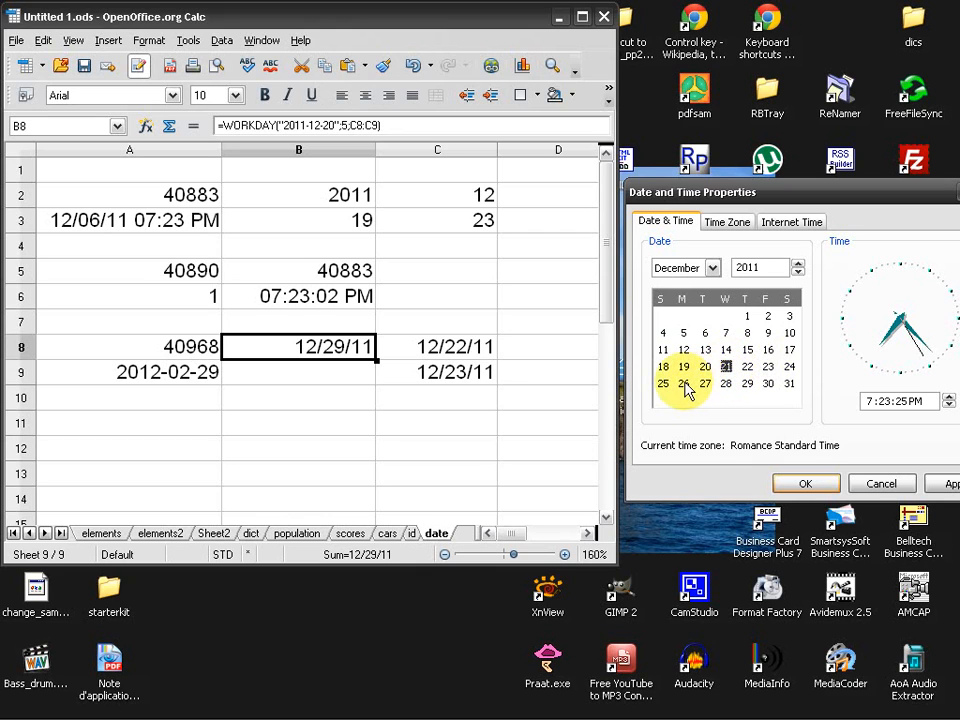
pyautogui.click(726, 385)
pyautogui.click(749, 386)
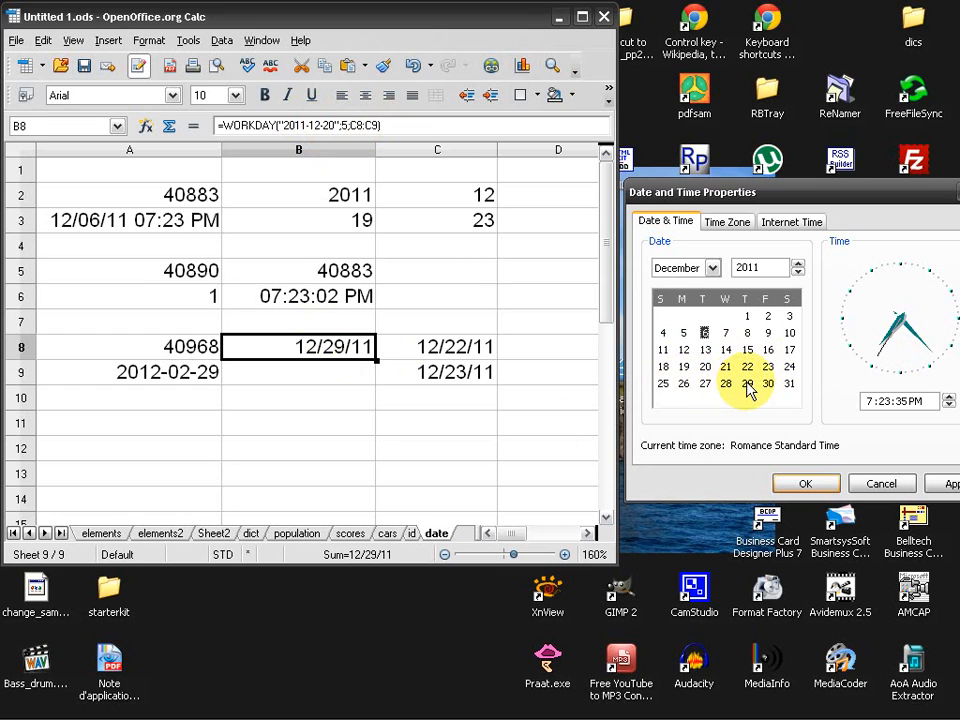
# Start a NETWORKDAYS formula in B10 from the Function Wizard's Date&Time category, moving the wizard off the sheet data
pyautogui.click(342, 396)
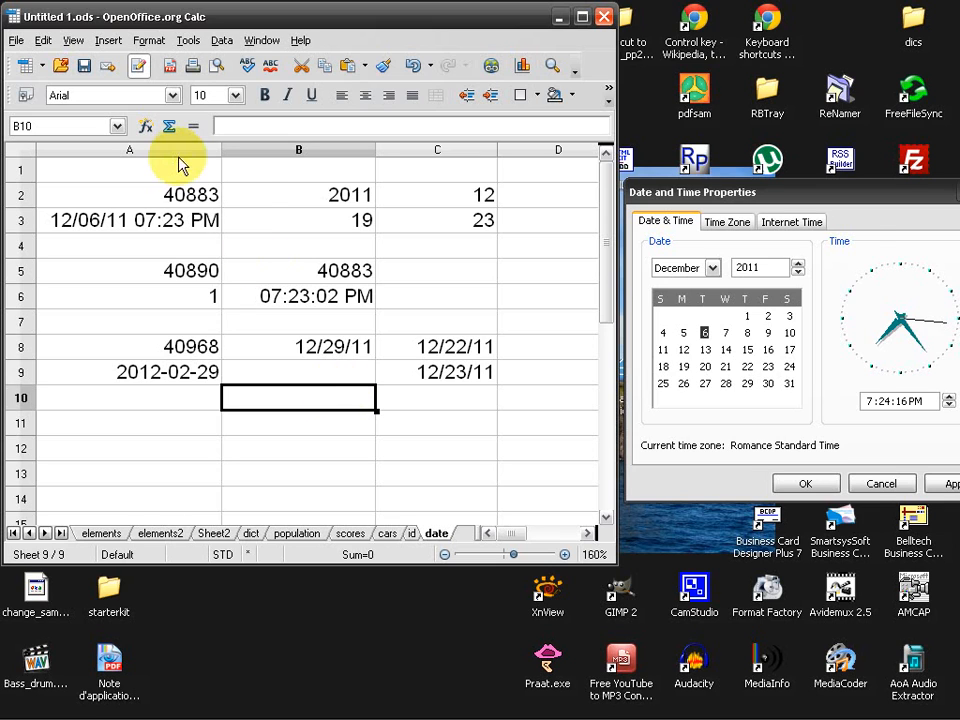
pyautogui.click(145, 126)
pyautogui.click(396, 314)
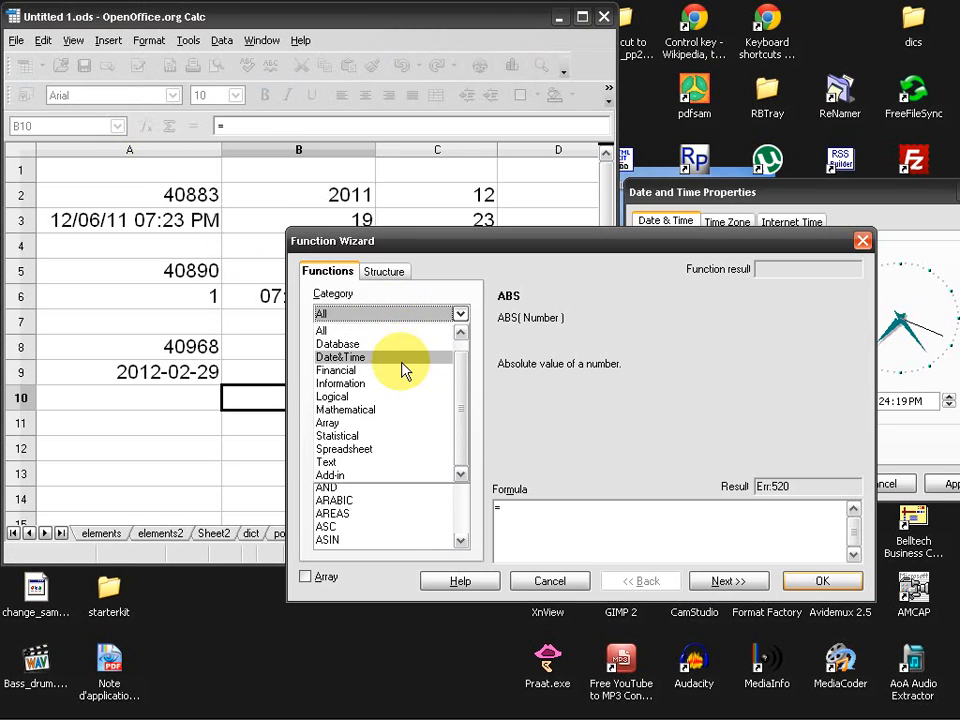
pyautogui.click(398, 357)
pyautogui.moveTo(467, 400); pyautogui.dragTo(465, 452)
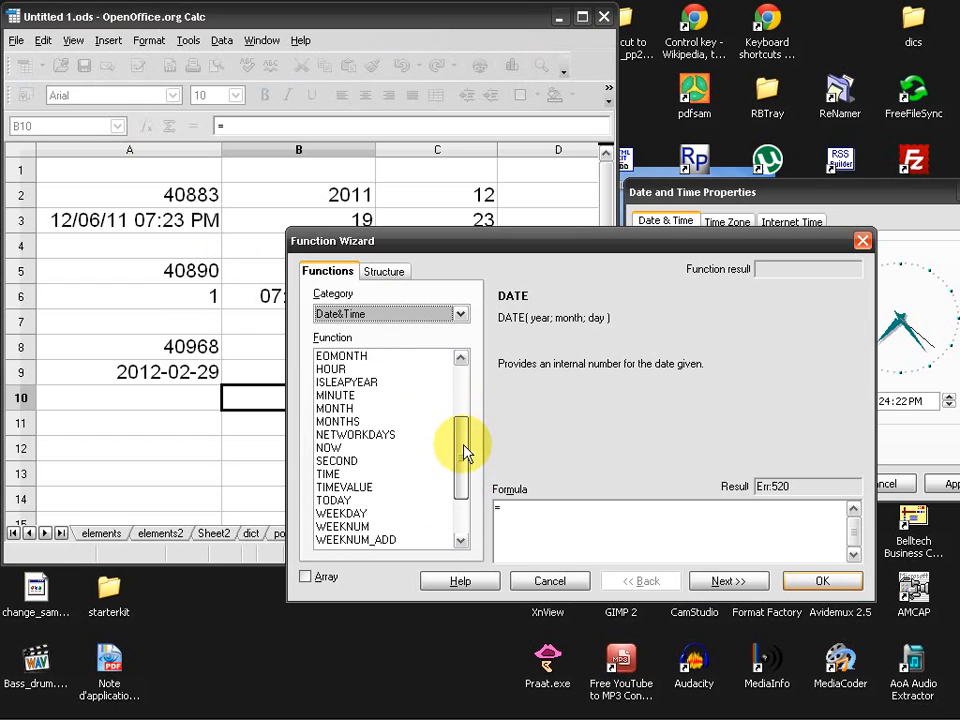
pyautogui.click(360, 436)
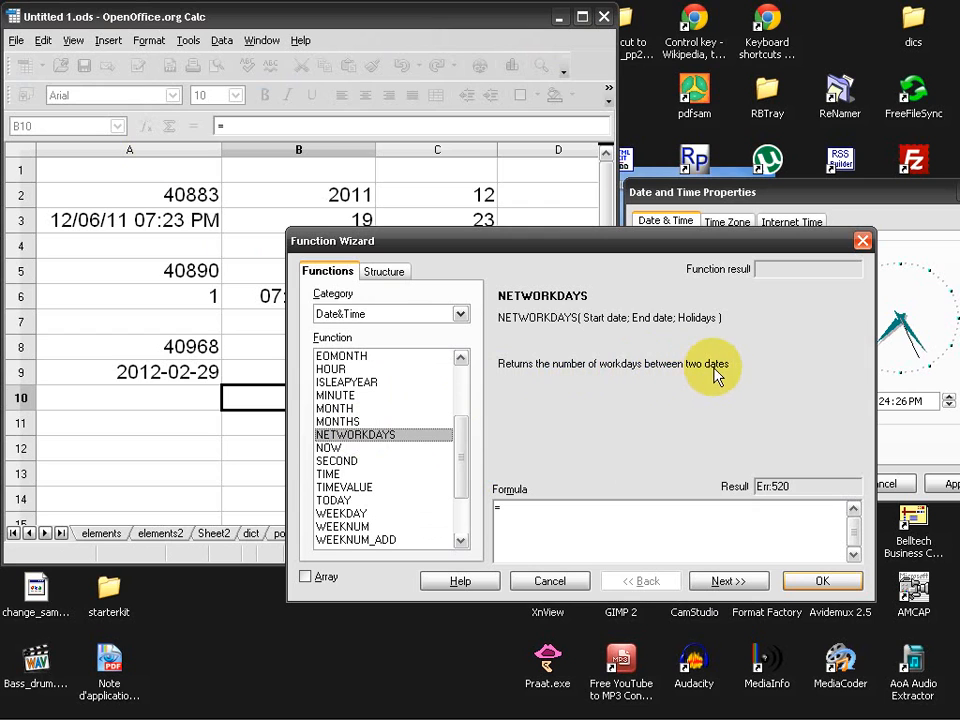
pyautogui.moveTo(613, 245); pyautogui.dragTo(672, 321)
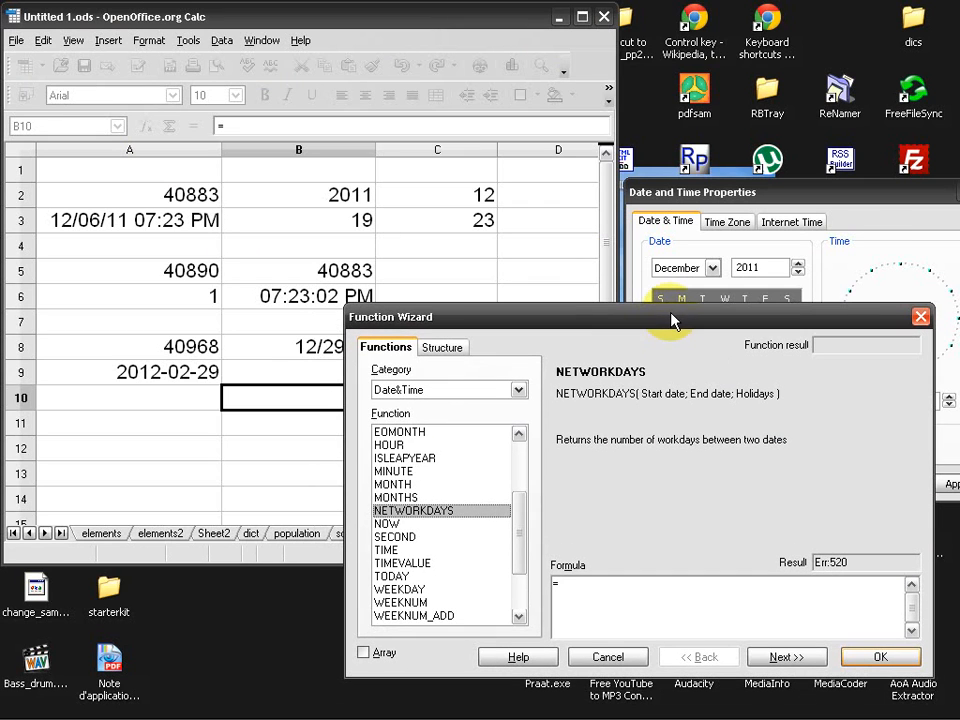
pyautogui.doubleClick(466, 513)
# Enter "2011-12-20" in quotes as the Start date argument of the NETWORKDAYS formula
pyautogui.click(742, 465)
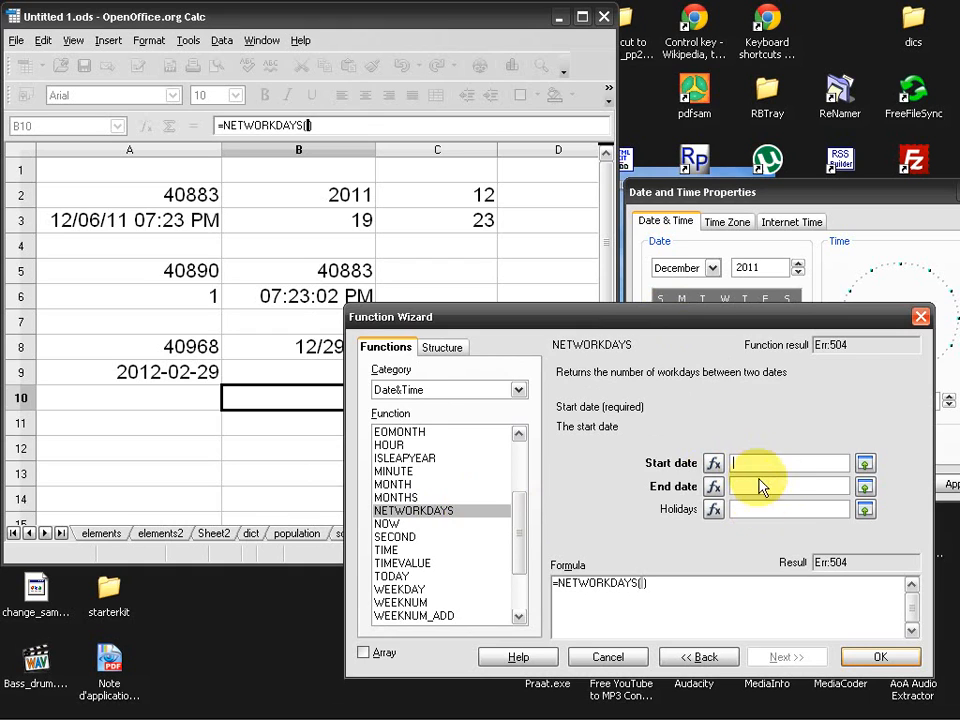
pyautogui.write("'")
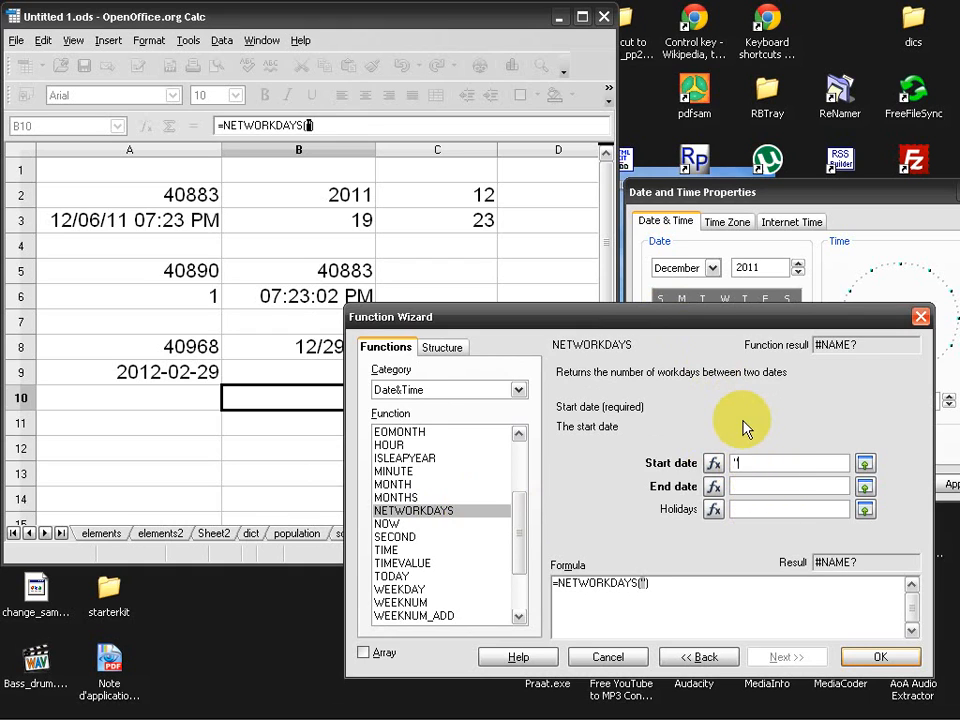
pyautogui.write('2011')
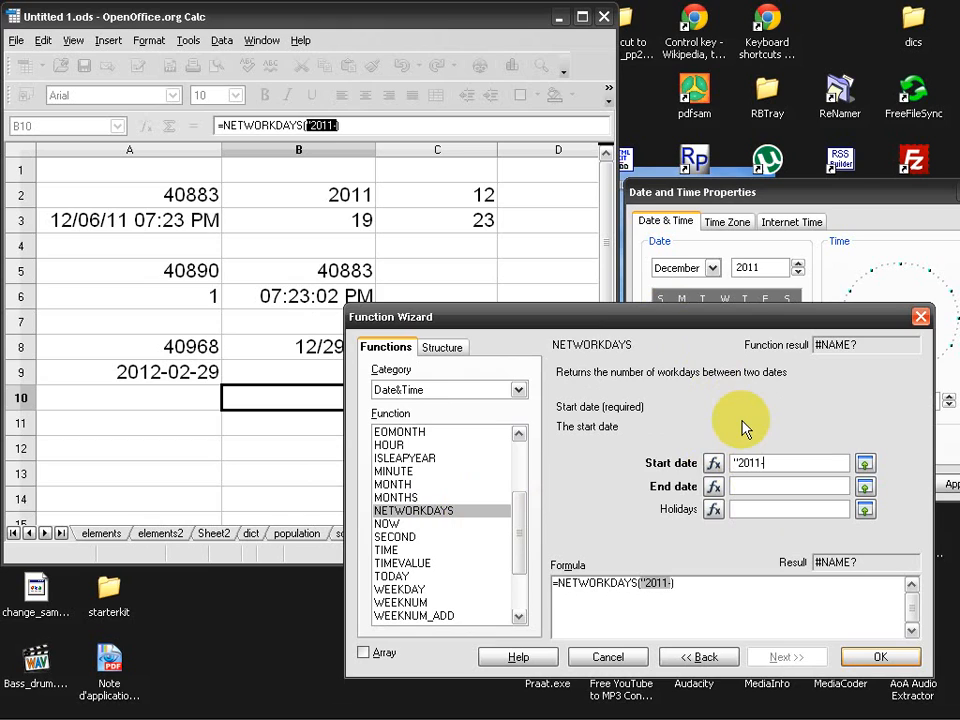
pyautogui.write('-12-20')
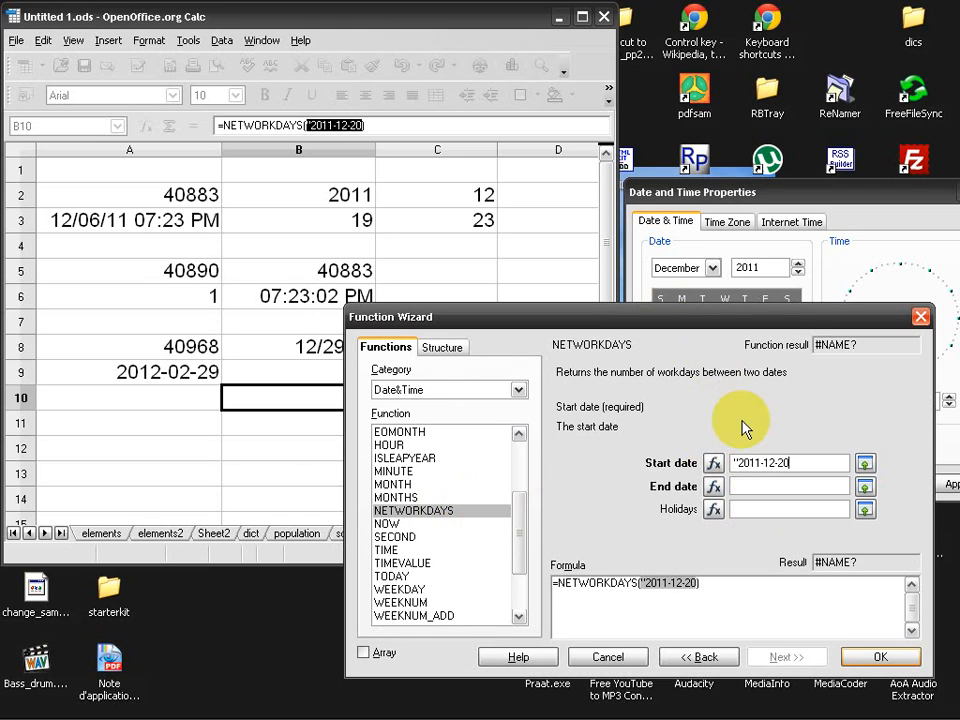
pyautogui.write('"')
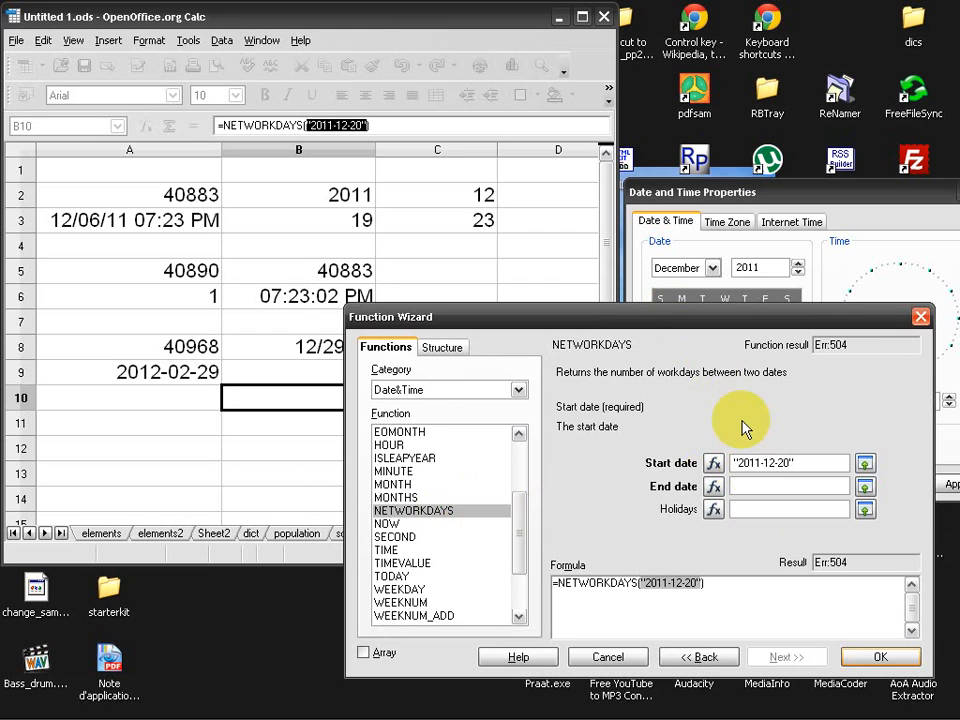
# Copy the start date into the End date argument and change it to "2011-12-29"
pyautogui.hotkey('shift', 'Home')
pyautogui.hotkey('ctrl', 'c')
pyautogui.press('Tab')
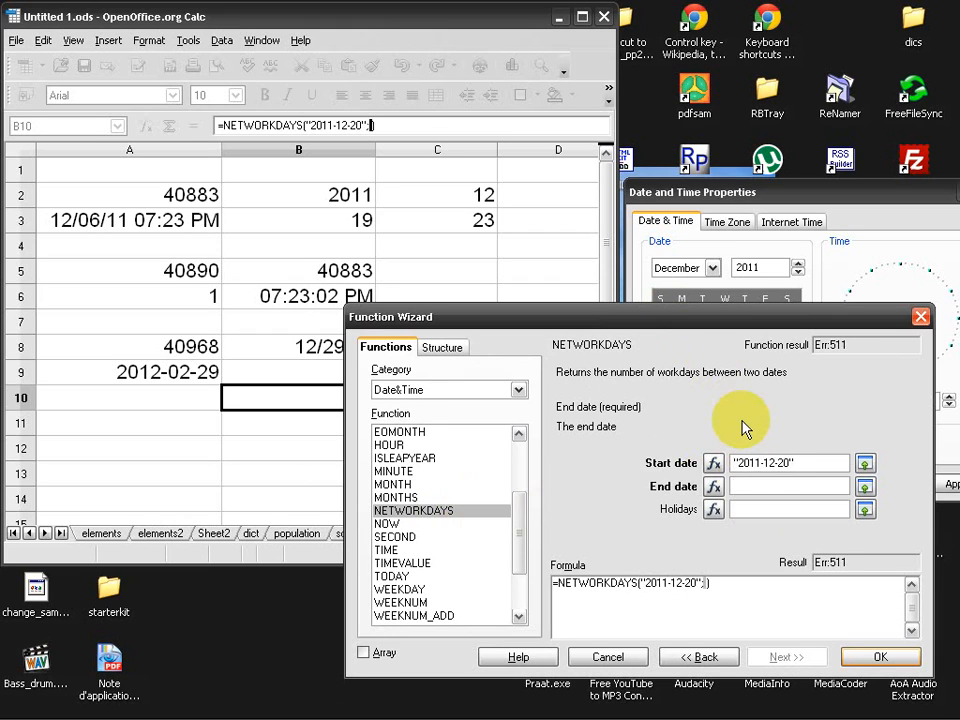
pyautogui.hotkey('ctrl', 'v')
pyautogui.press('BackSpace')
pyautogui.write('9')
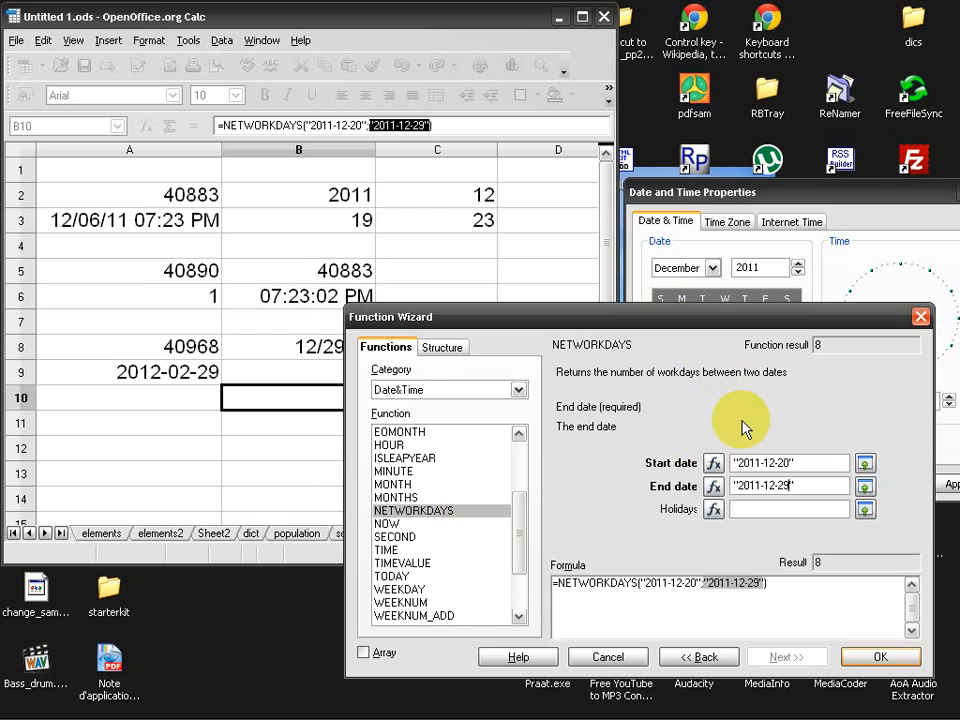
# Add the range c8:c9 as the Holidays argument of the NETWORKDAYS formula
pyautogui.press('Tab')
pyautogui.write('c')
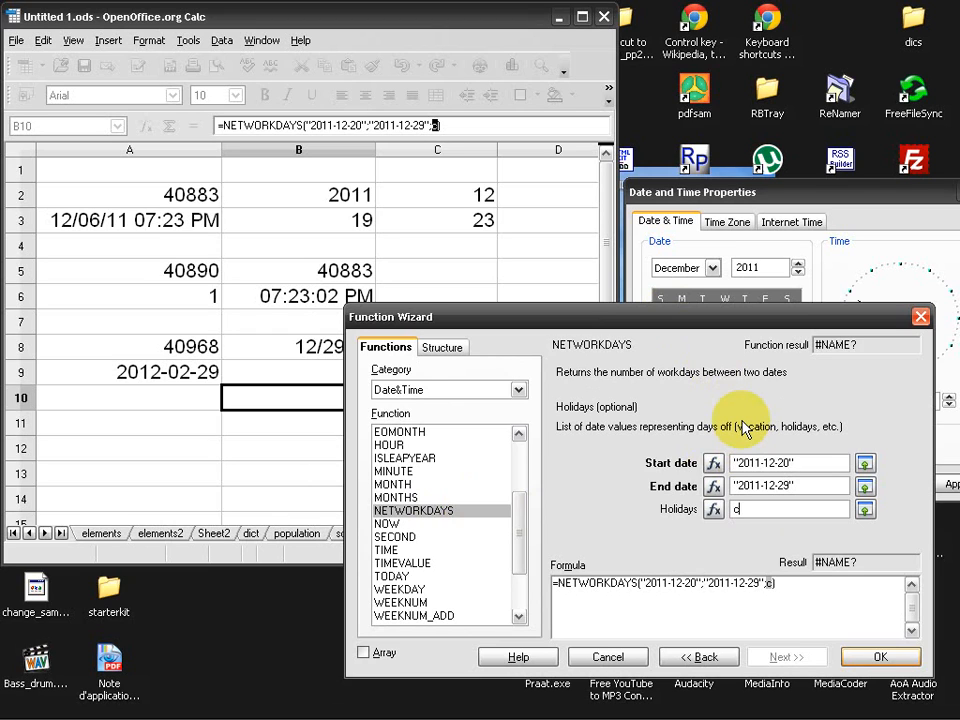
pyautogui.write('8:c9')
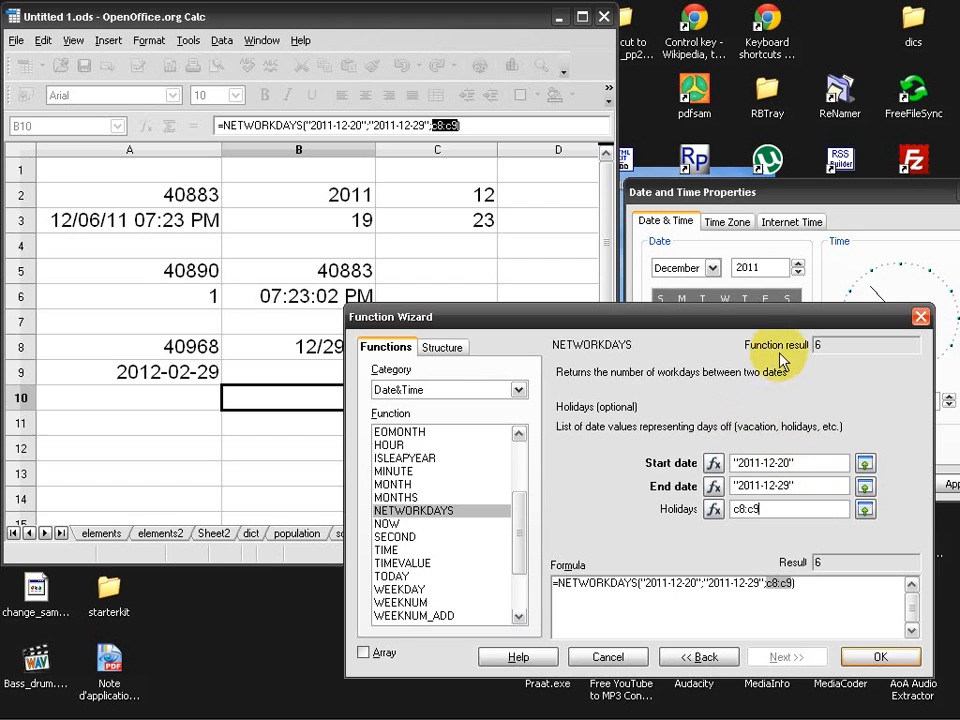
# Compare the formula's start and end dates with the WORKDAY date in B8, shifting the wizard to uncover the cell
pyautogui.moveTo(770, 330)
pyautogui.mouseDown()
pyautogui.moveTo(850, 455)
pyautogui.moveTo(775, 337)
pyautogui.mouseUp()
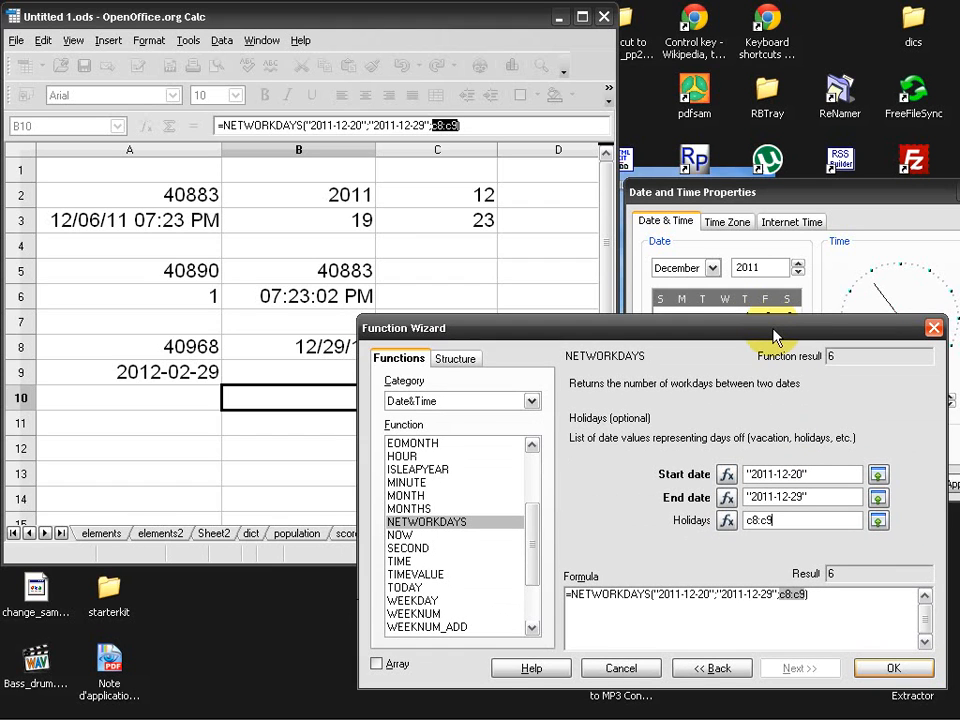
pyautogui.click(828, 497)
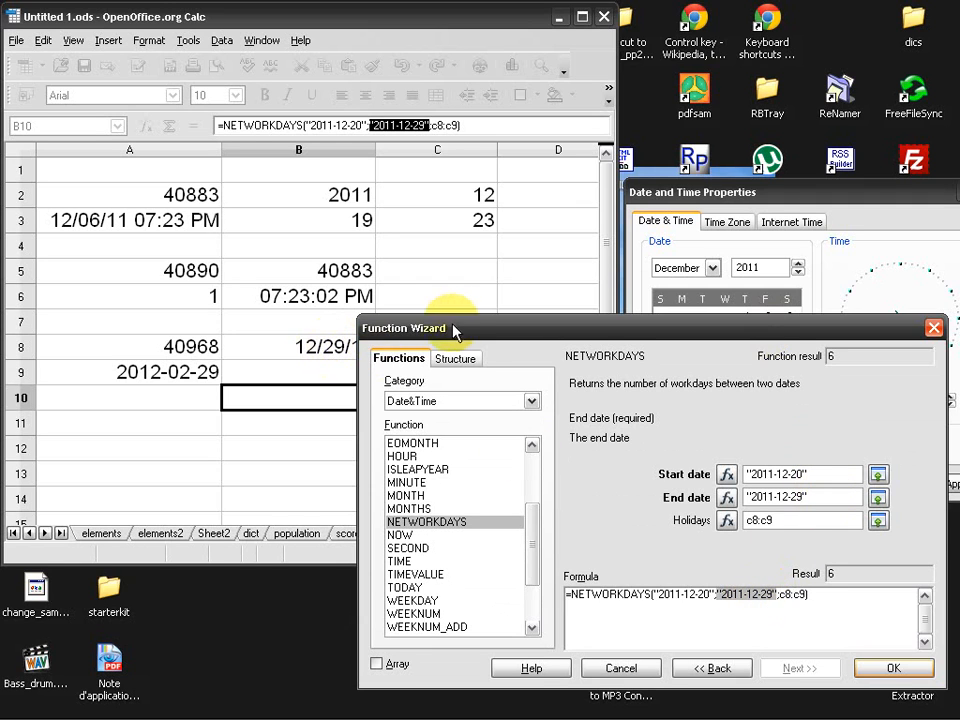
pyautogui.moveTo(462, 328); pyautogui.dragTo(493, 335)
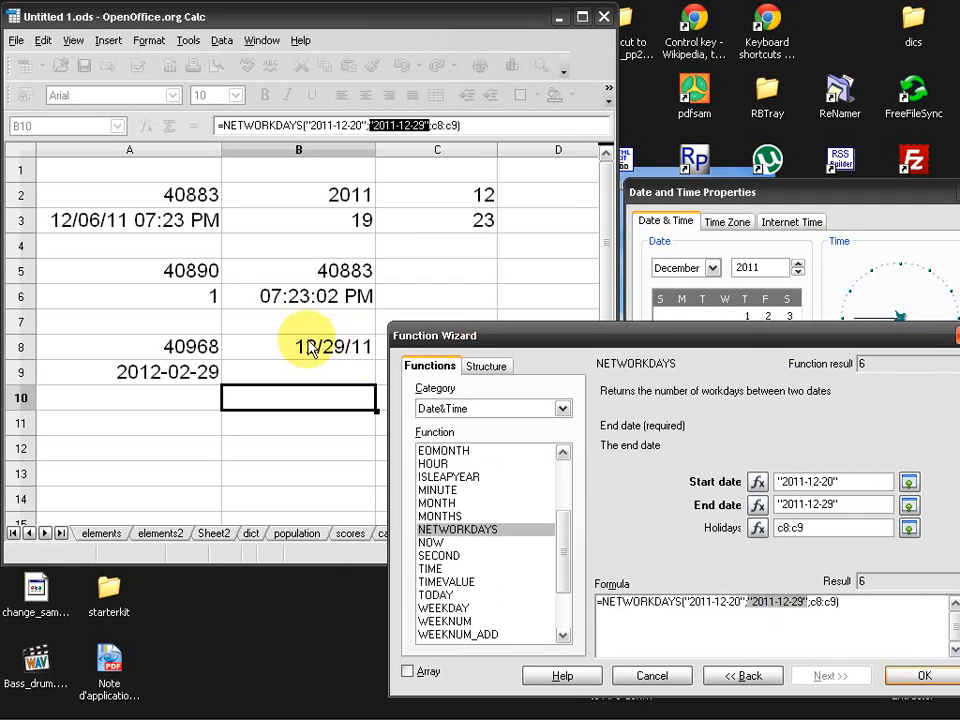
pyautogui.moveTo(829, 346); pyautogui.dragTo(801, 330)
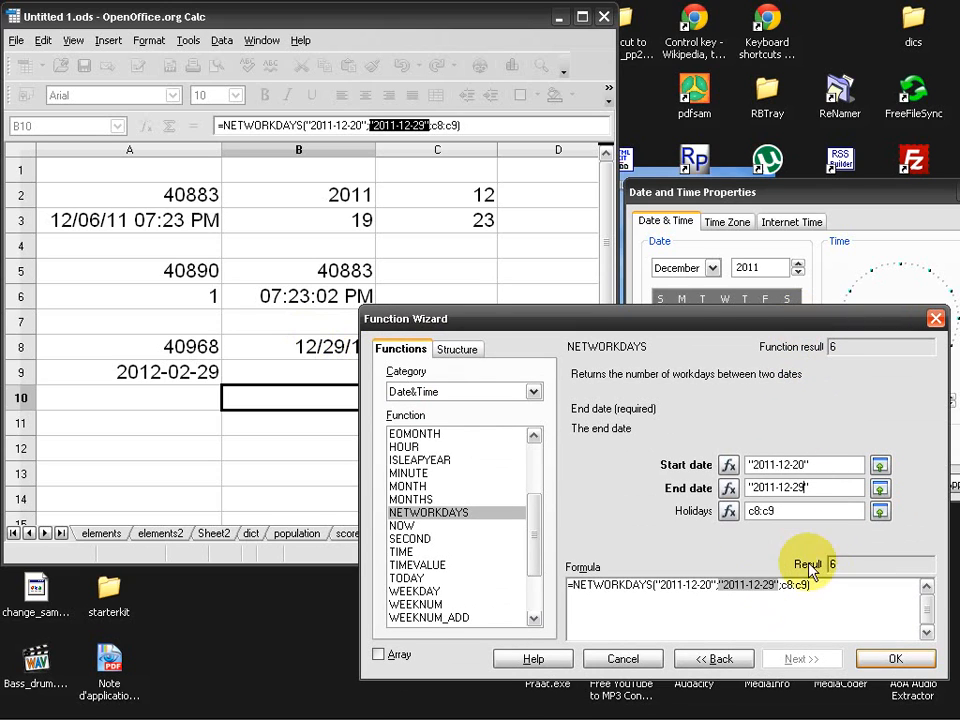
pyautogui.click(706, 588)
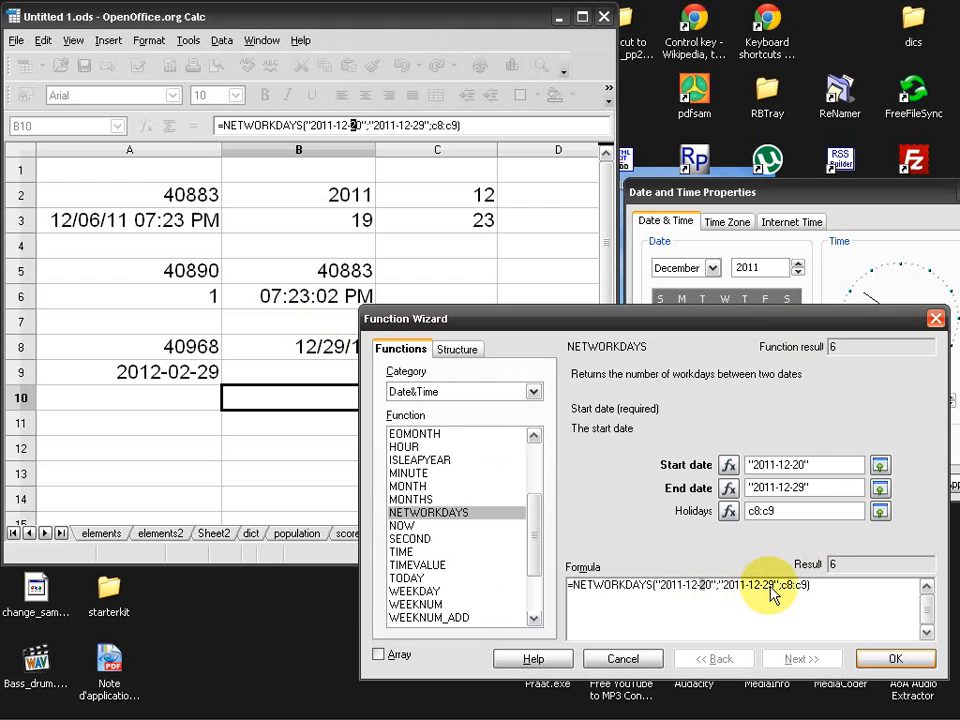
# Check the NETWORKDAYS result against the calendar by counting the working days from December 20 to 29, leaving out weekends and holidays
pyautogui.moveTo(810, 321); pyautogui.dragTo(483, 270)
pyautogui.click(706, 371)
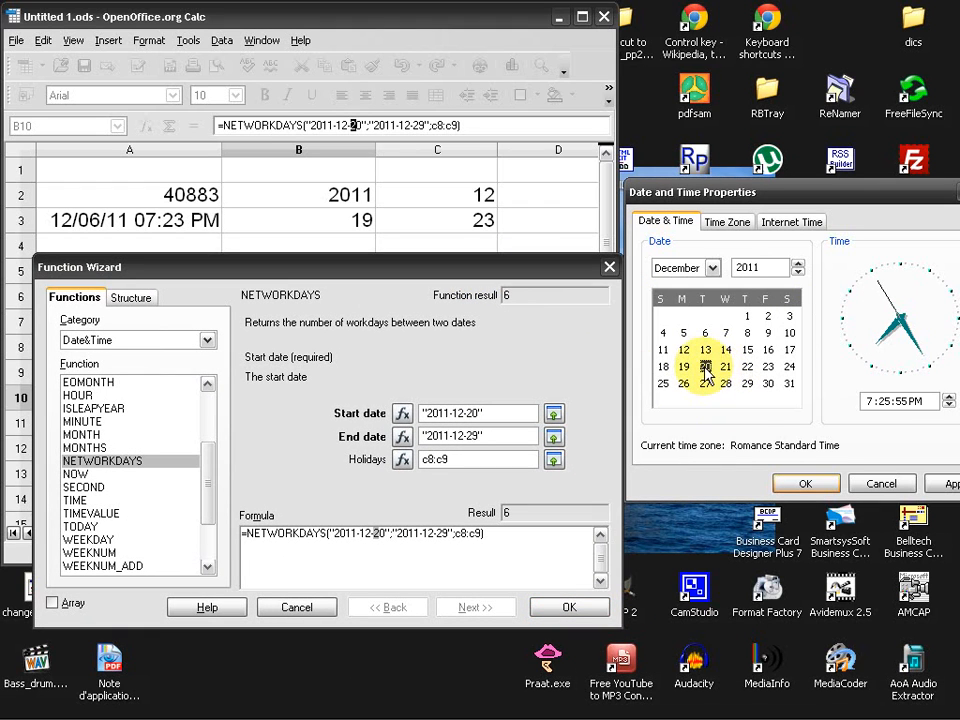
pyautogui.click(727, 368)
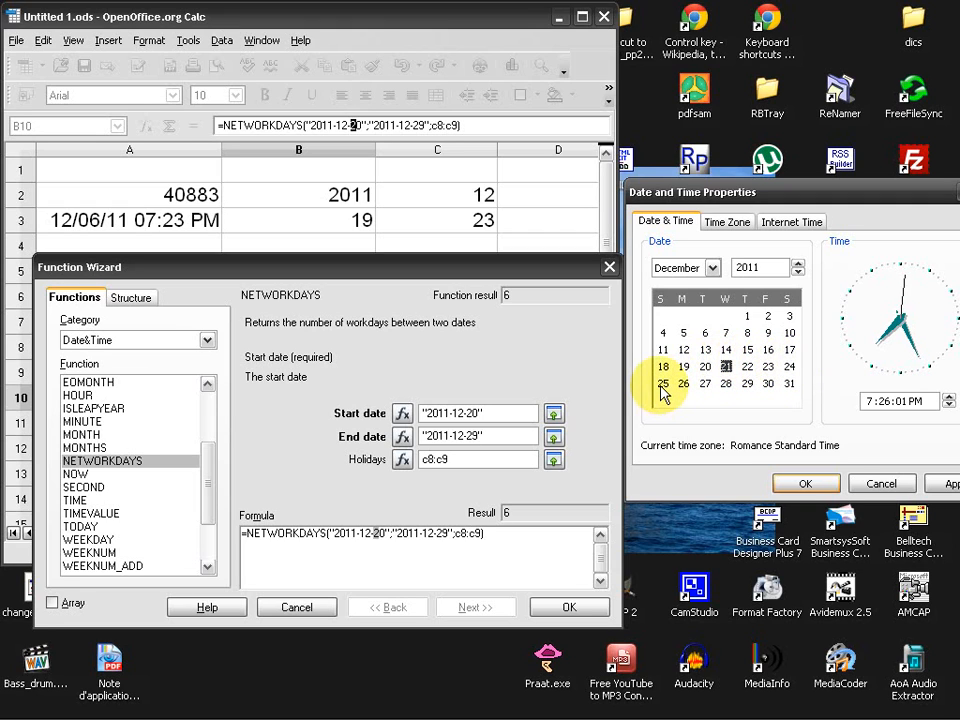
pyautogui.click(705, 385)
pyautogui.click(726, 366)
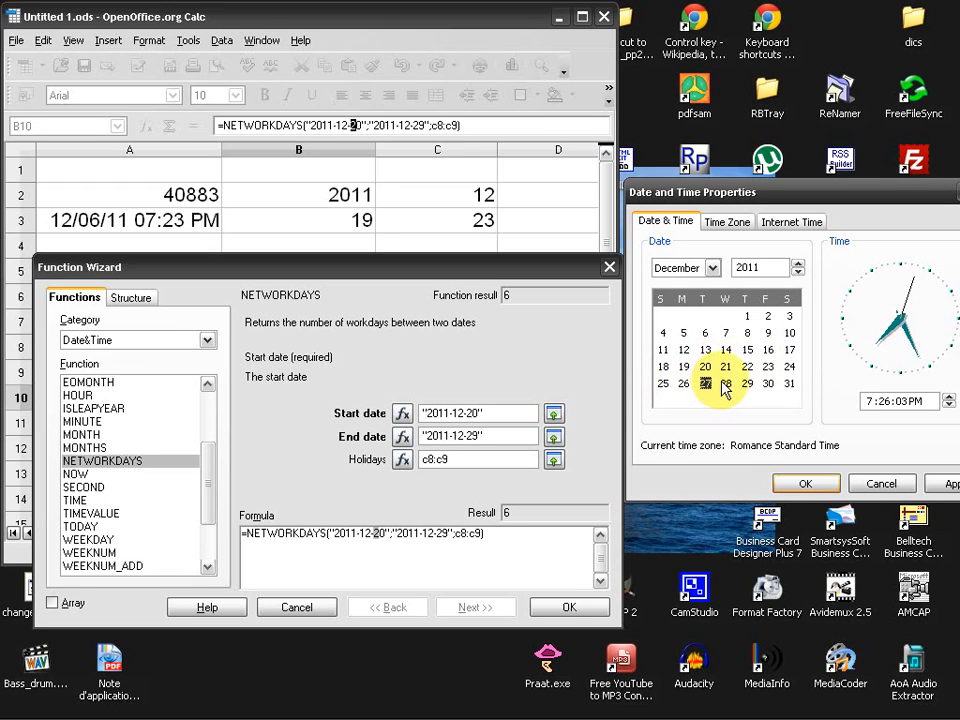
pyautogui.click(747, 366)
pyautogui.click(747, 383)
# Append -1 to the NETWORKDAYS formula and enter it in B10
pyautogui.moveTo(432, 270); pyautogui.dragTo(499, 281)
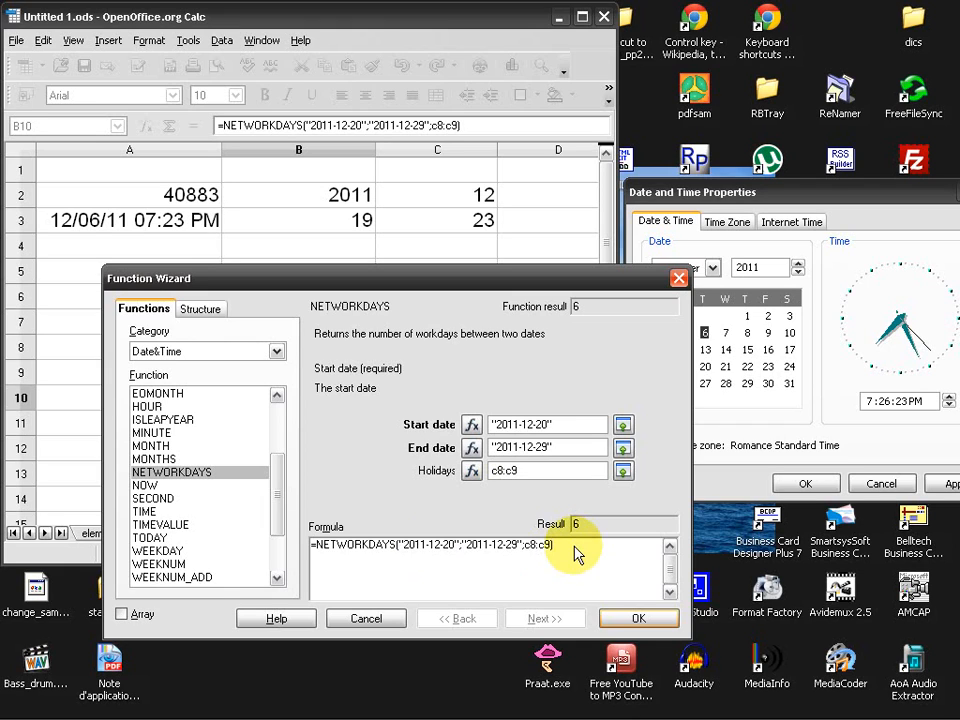
pyautogui.write(')-1')
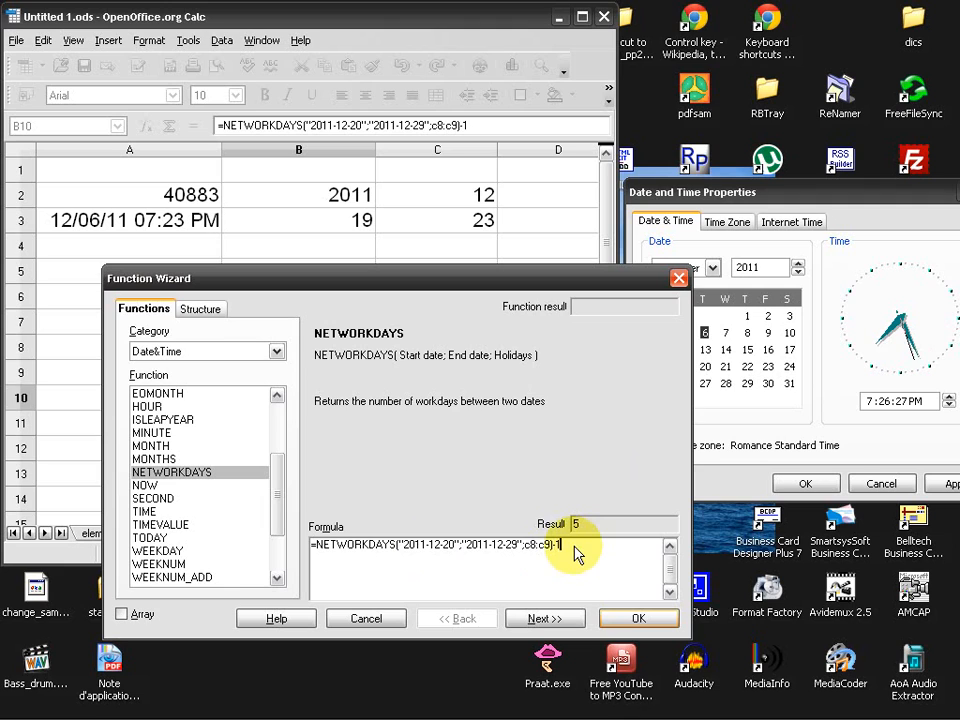
pyautogui.click(634, 618)
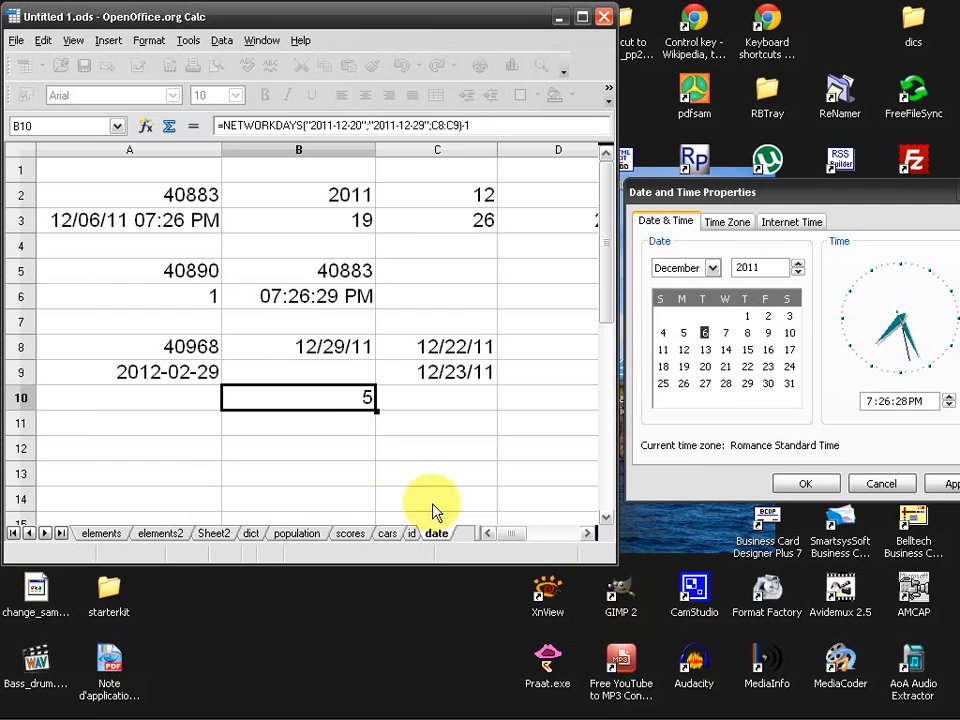
# Compare the NETWORKDAYS formula in B10 with the WORKDAY formula in B8
pyautogui.doubleClick(358, 400)
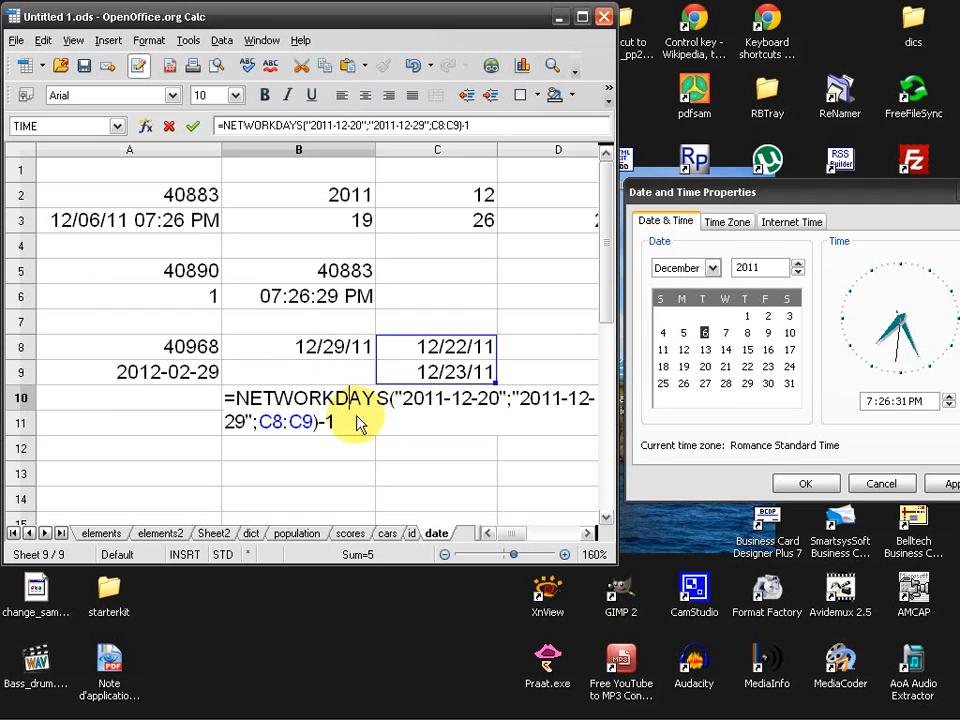
pyautogui.press('Return')
pyautogui.click(338, 396)
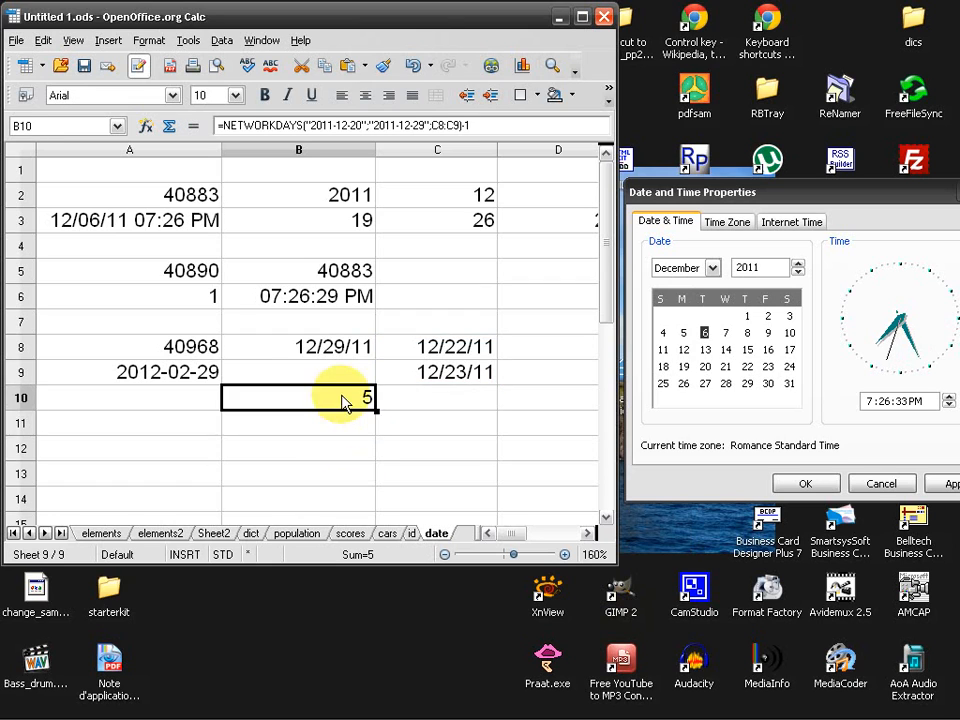
pyautogui.click(325, 352)
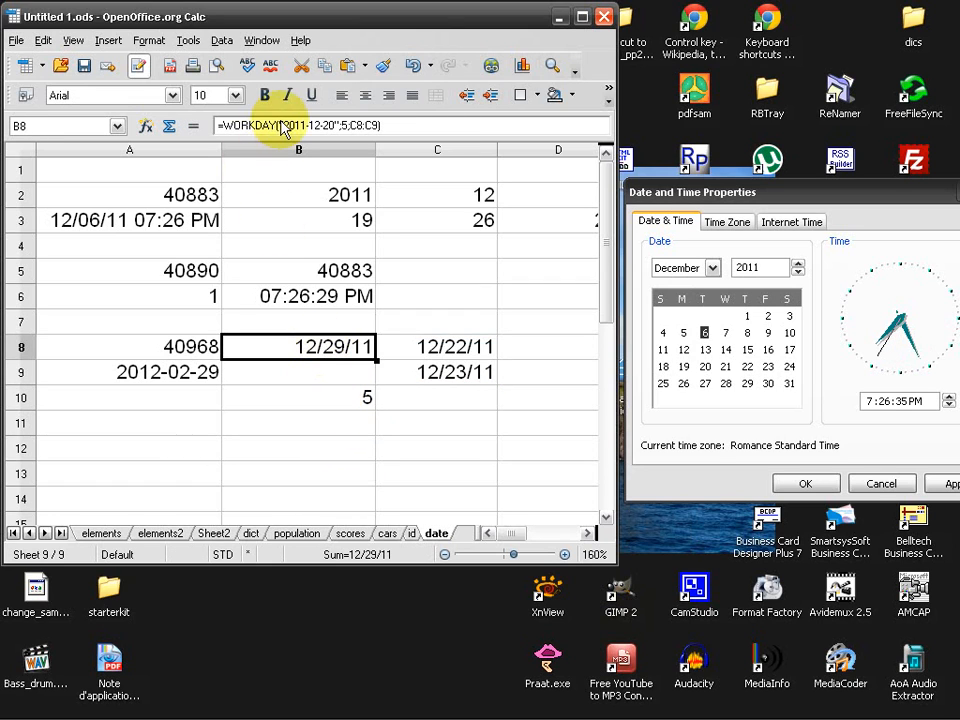
# Remove the -1 from the end of the NETWORKDAYS formula in B10
pyautogui.click(348, 395)
pyautogui.doubleClick(348, 395)
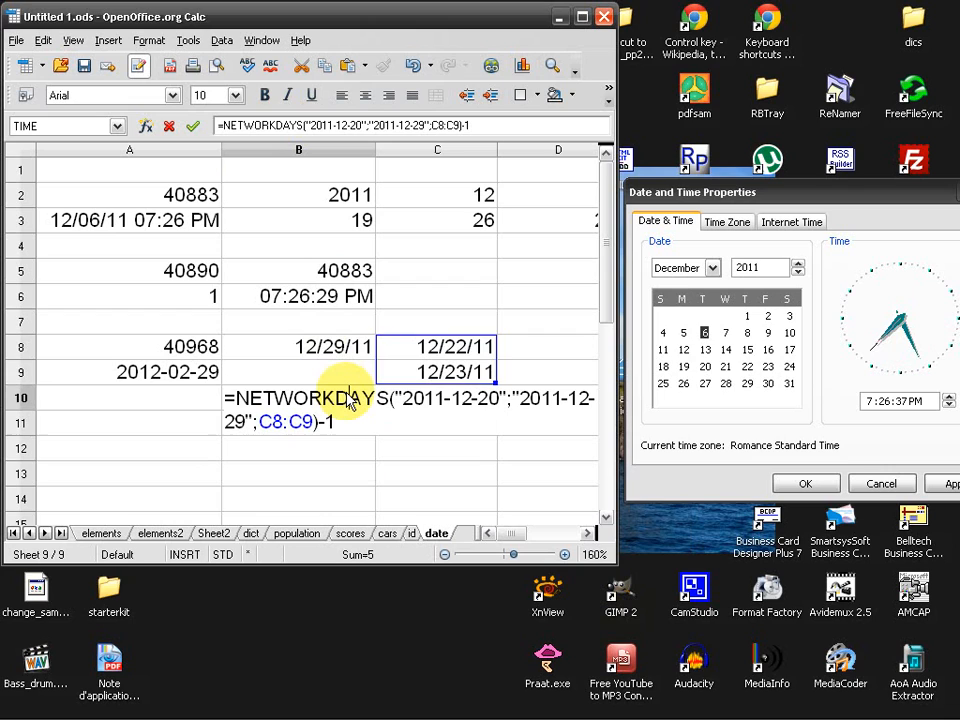
pyautogui.press('BackSpace')
pyautogui.press('BackSpace')
pyautogui.press('Return')
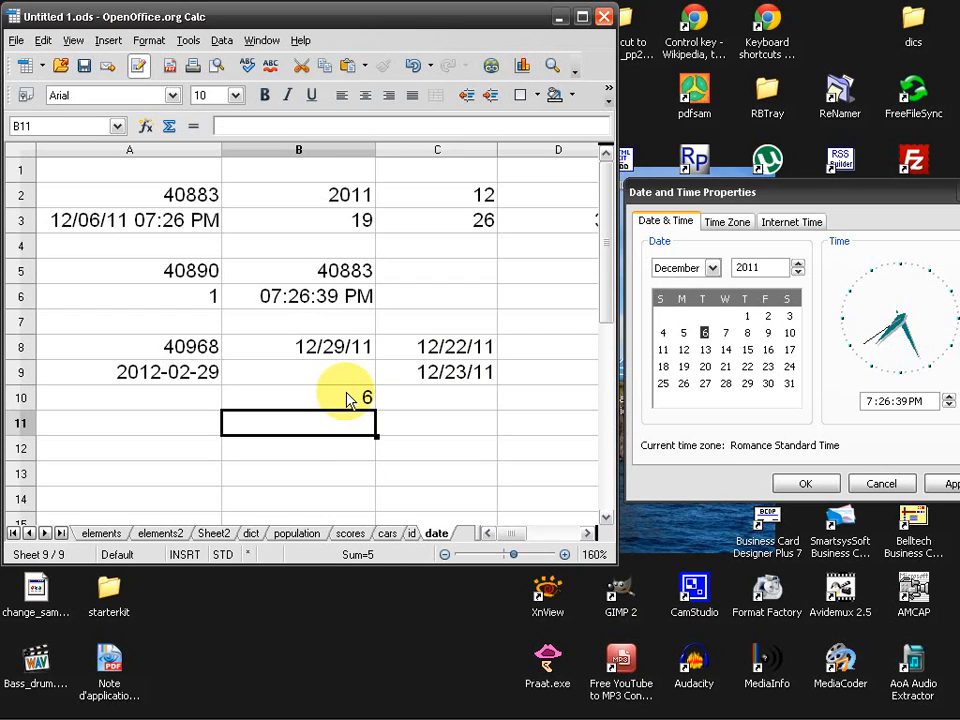
# Reselect B10 and move the Date and Time Properties window so that it fits entirely on the screen
pyautogui.click(313, 403)
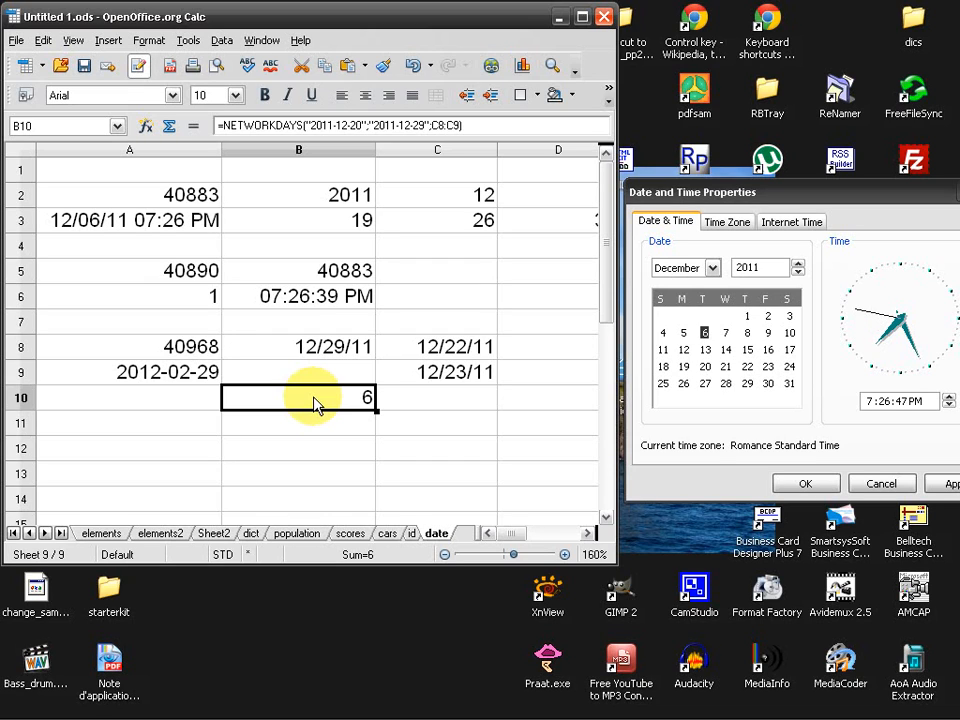
pyautogui.moveTo(797, 12); pyautogui.dragTo(810, 22)
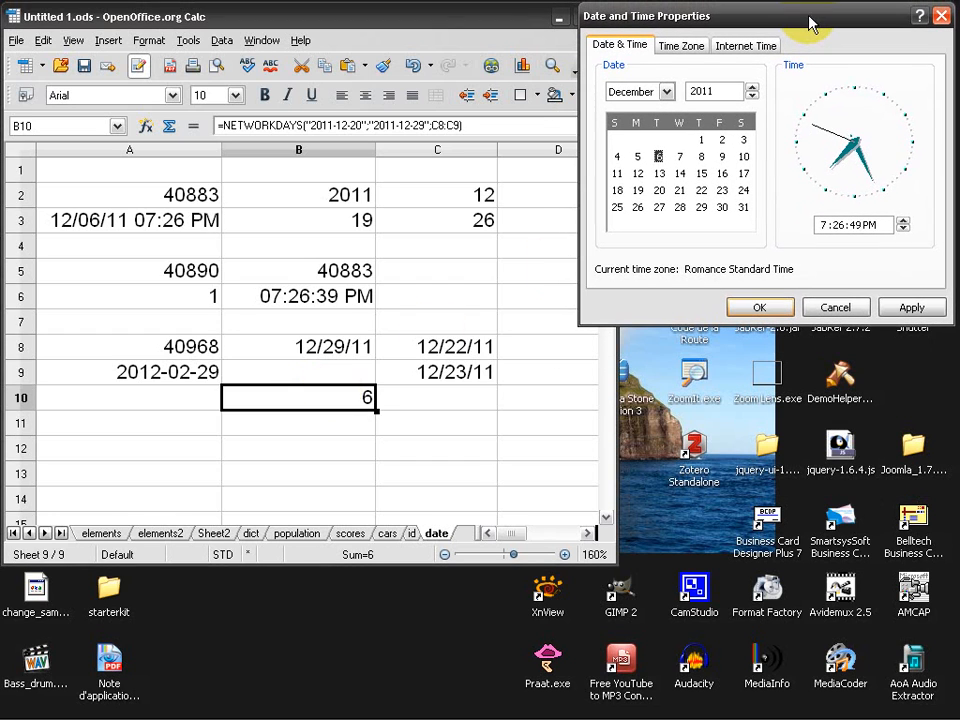